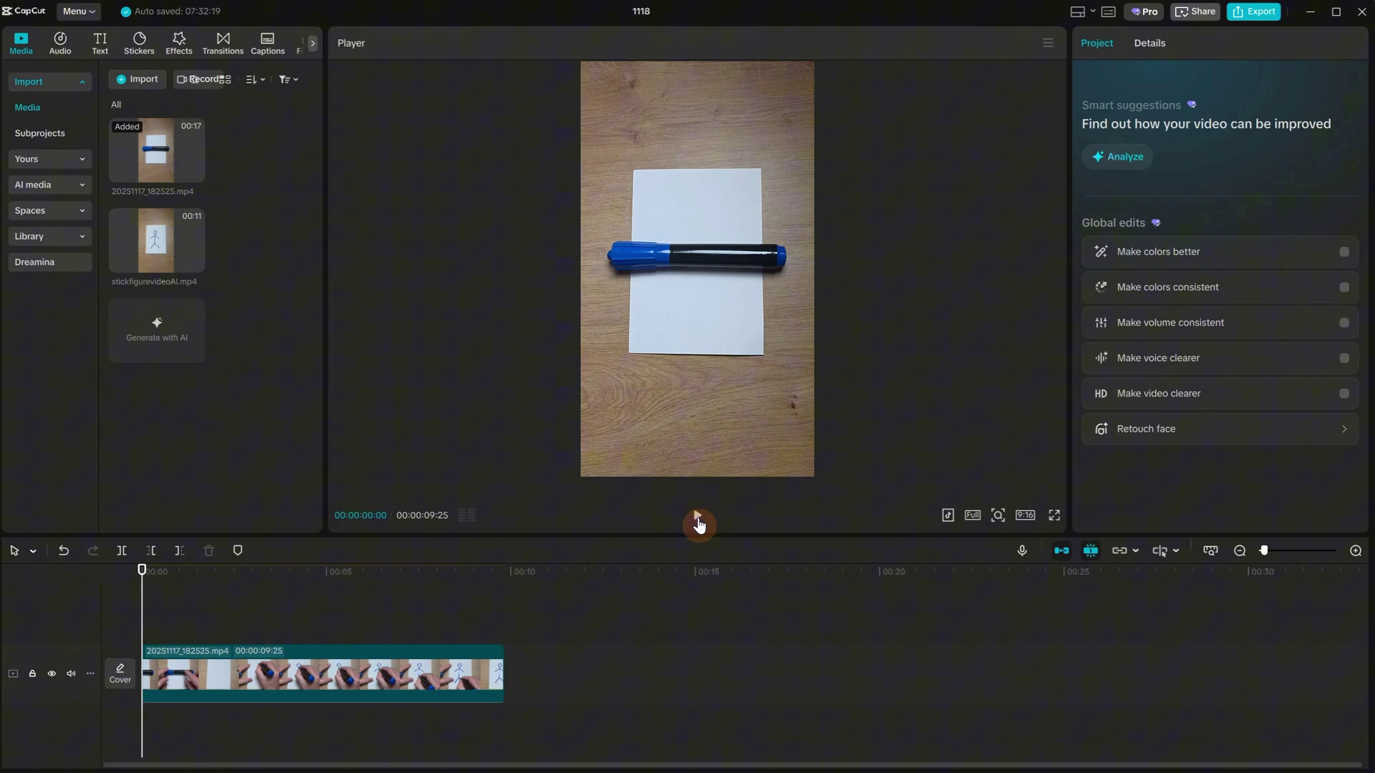
pyautogui.click(699, 523)
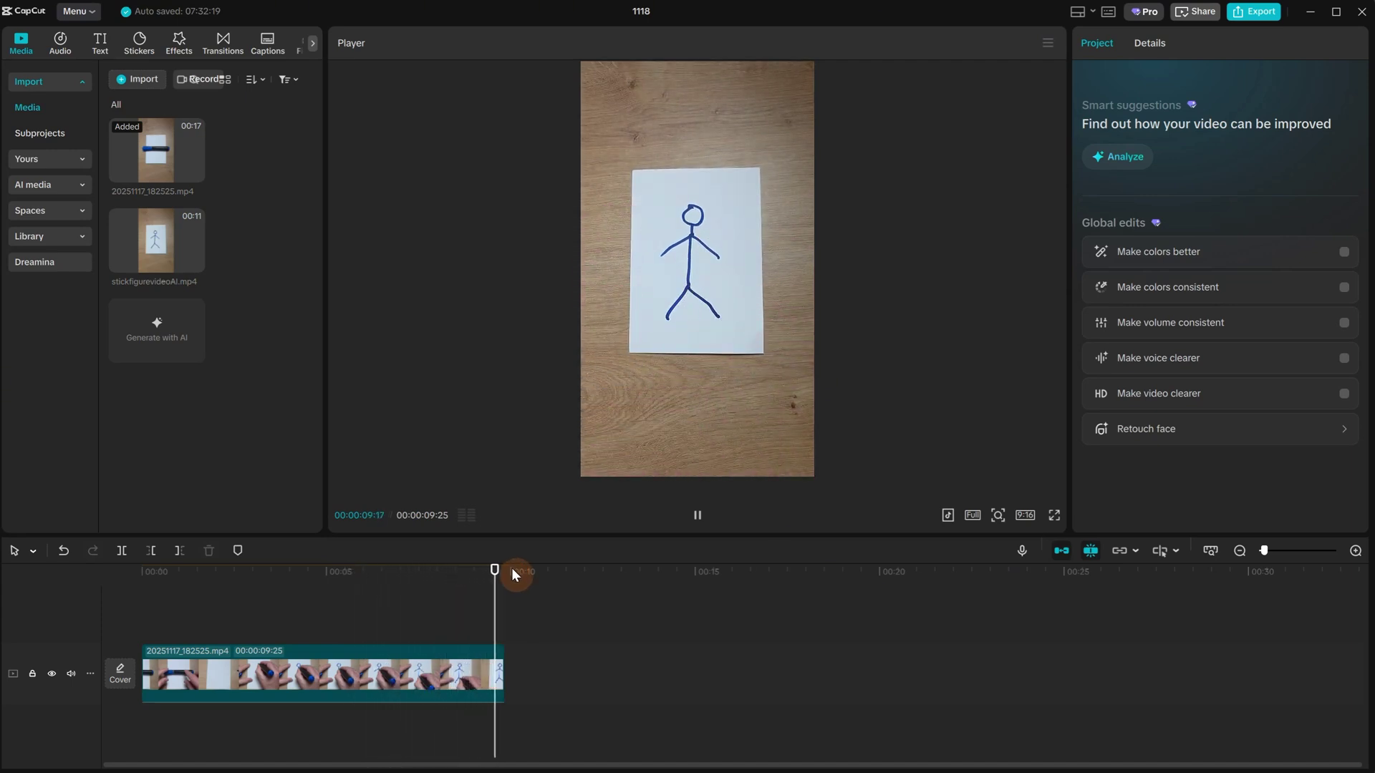
pyautogui.click(491, 677)
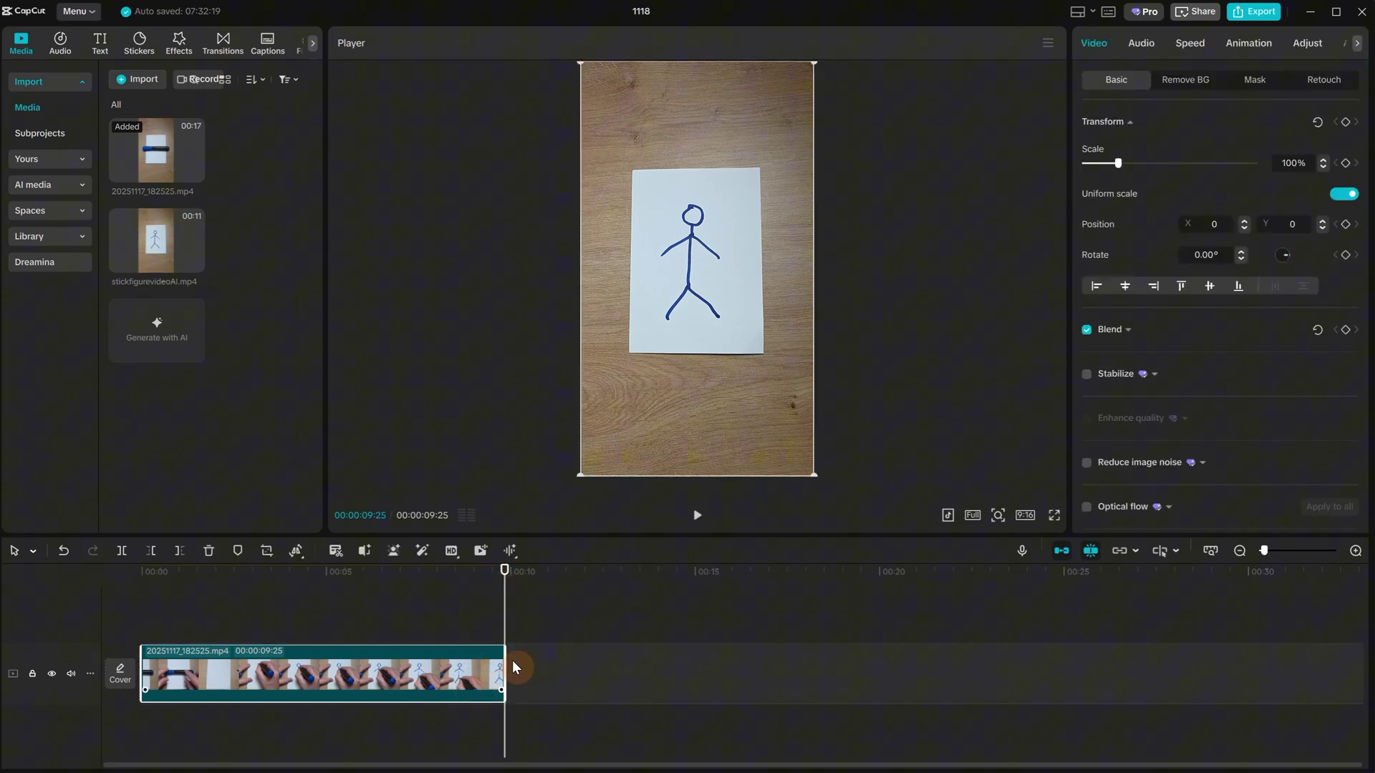
pyautogui.moveTo(511, 657); pyautogui.dragTo(734, 637)
pyautogui.click(454, 599)
pyautogui.press('space')
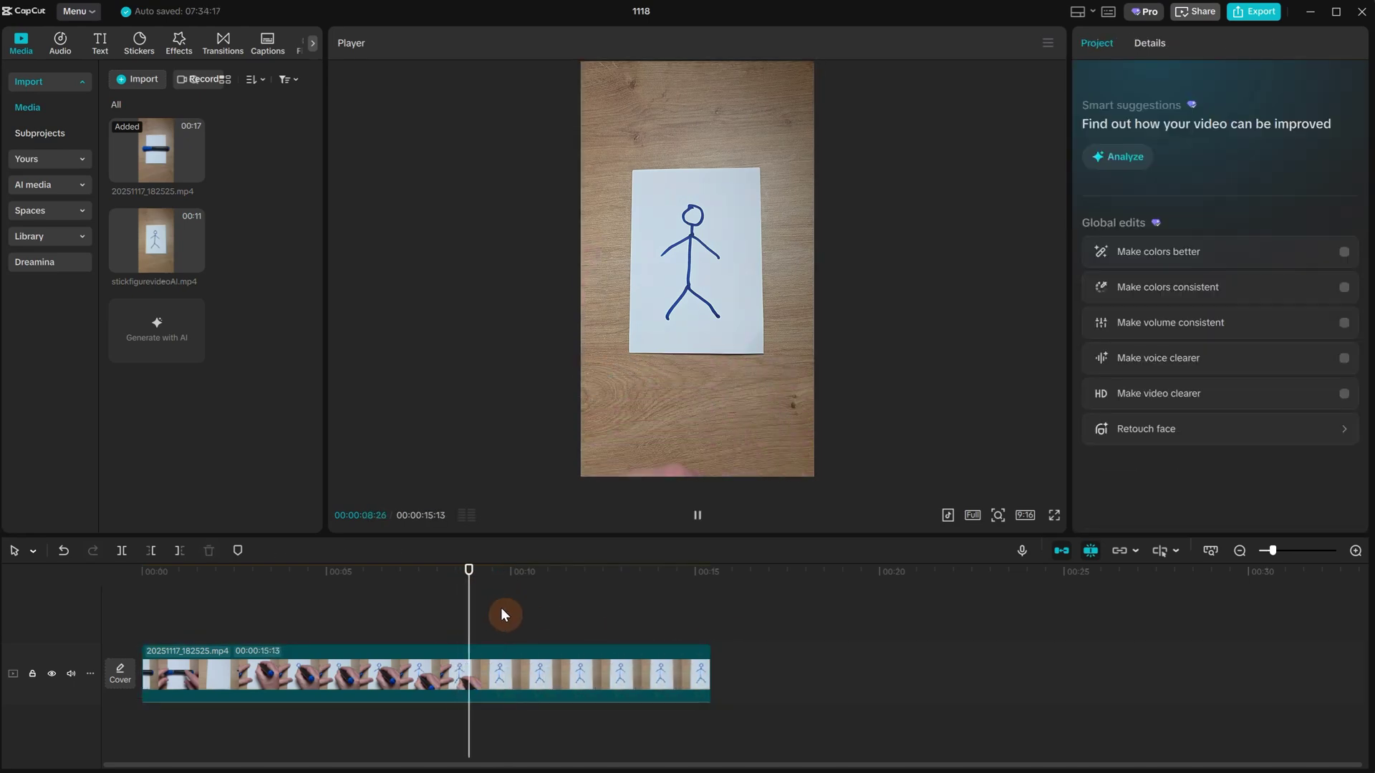
pyautogui.press('space')
pyautogui.moveTo(560, 579); pyautogui.dragTo(494, 599)
pyautogui.moveTo(710, 666); pyautogui.dragTo(503, 669)
pyautogui.click(122, 579)
pyautogui.press('space')
pyautogui.click(745, 642)
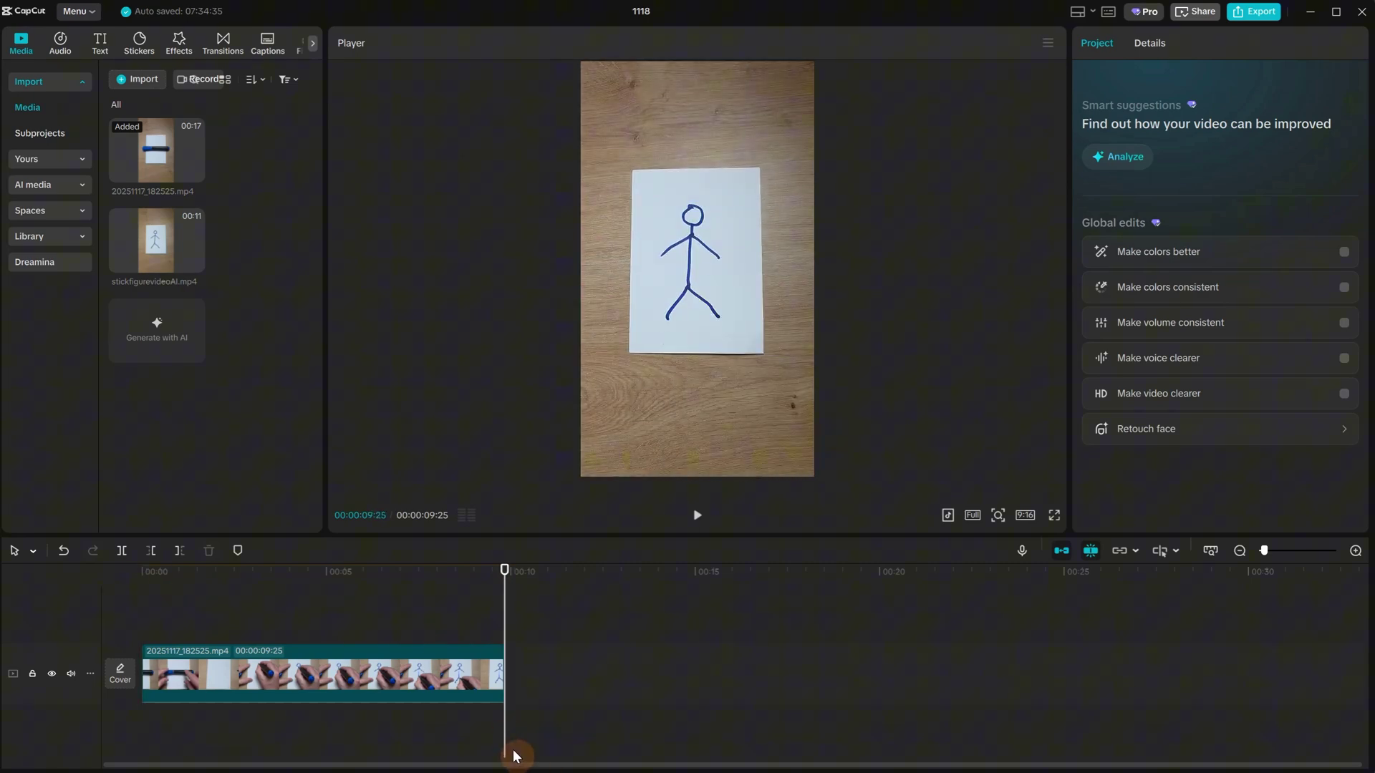
pyautogui.click(91, 16)
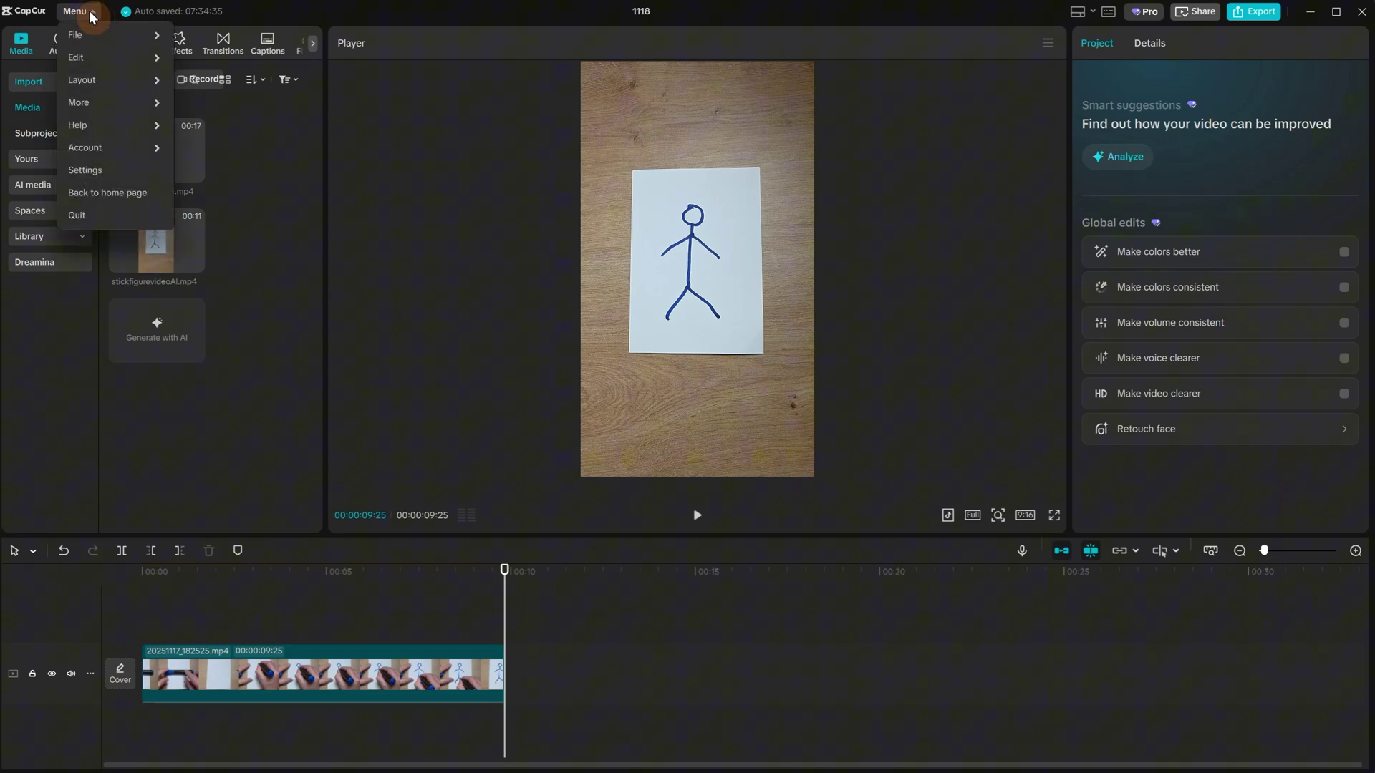
pyautogui.moveTo(129, 129)
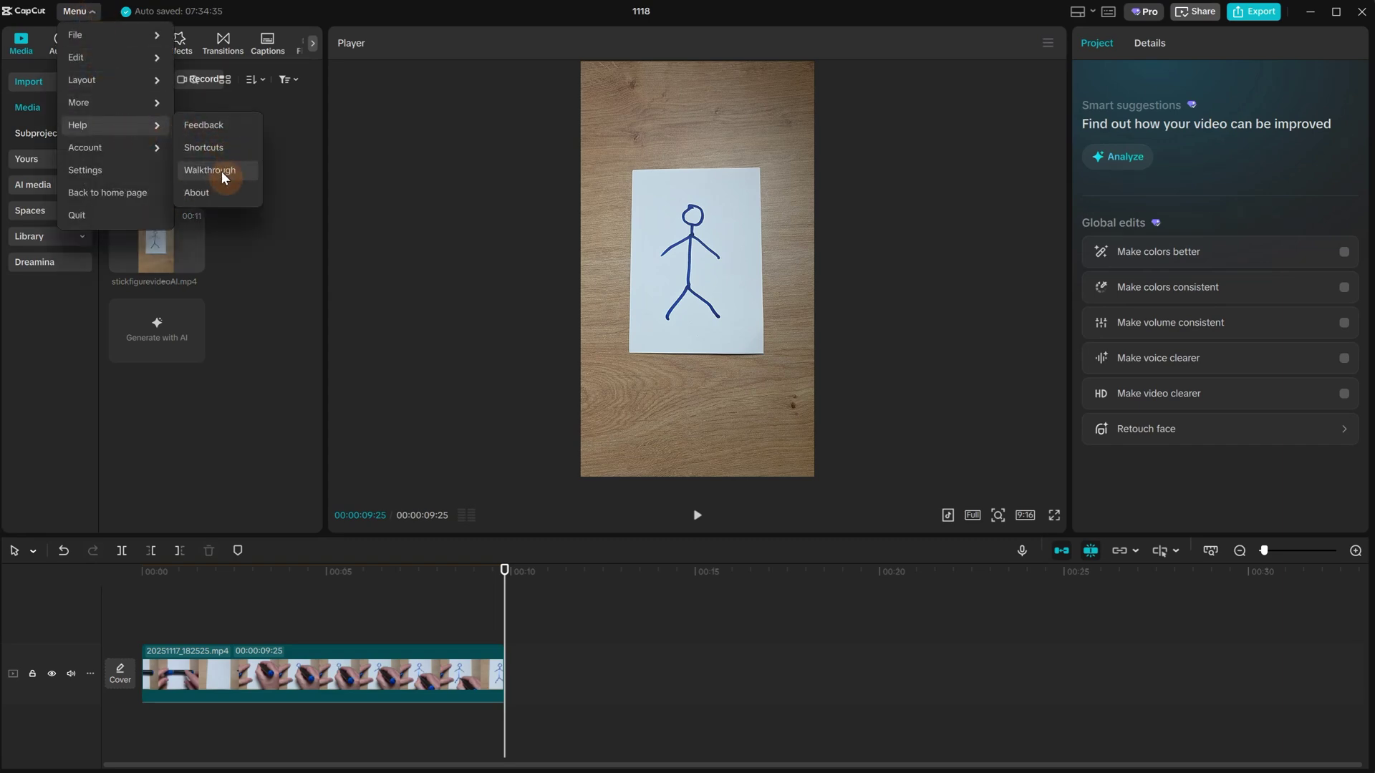
pyautogui.click(212, 149)
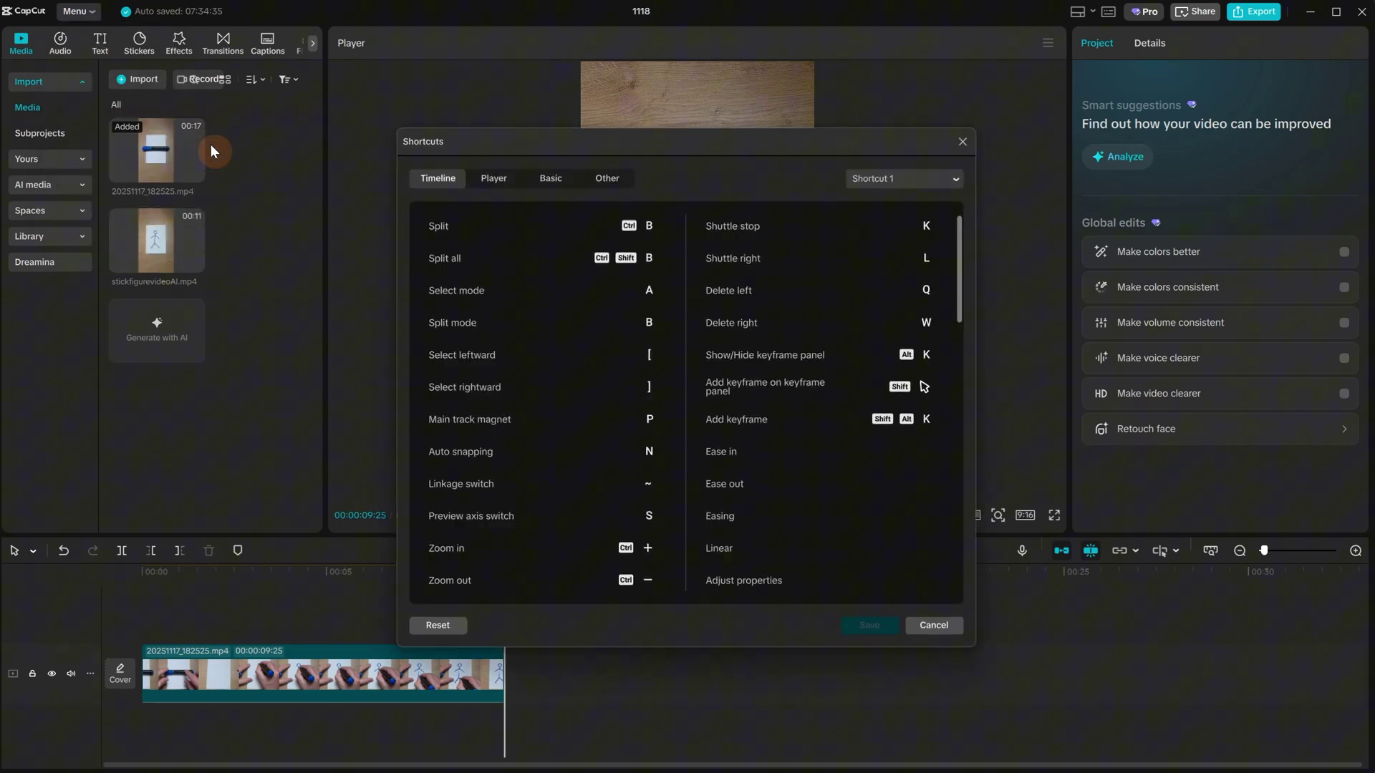
pyautogui.click(549, 178)
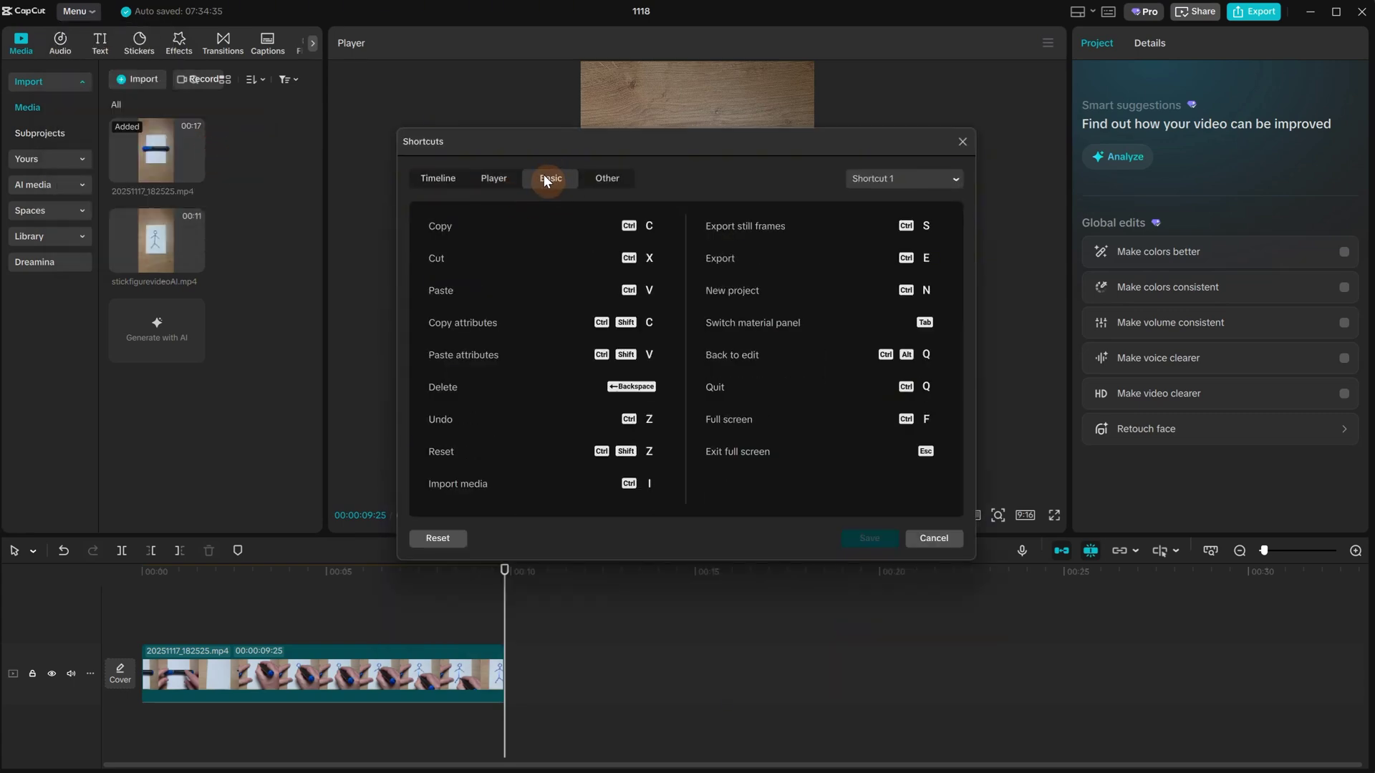
pyautogui.click(906, 226)
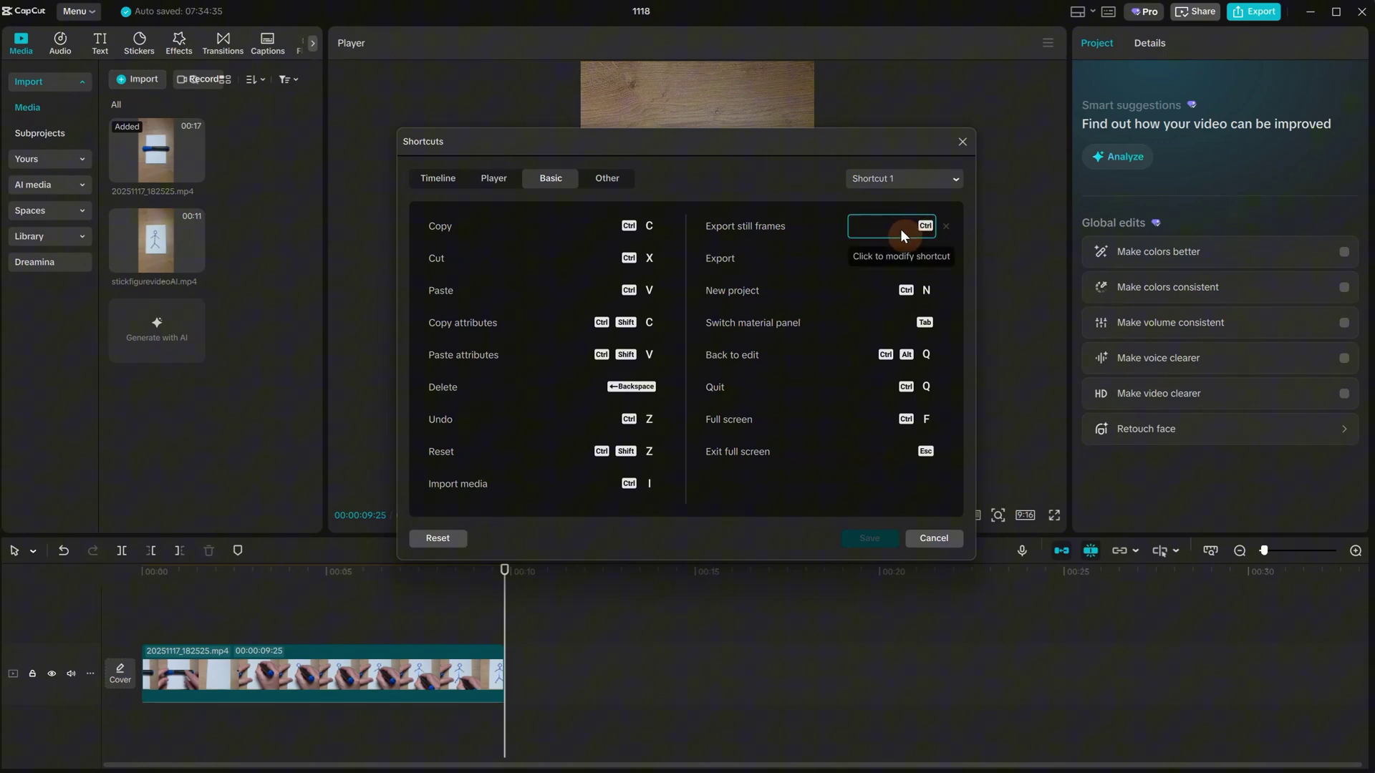
pyautogui.hotkey('ctrl', 'd')
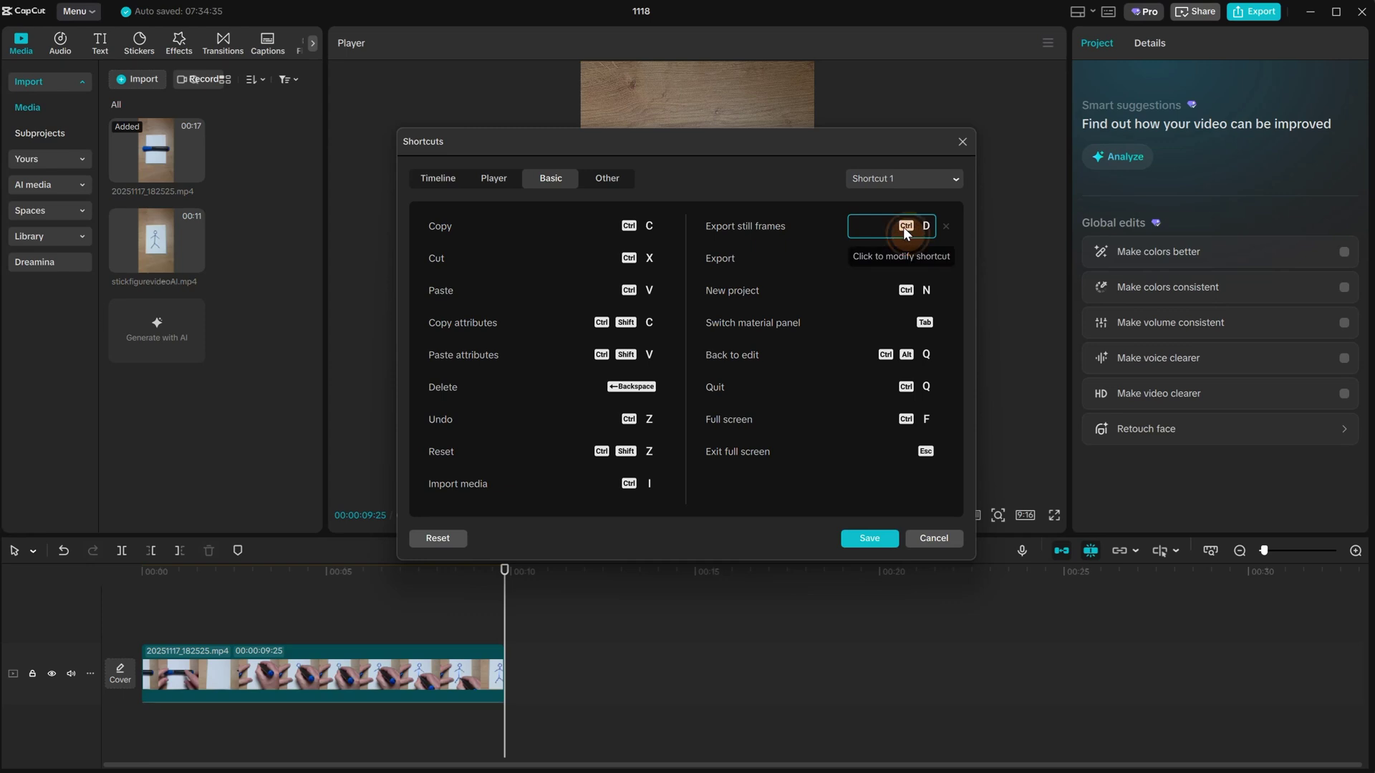
pyautogui.hotkey('ctrl', 's')
pyautogui.click(961, 144)
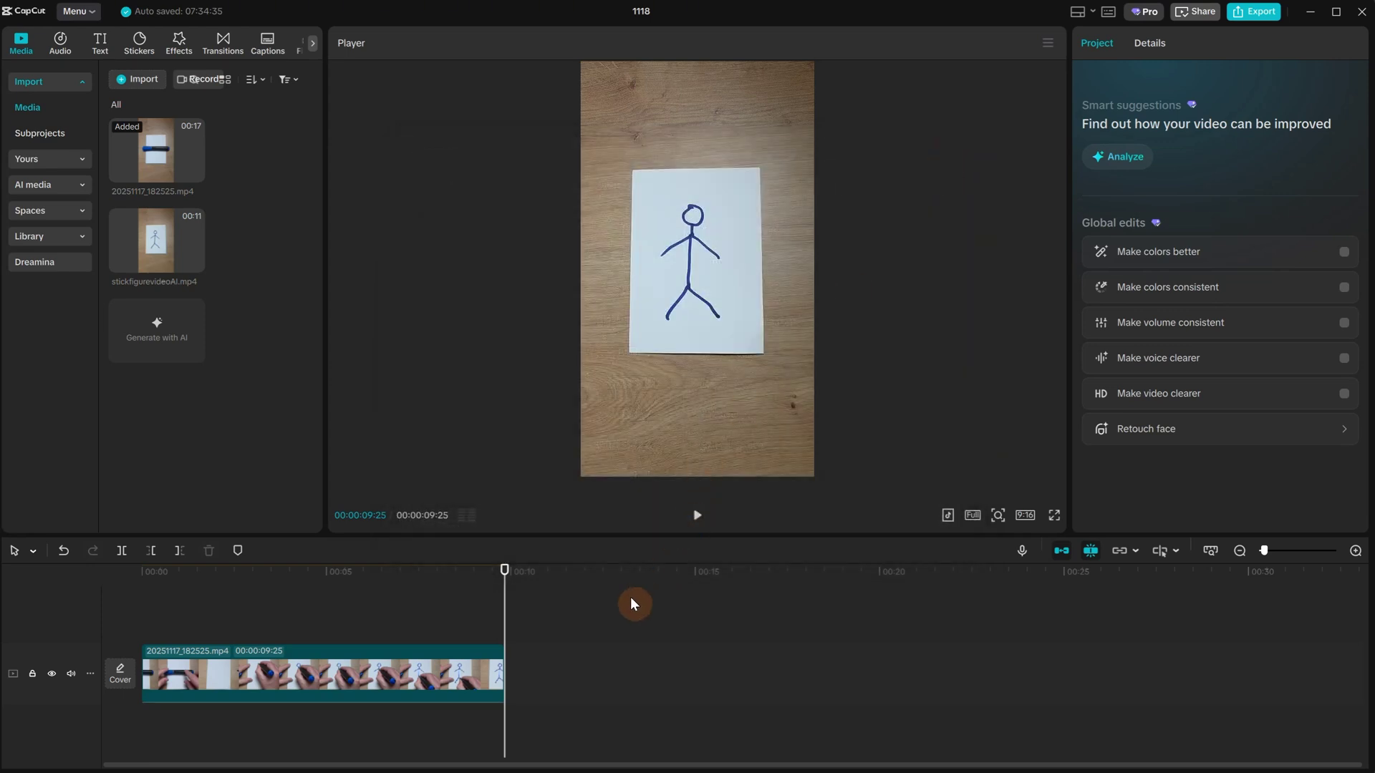
# Open the still-frame export at the clip end, check the 1080P resolution, then cancel
pyautogui.hotkey('ctrl', 's')
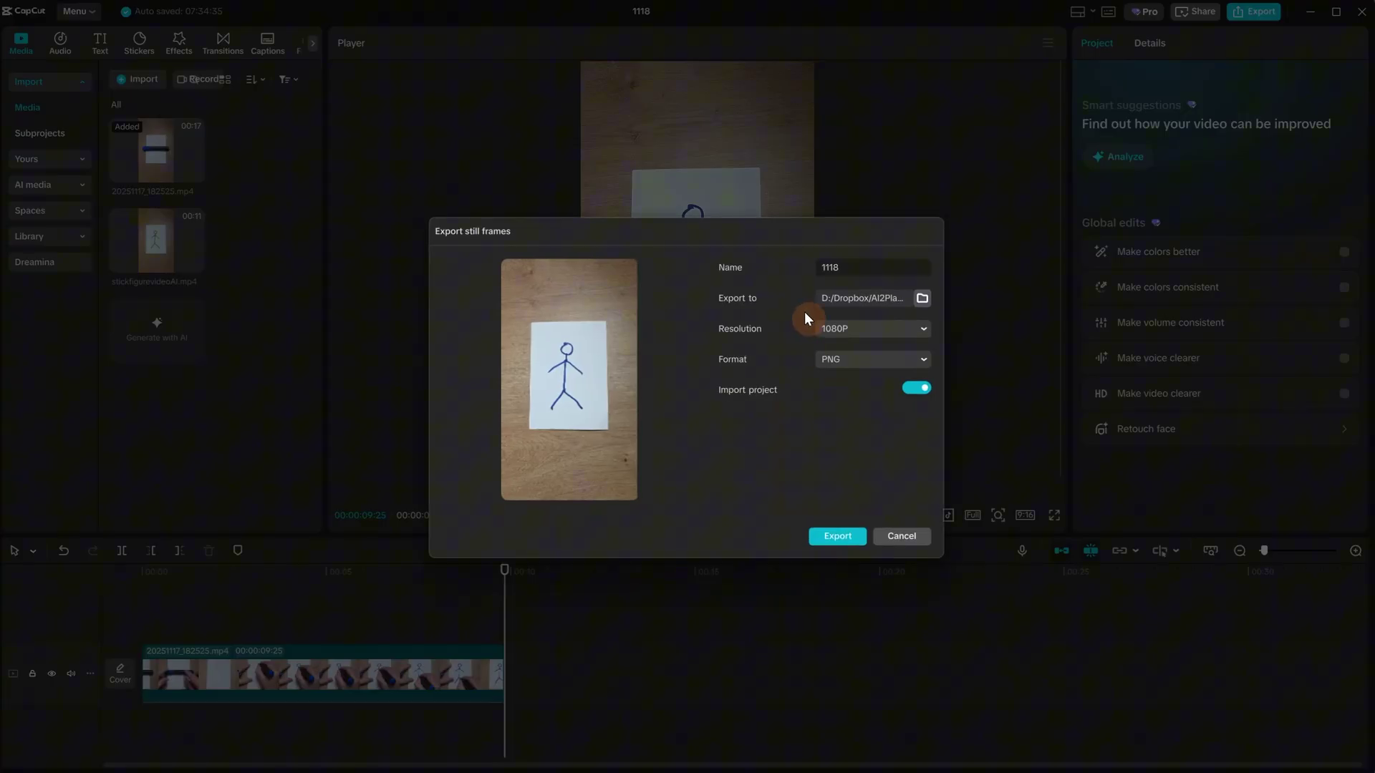
pyautogui.click(871, 330)
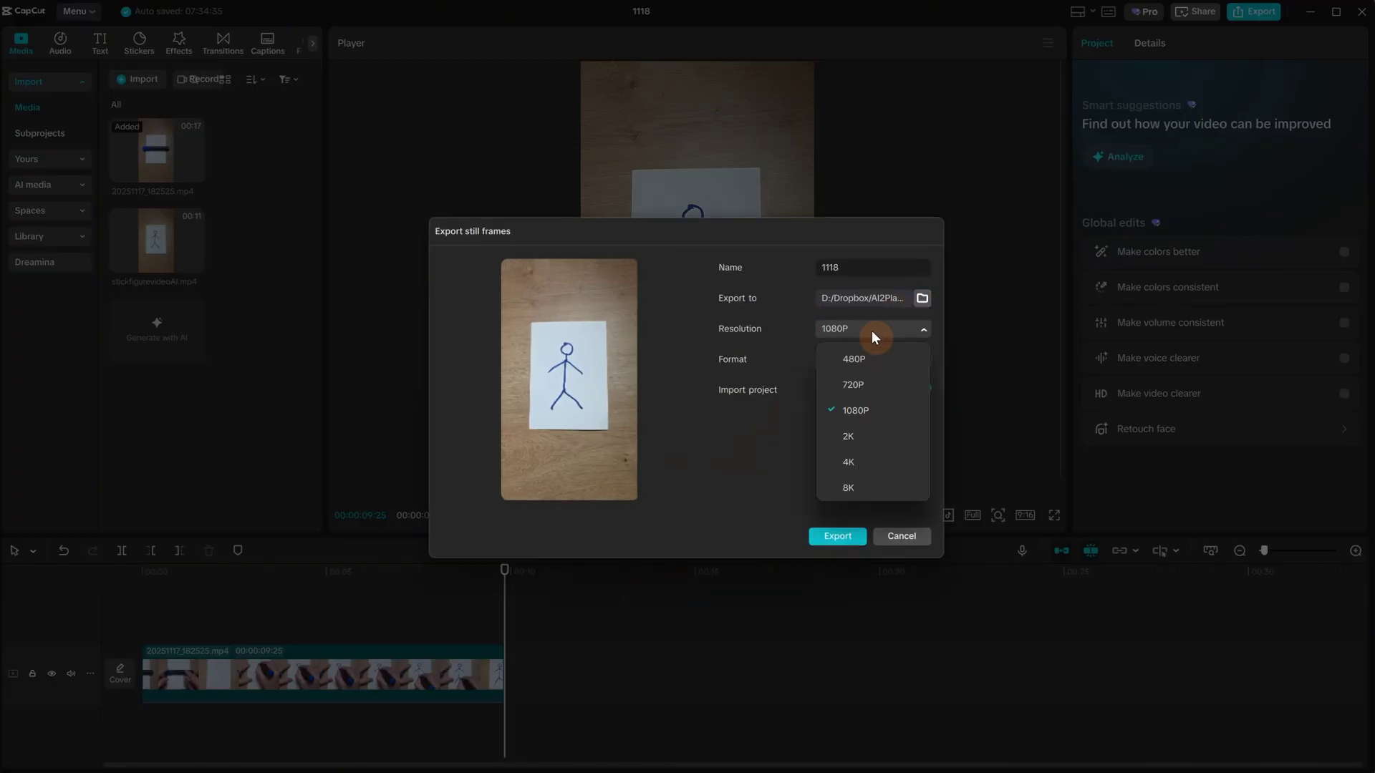
pyautogui.click(859, 413)
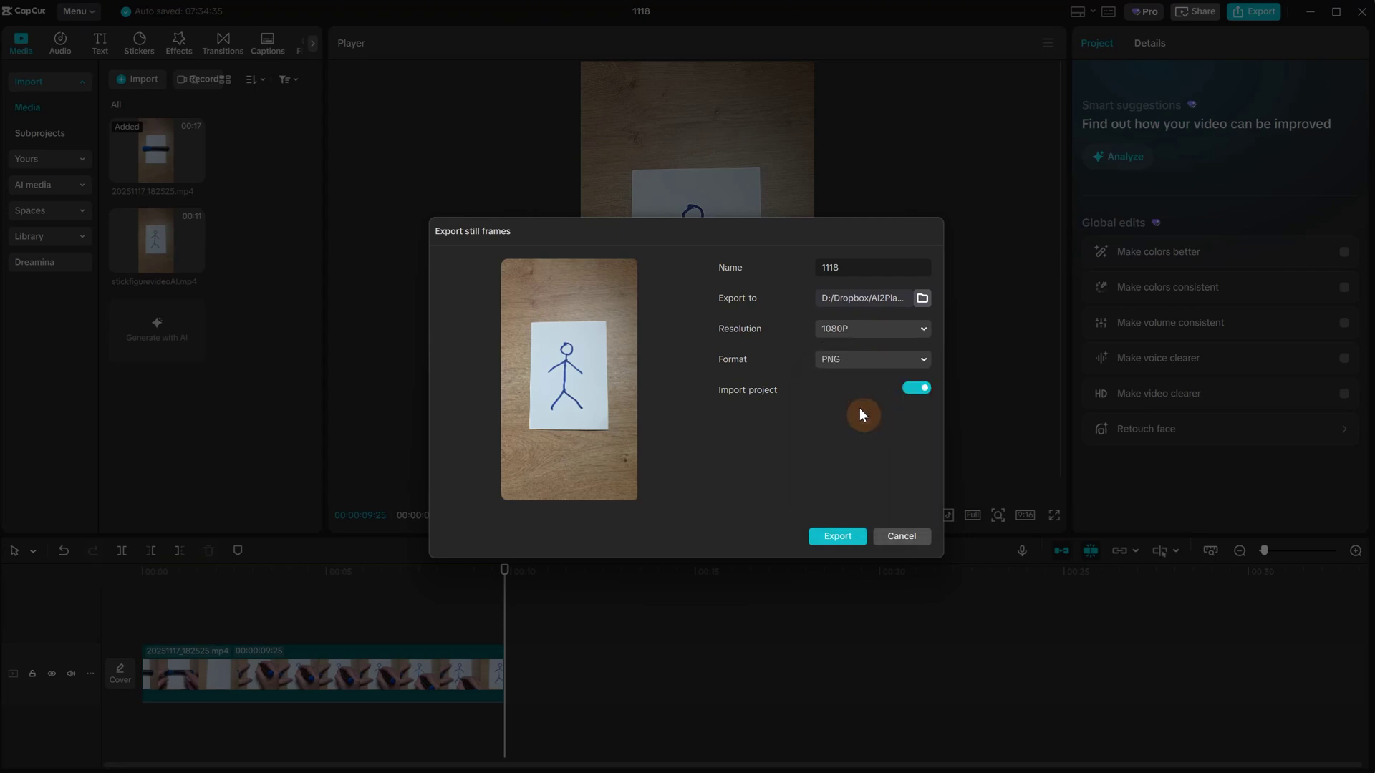
pyautogui.click(903, 538)
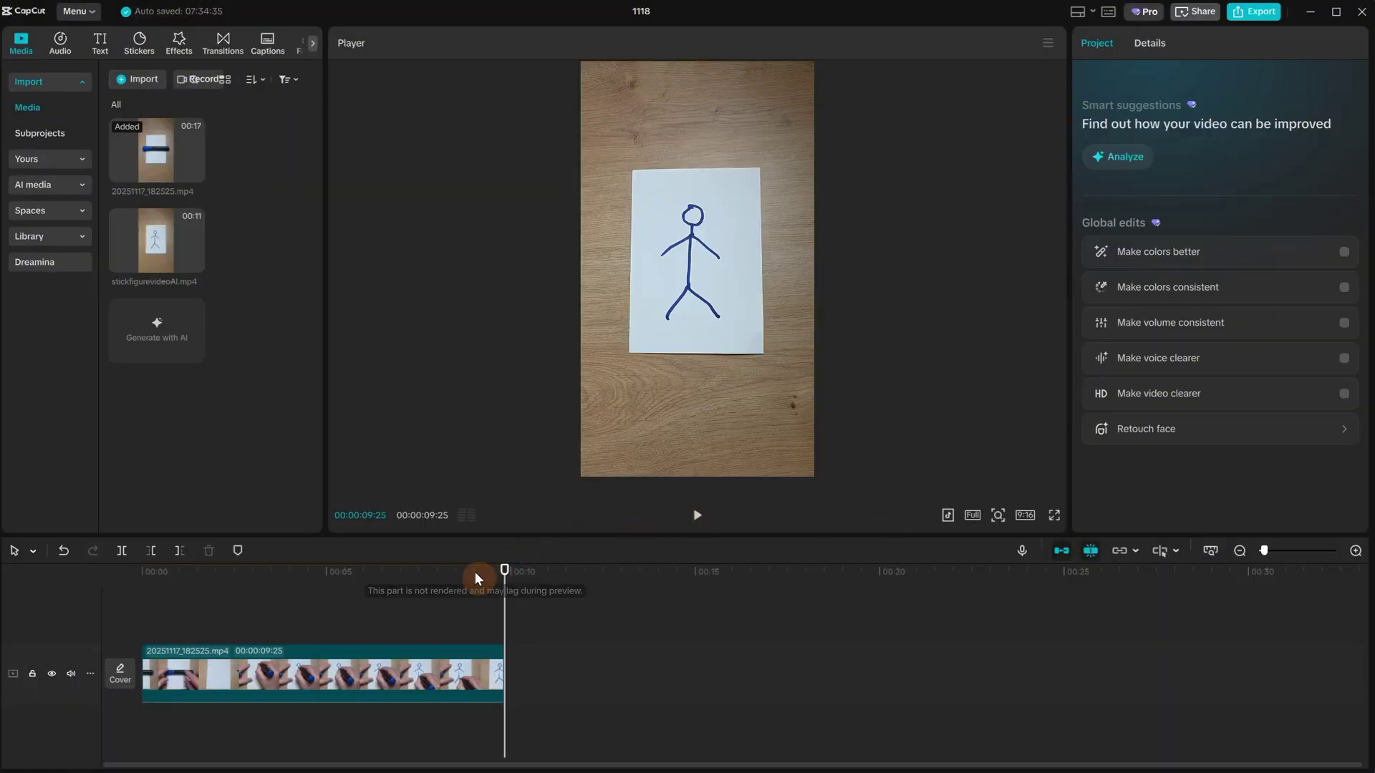
# Return the playhead to the first frame and select the stickfigure_end.png and stickfigure_start.png stills
pyautogui.moveTo(505, 580); pyautogui.dragTo(40, 570)
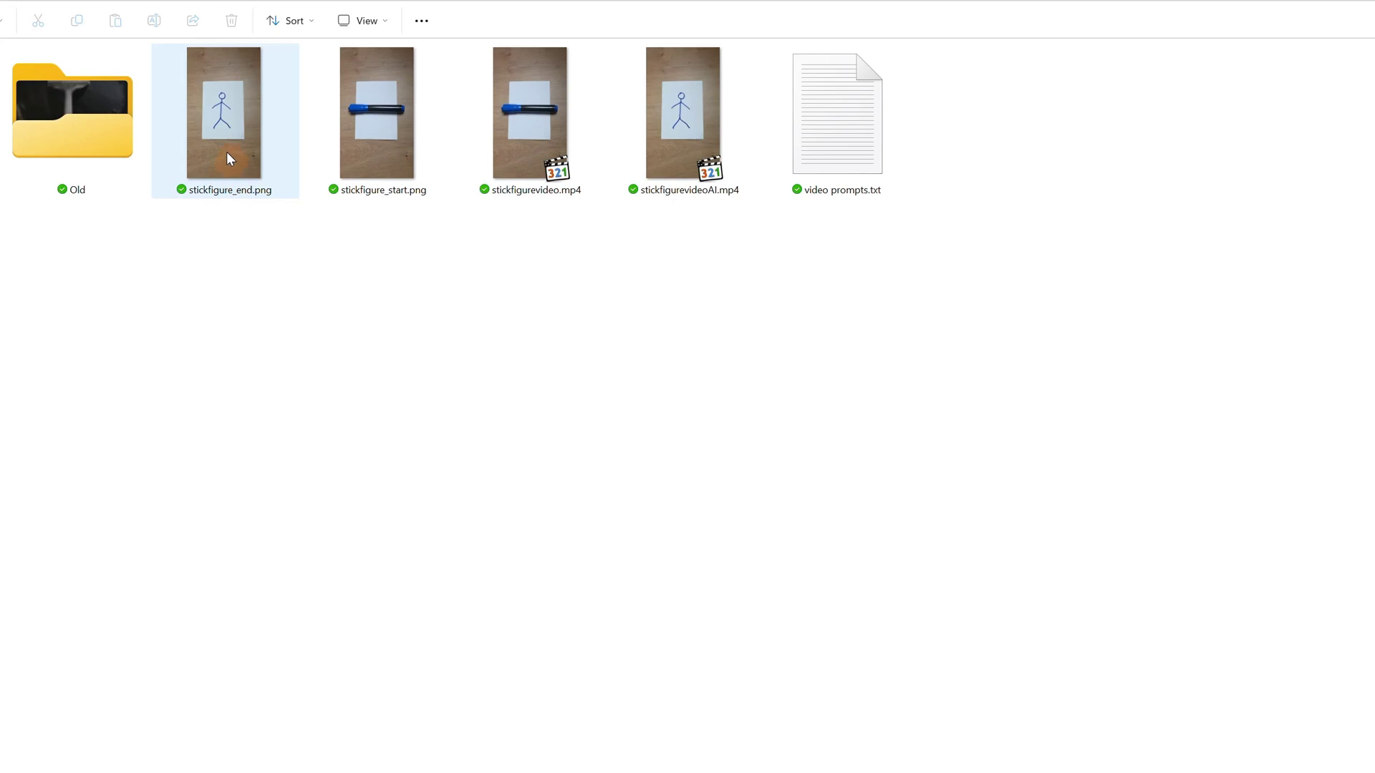
pyautogui.click(227, 151)
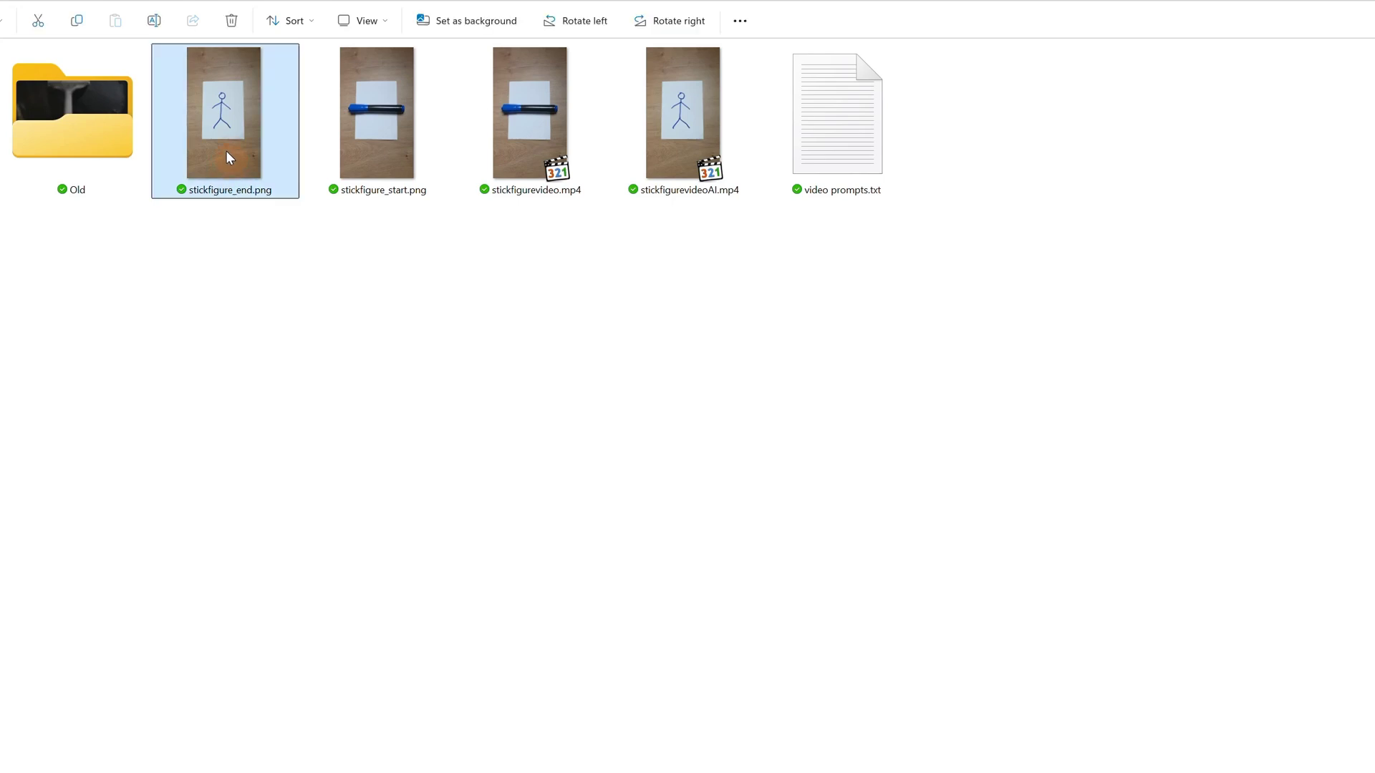
pyautogui.click(402, 166)
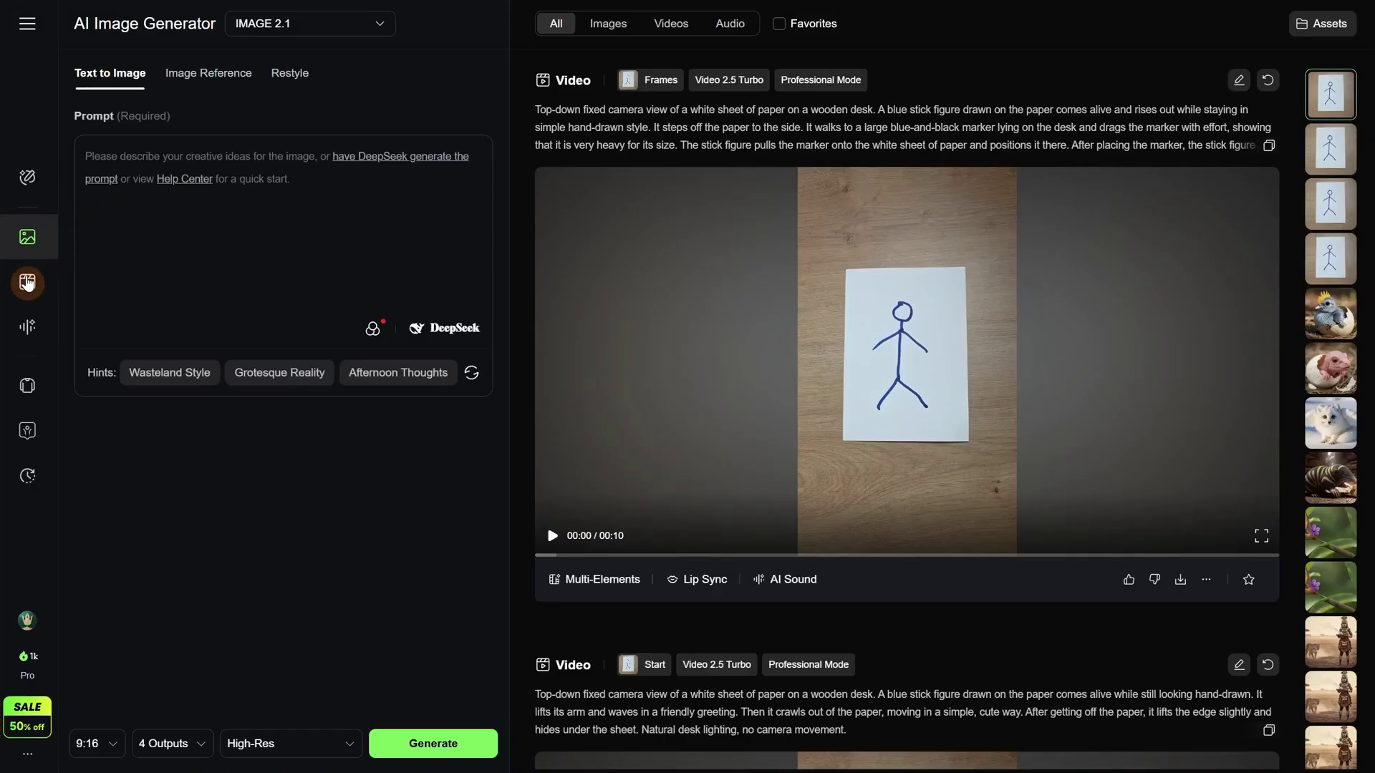
# In AI video generation, upload stickfigure_end.png as the start frame
pyautogui.click(27, 283)
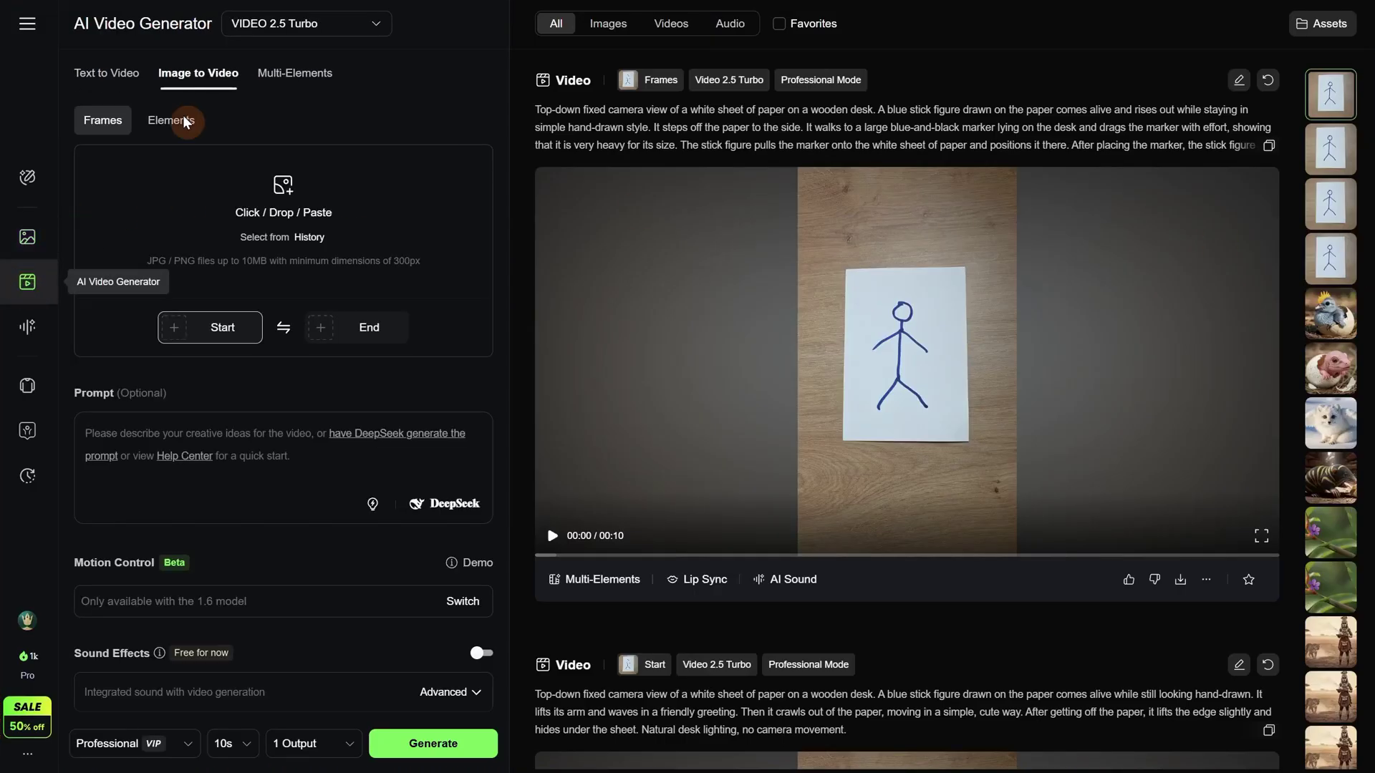
pyautogui.click(209, 327)
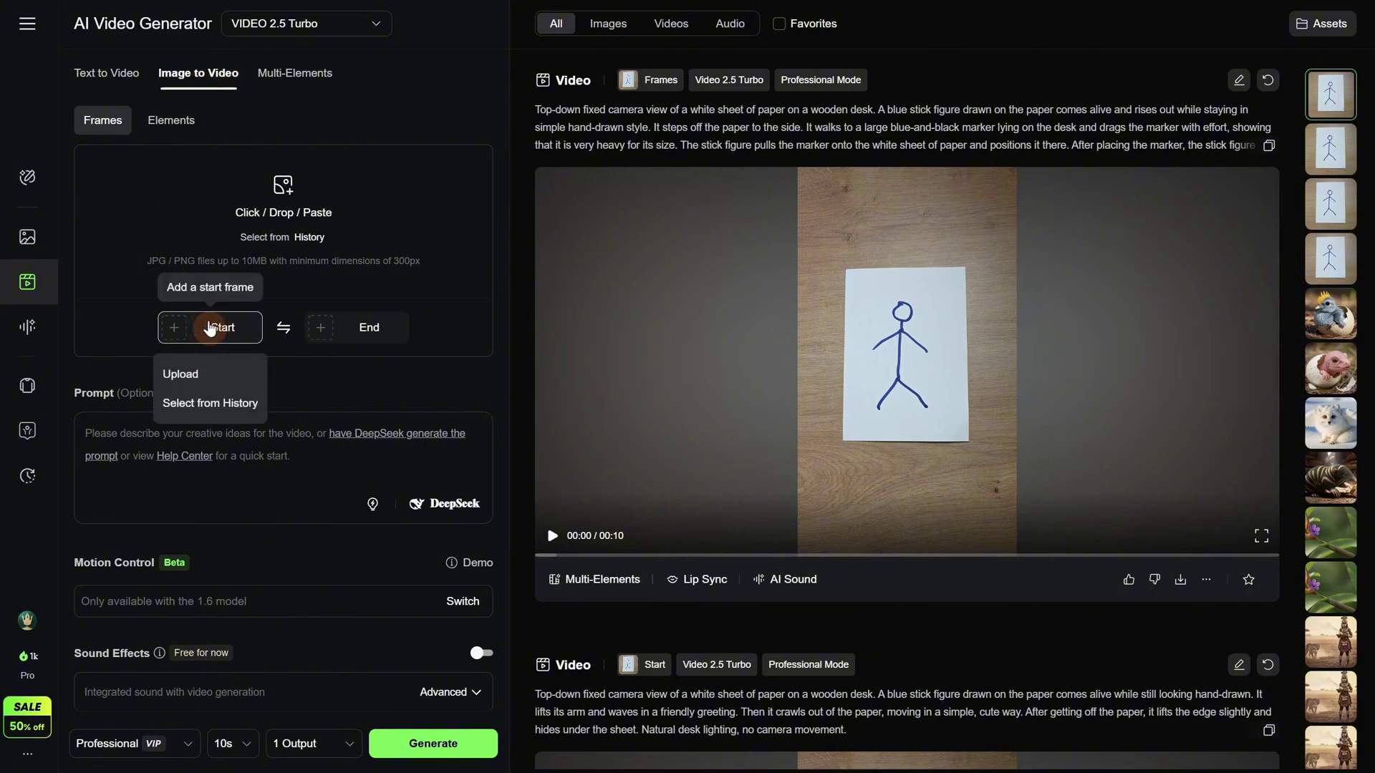
pyautogui.click(205, 376)
pyautogui.click(213, 181)
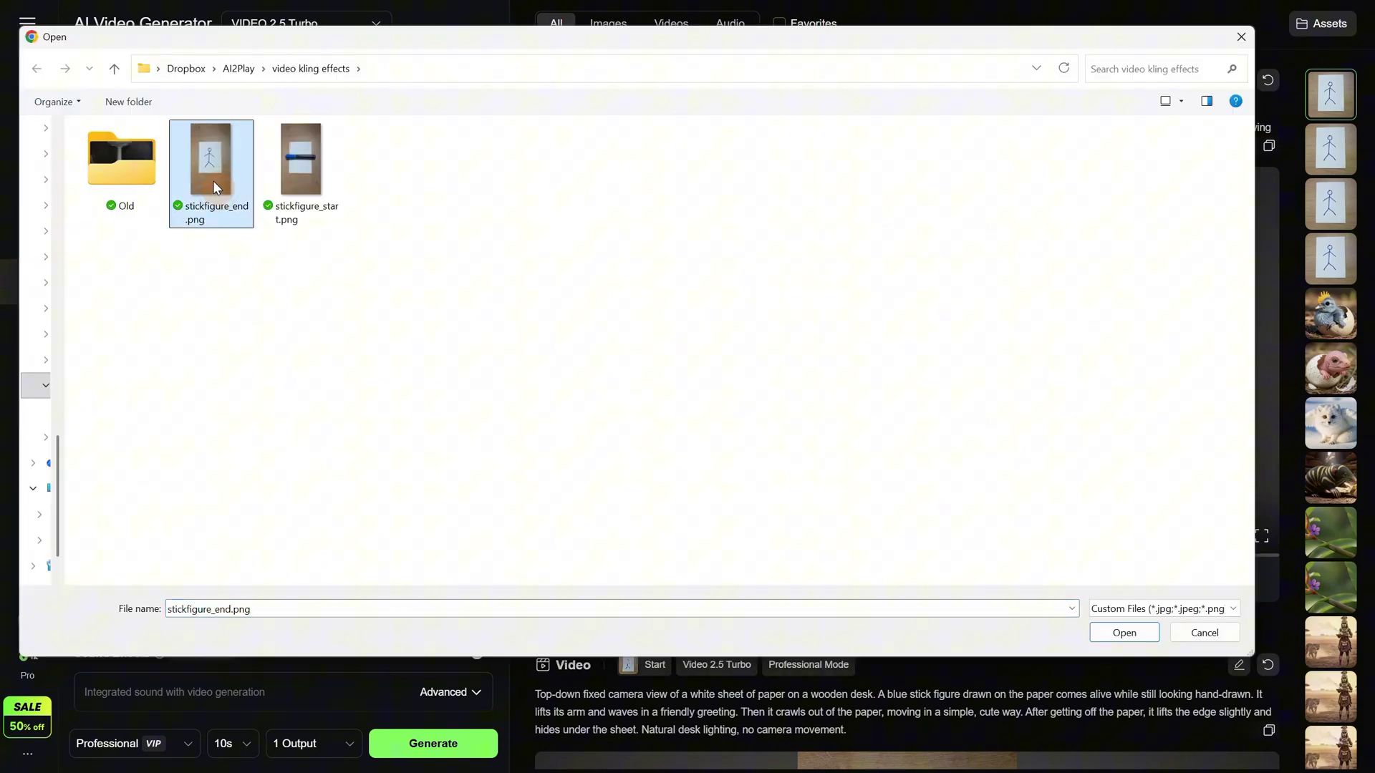
pyautogui.doubleClick(213, 181)
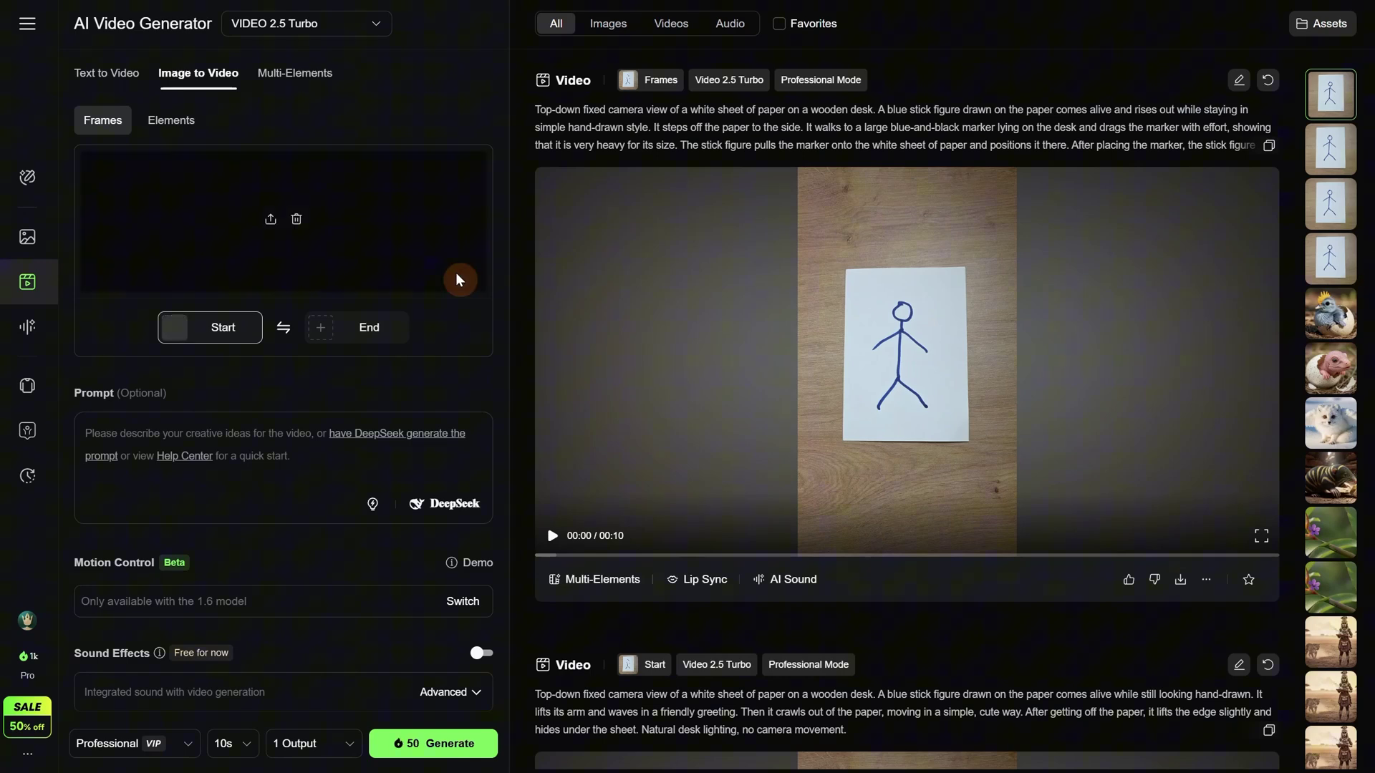
# Upload stickfigure_start.png as the end frame
pyautogui.click(367, 331)
pyautogui.click(354, 374)
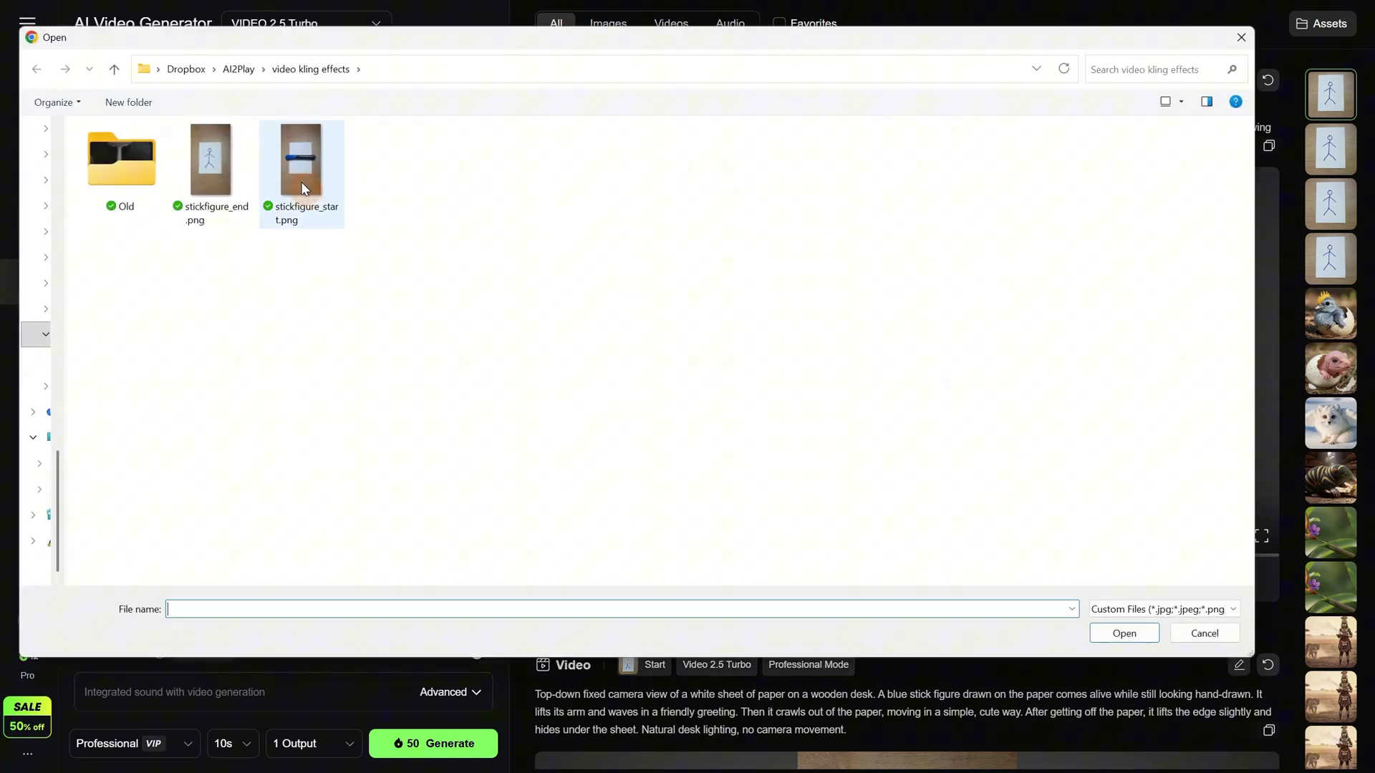
pyautogui.doubleClick(301, 181)
# Paste the full marker-dragging video prompt and check its 'no camera movement' phrase
pyautogui.click(193, 433)
pyautogui.write('Top-down fixed camera view of a white sheet of paper on a wooden desk. A blue stick figure drawn on the paper comes alive and rises out while staying in simple hand-drawn style. It steps off the paper to the side. It walks to a large blue-and-black marker lying on the desk and drags the marker with effort, showing that it is very heavy for its size. The stick figure pulls the marker onto the white sheet of paper and positions it there. After placing the marker, the stick figure walks out of the frame. Natural desk lighting, no camera movement.')
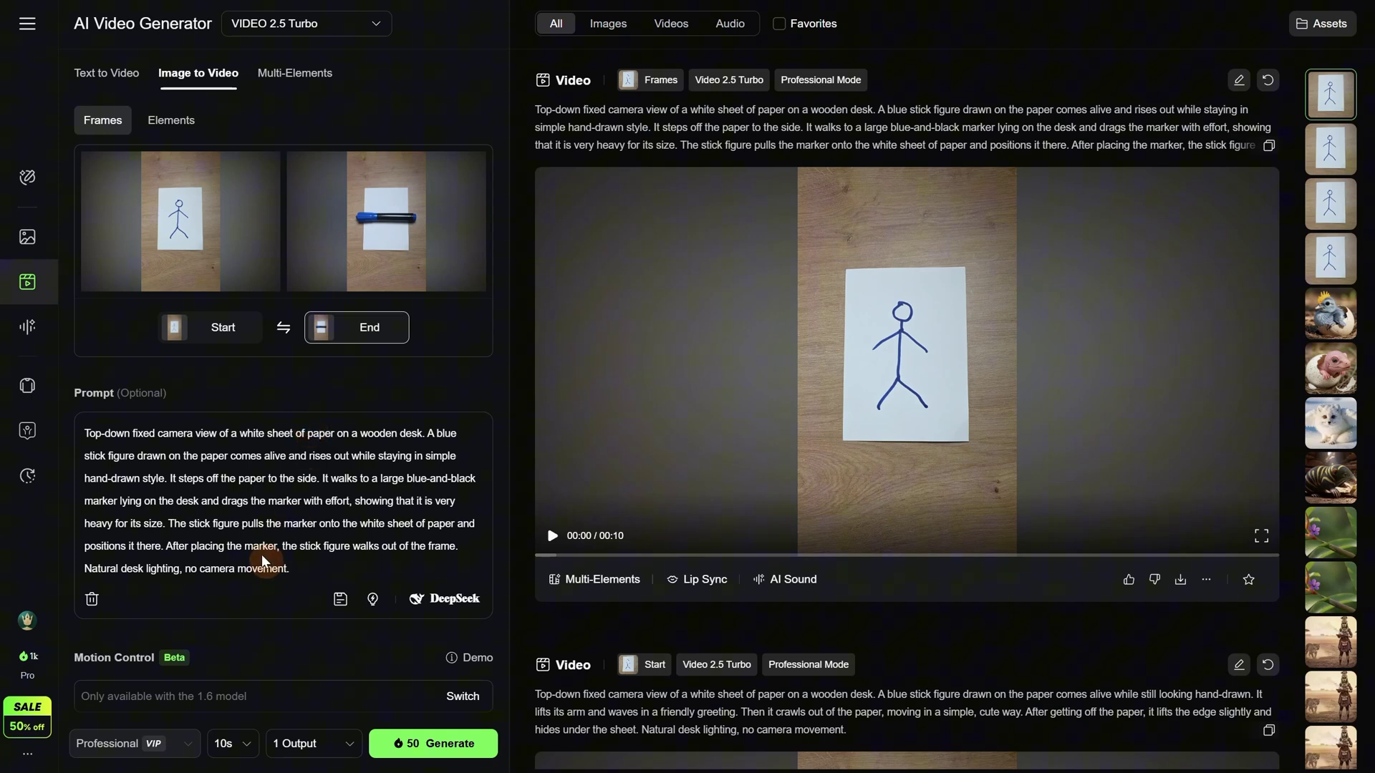
pyautogui.moveTo(290, 569); pyautogui.dragTo(185, 573)
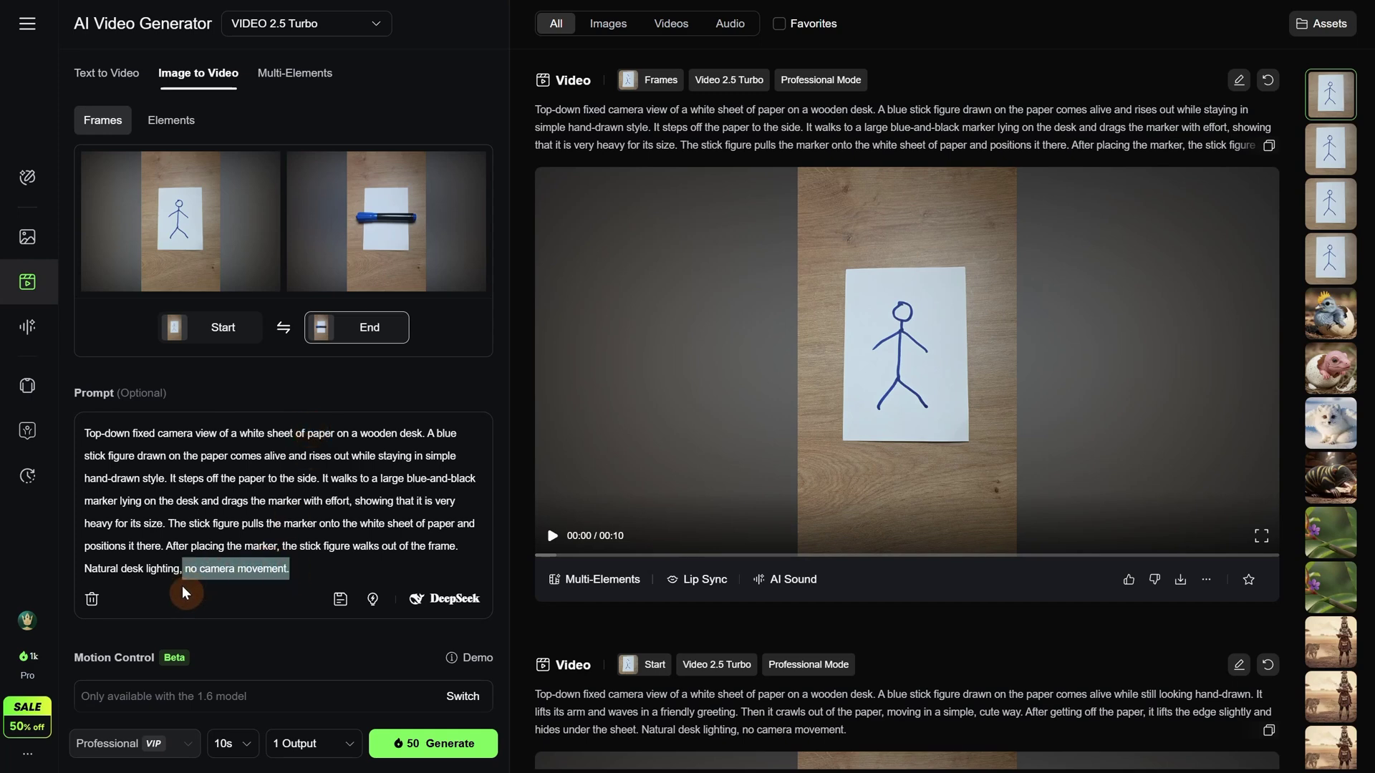
pyautogui.click(337, 500)
# Turn off generated sound effects and keep the video duration at 10 seconds
pyautogui.scroll(-2, 405, 459)
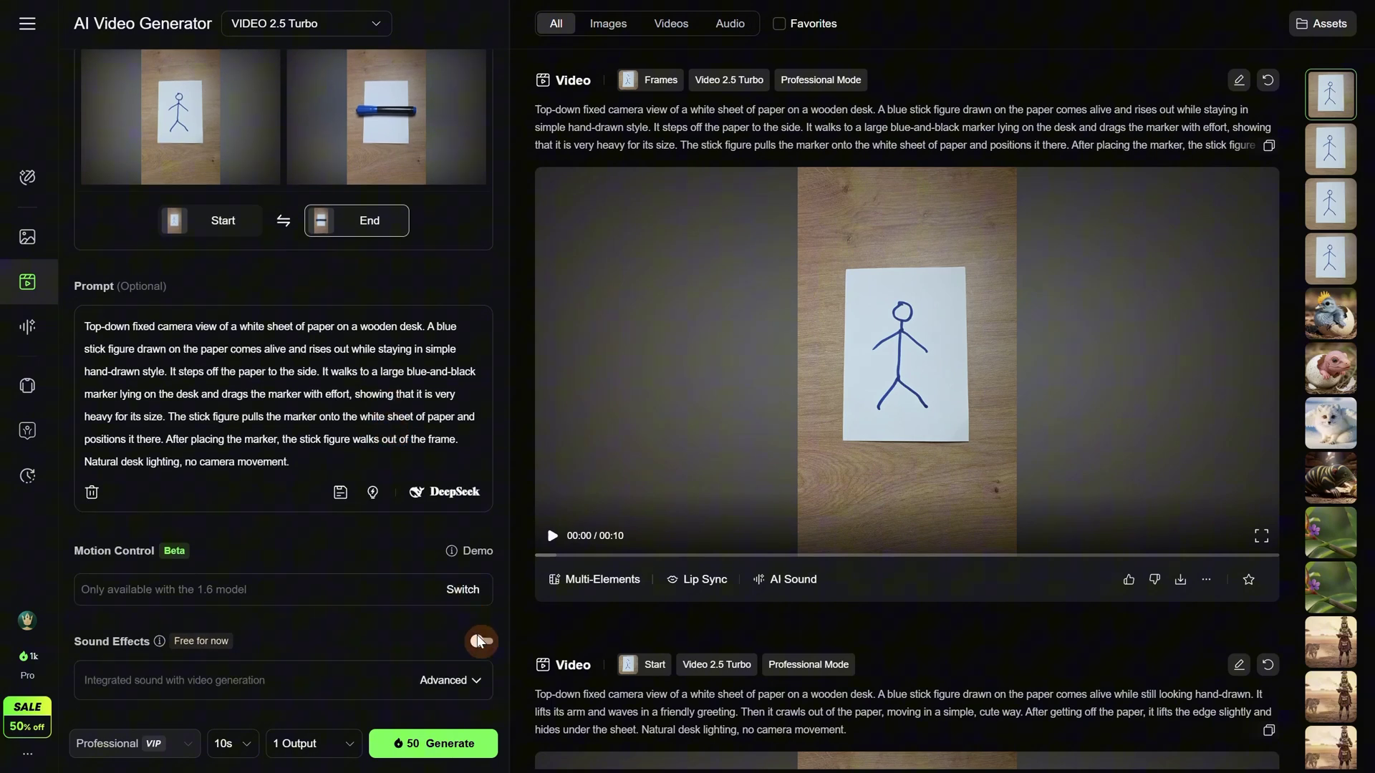
pyautogui.click(476, 649)
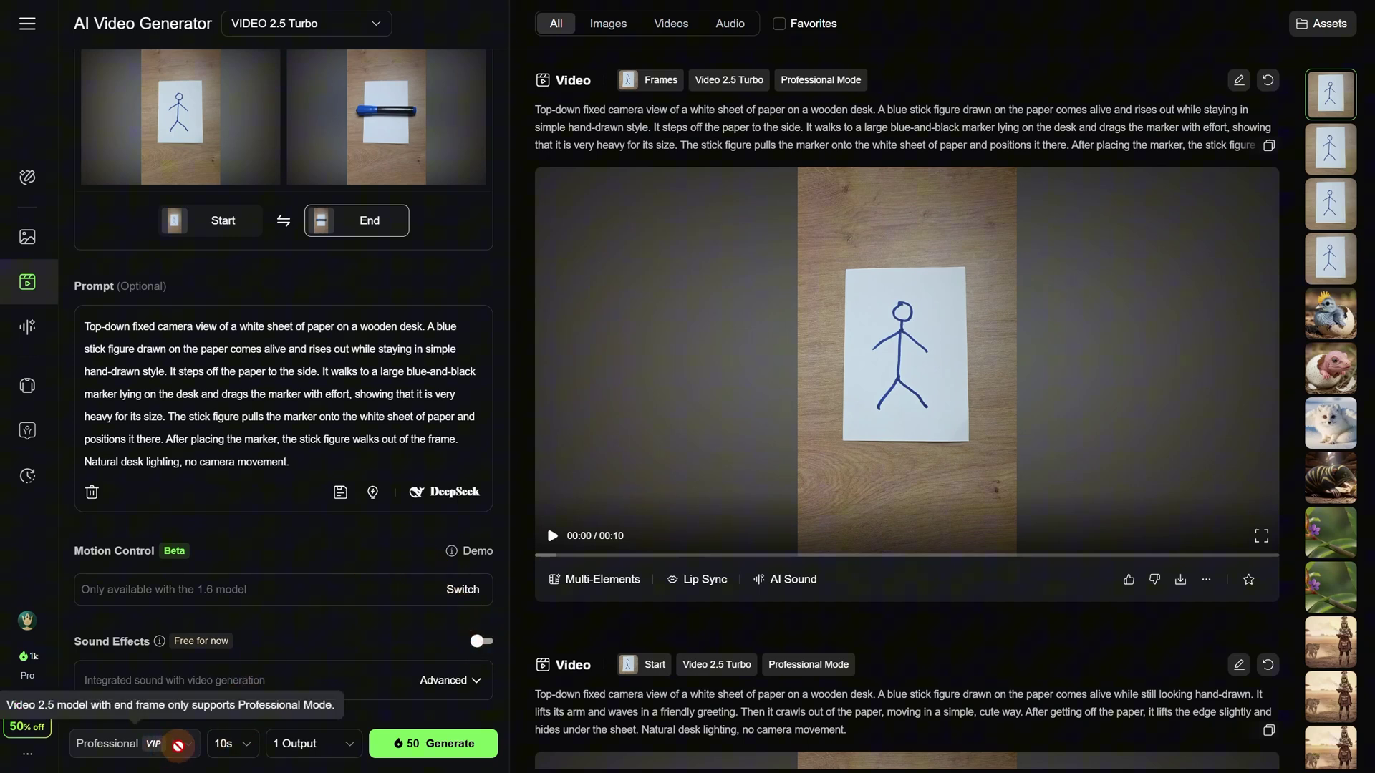
pyautogui.click(244, 747)
pyautogui.click(241, 749)
pyautogui.click(237, 747)
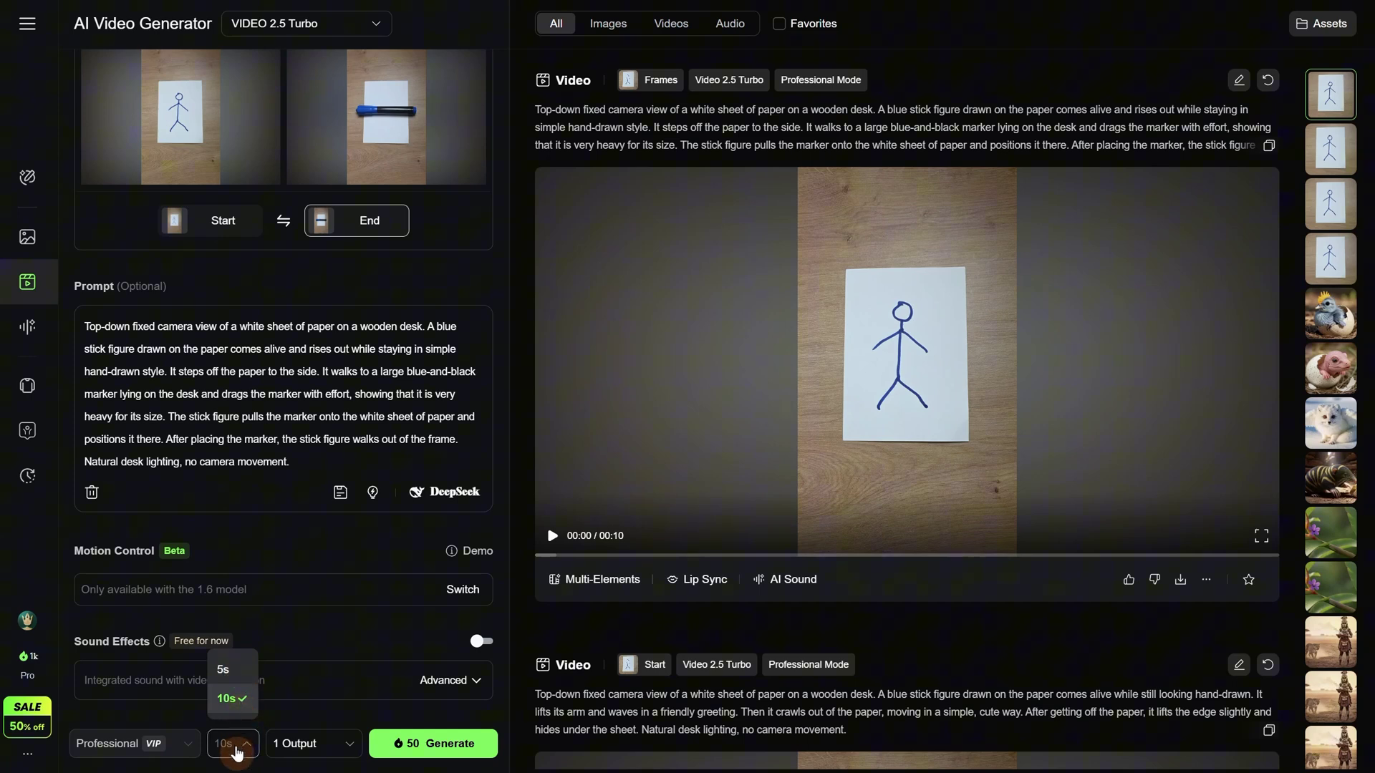
pyautogui.click(237, 750)
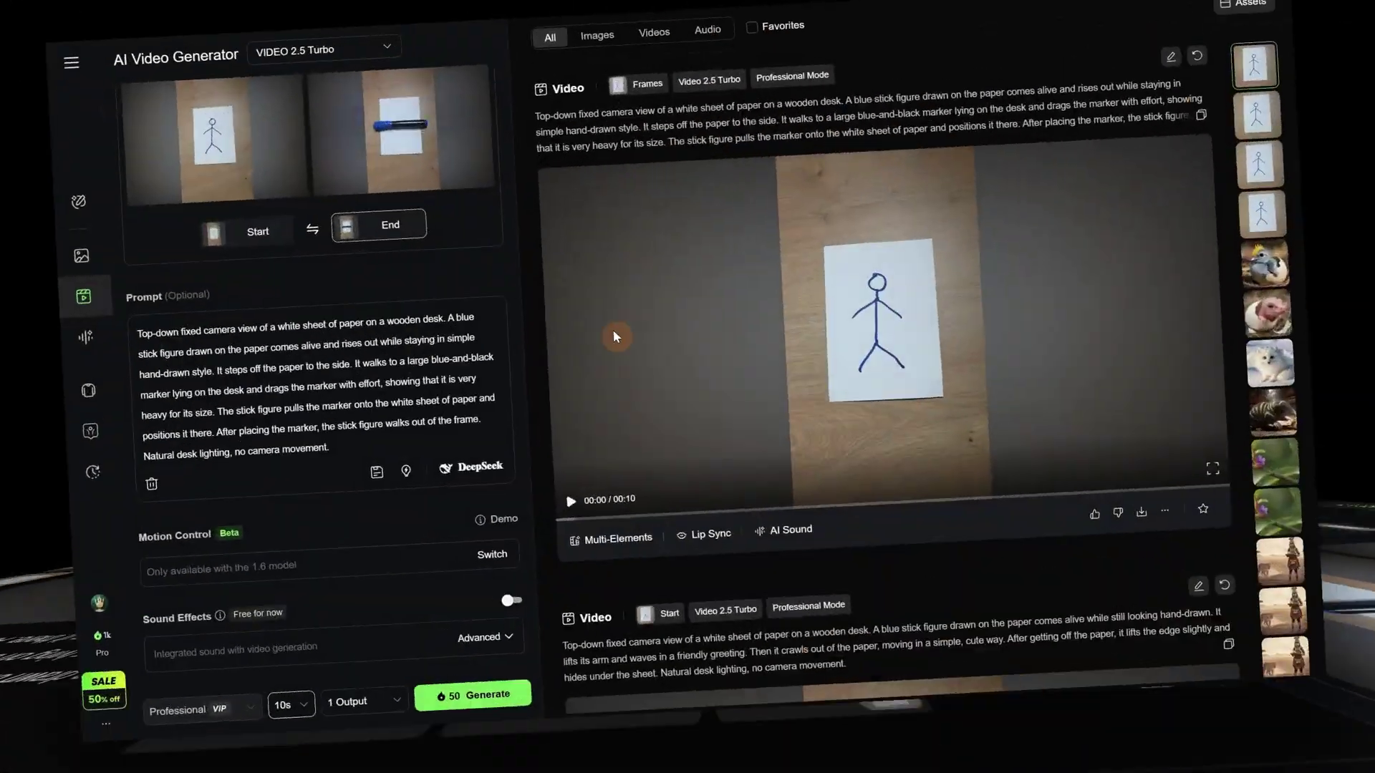
# Play the generated stick-figure video, then download it without a watermark
pyautogui.click(553, 537)
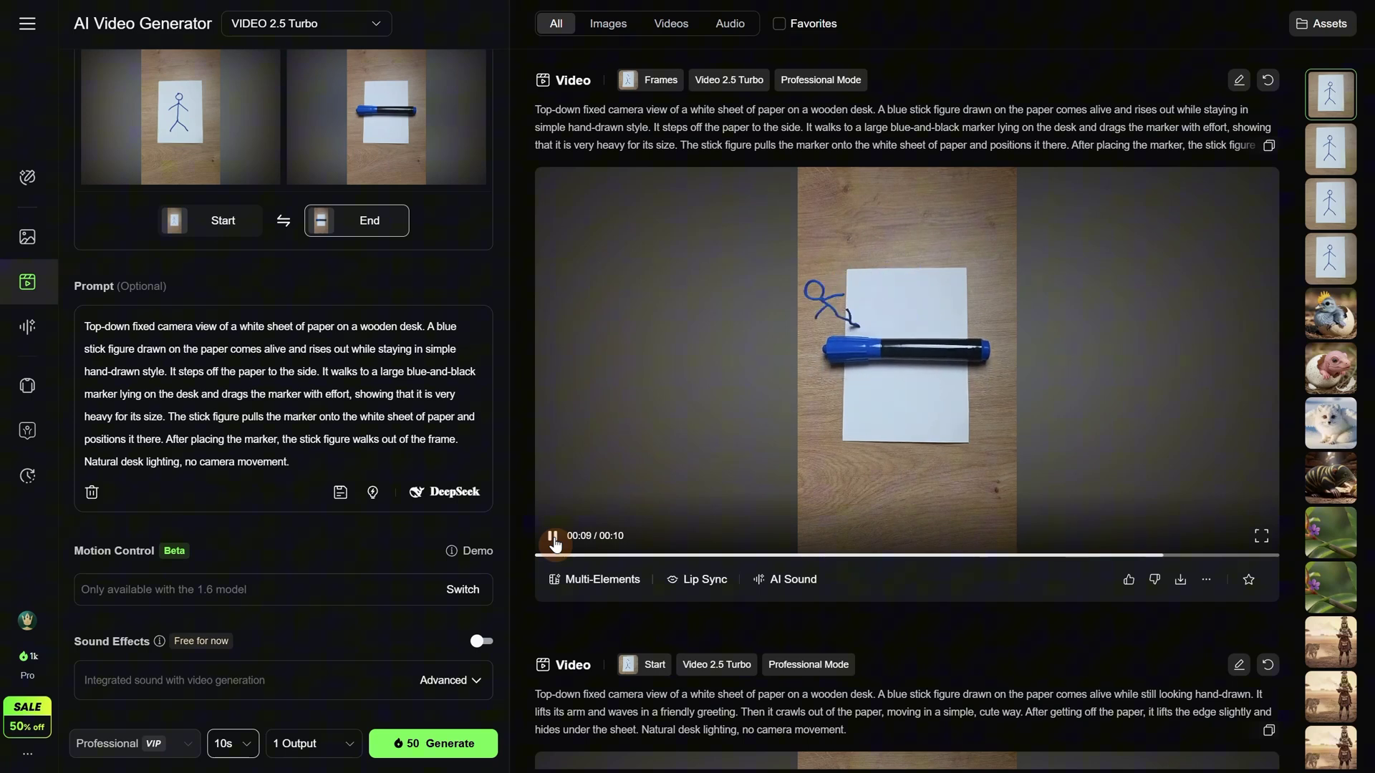
pyautogui.click(1180, 586)
pyautogui.click(1180, 586)
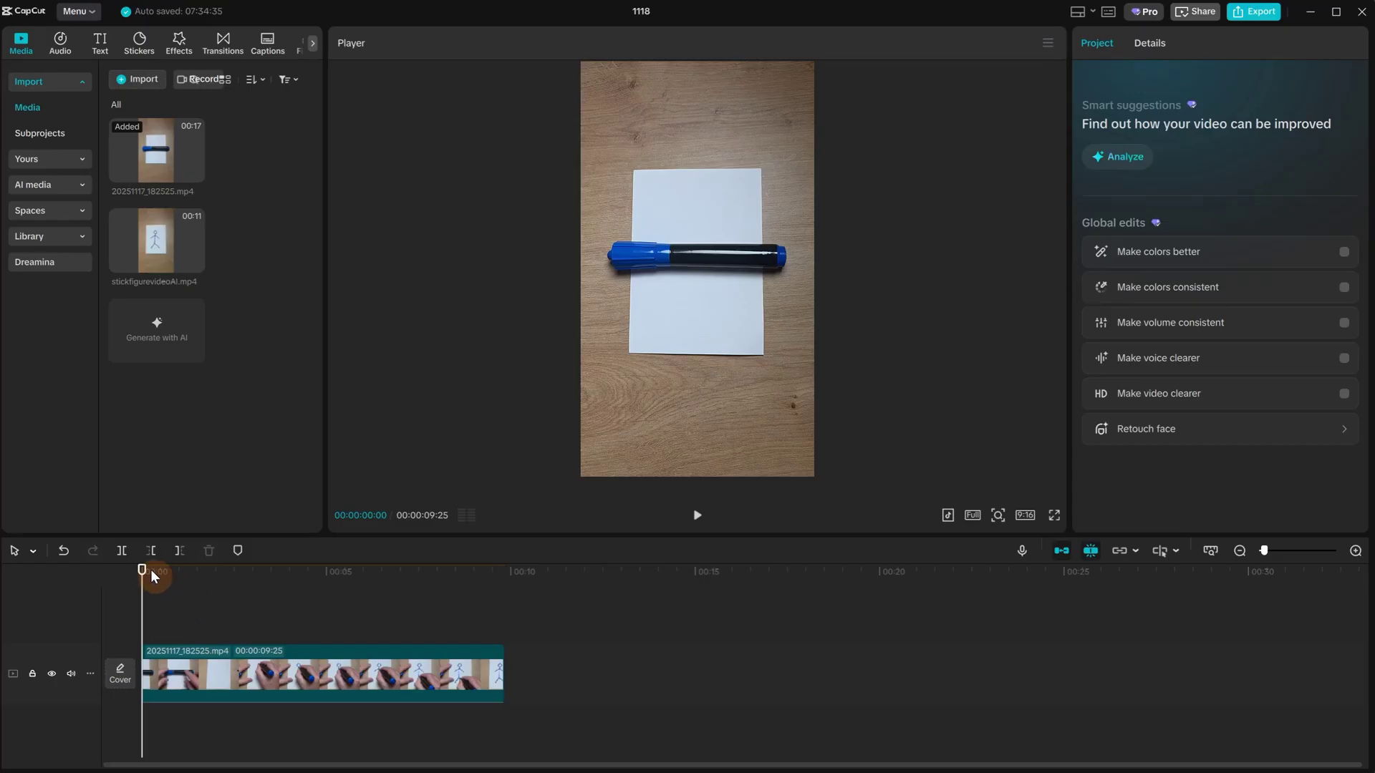
# Append stickfigurevideoAI.mp4 after the hand-held clip (project 00:00:19:28) and play across the join
pyautogui.moveTo(153, 574); pyautogui.dragTo(531, 591)
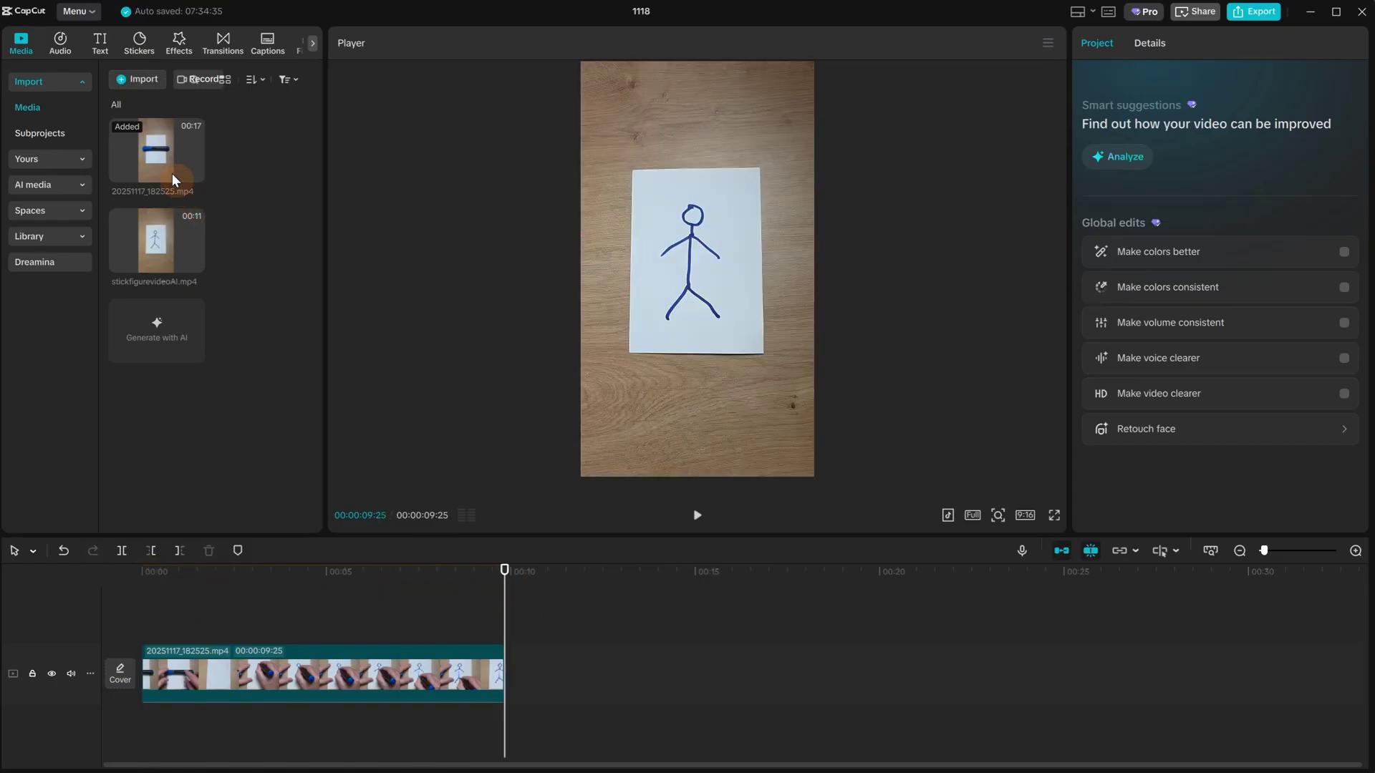
pyautogui.moveTo(152, 235); pyautogui.dragTo(501, 673)
pyautogui.click(480, 602)
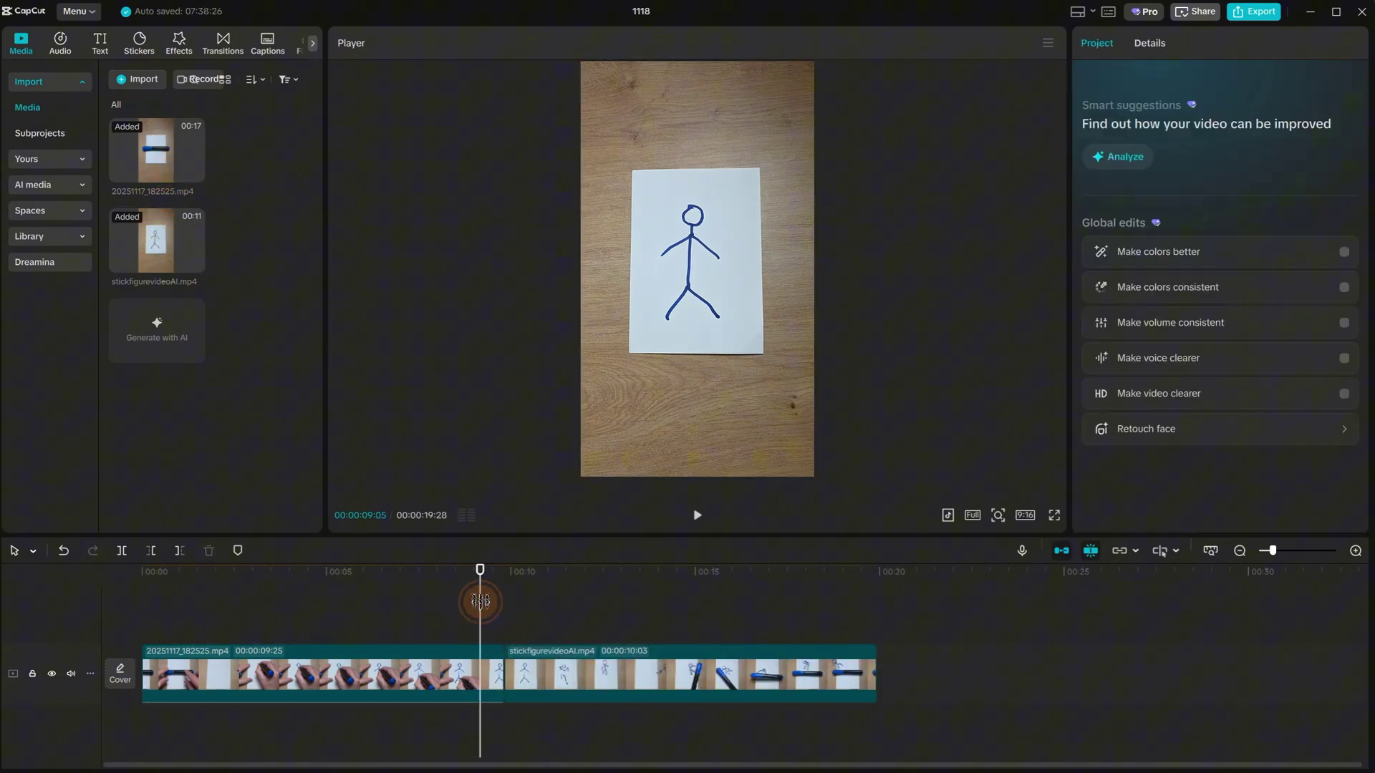
pyautogui.moveTo(480, 575); pyautogui.dragTo(574, 576)
pyautogui.press('space')
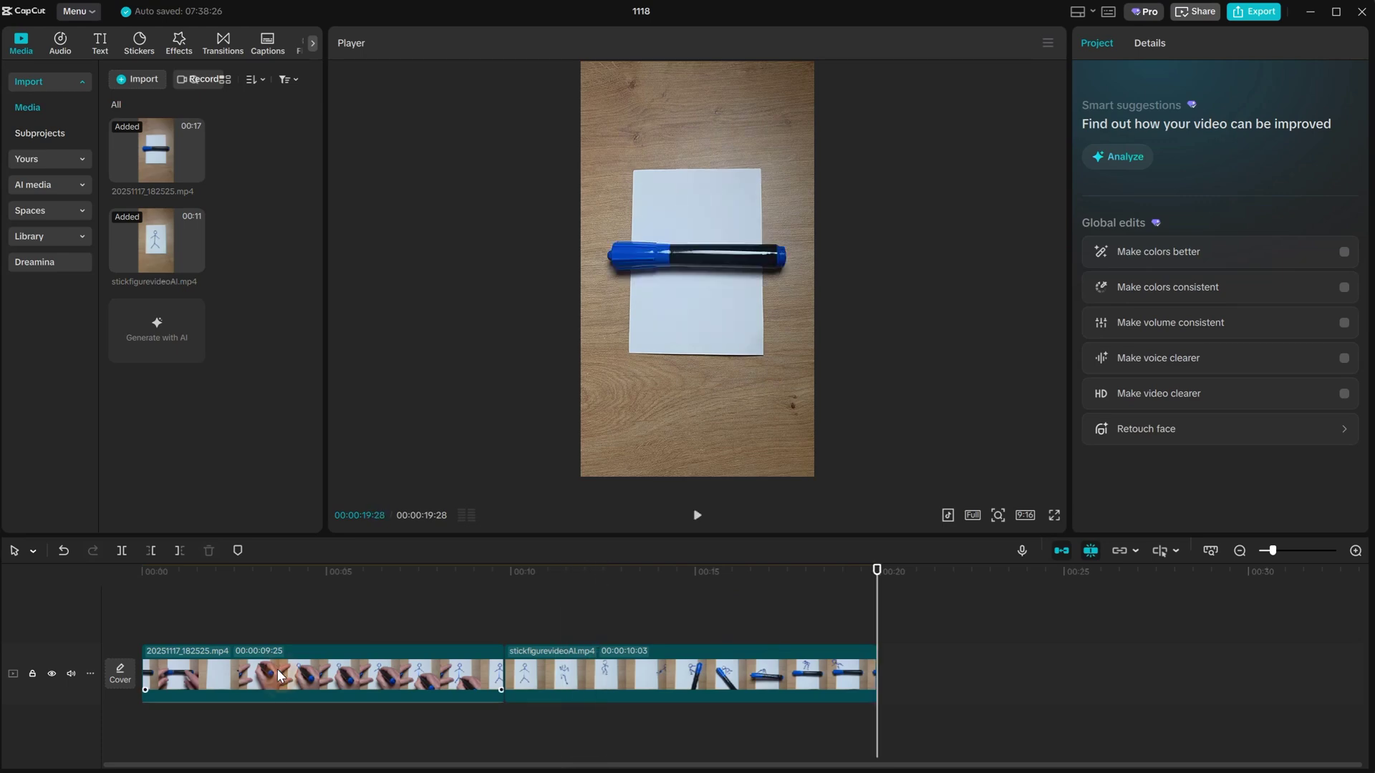
# Duplicate both clips after the originals, reaching 00:00:39:26, and play from 15 to 27 seconds
pyautogui.click(279, 674)
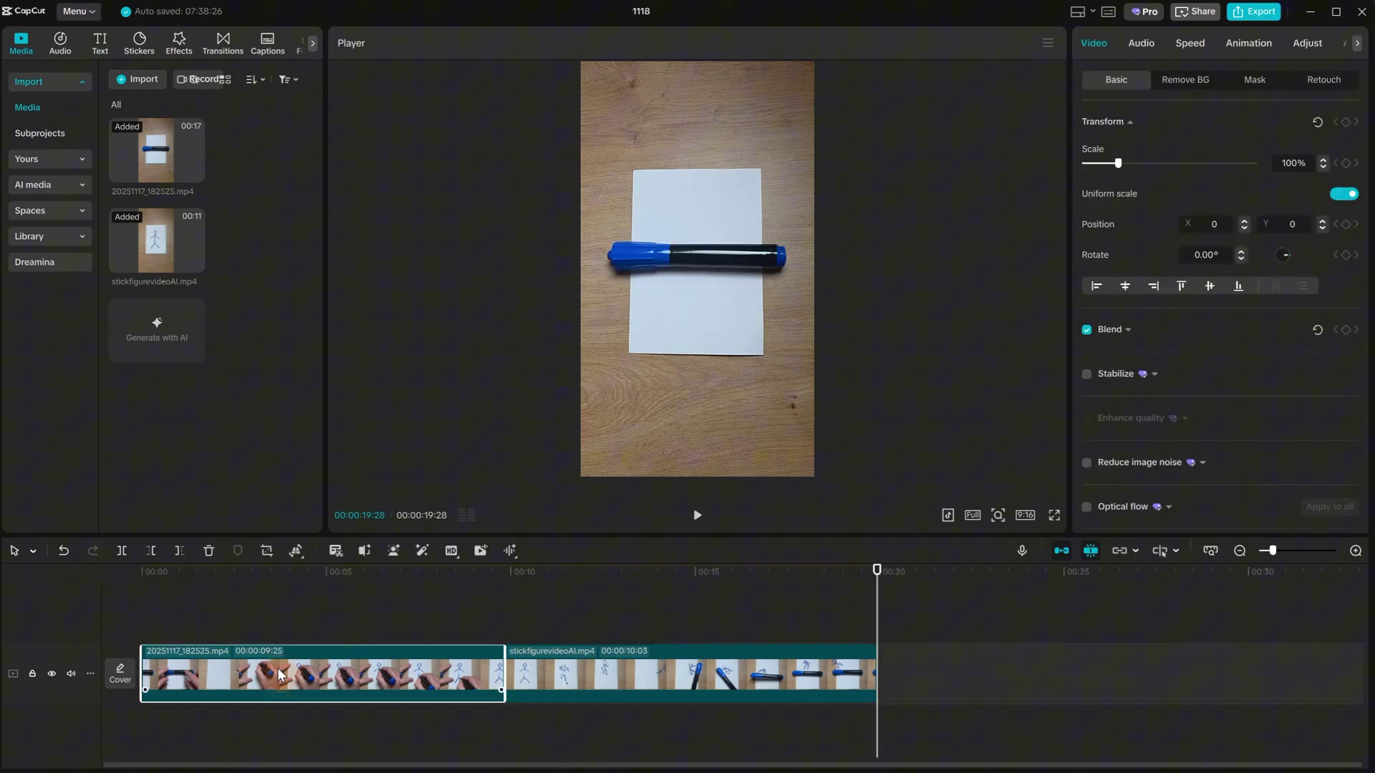
pyautogui.moveTo(307, 621)
pyautogui.mouseDown()
pyautogui.moveTo(399, 688)
pyautogui.moveTo(577, 715)
pyautogui.mouseUp()
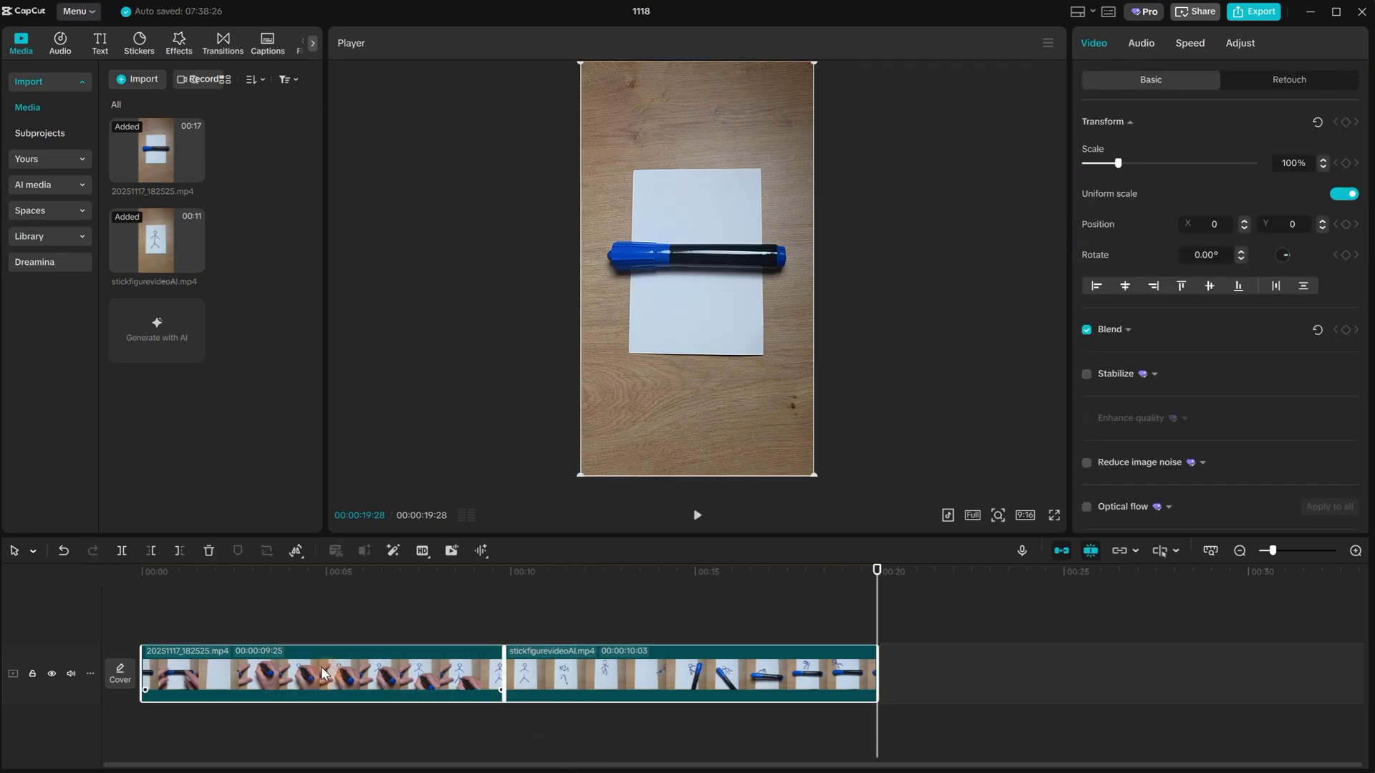
pyautogui.moveTo(308, 677); pyautogui.dragTo(952, 670)
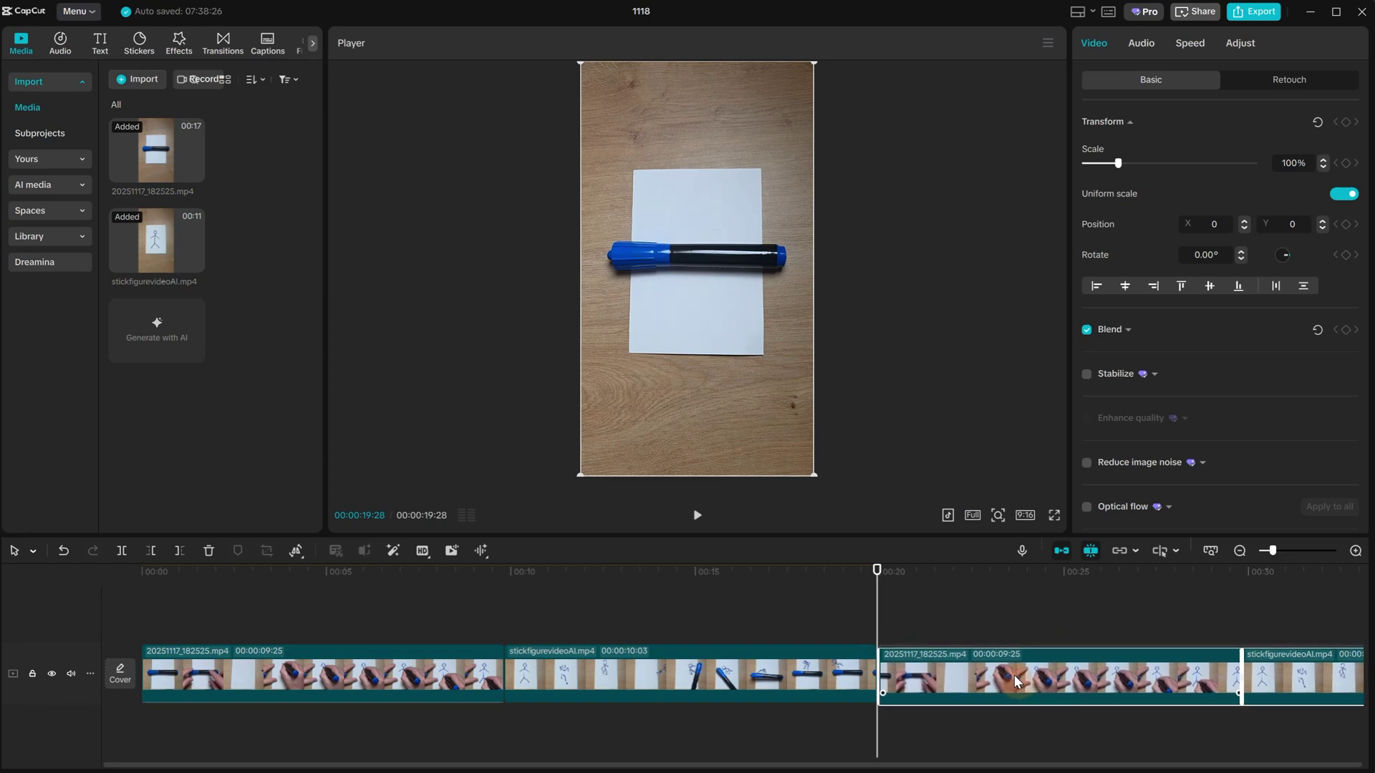
pyautogui.click(699, 608)
pyautogui.press('space')
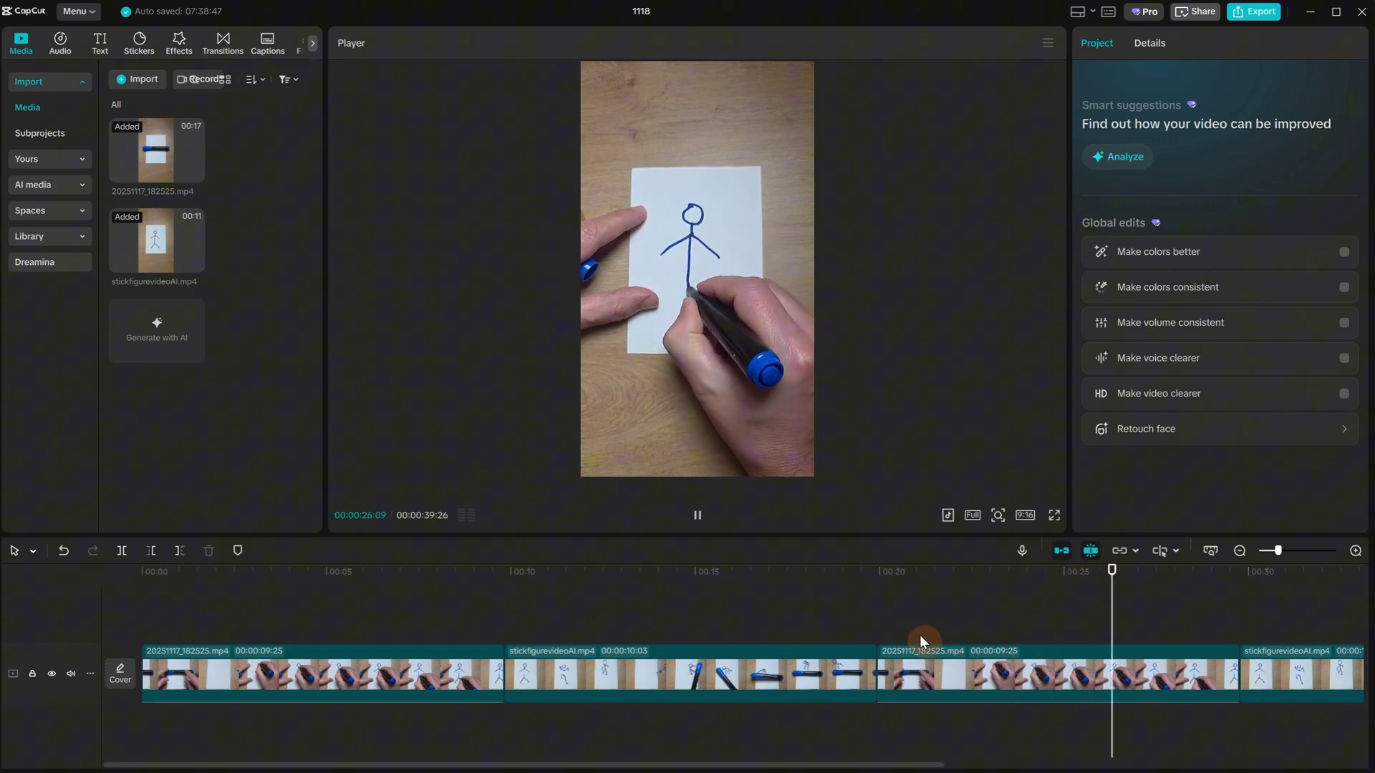
pyautogui.press('space')
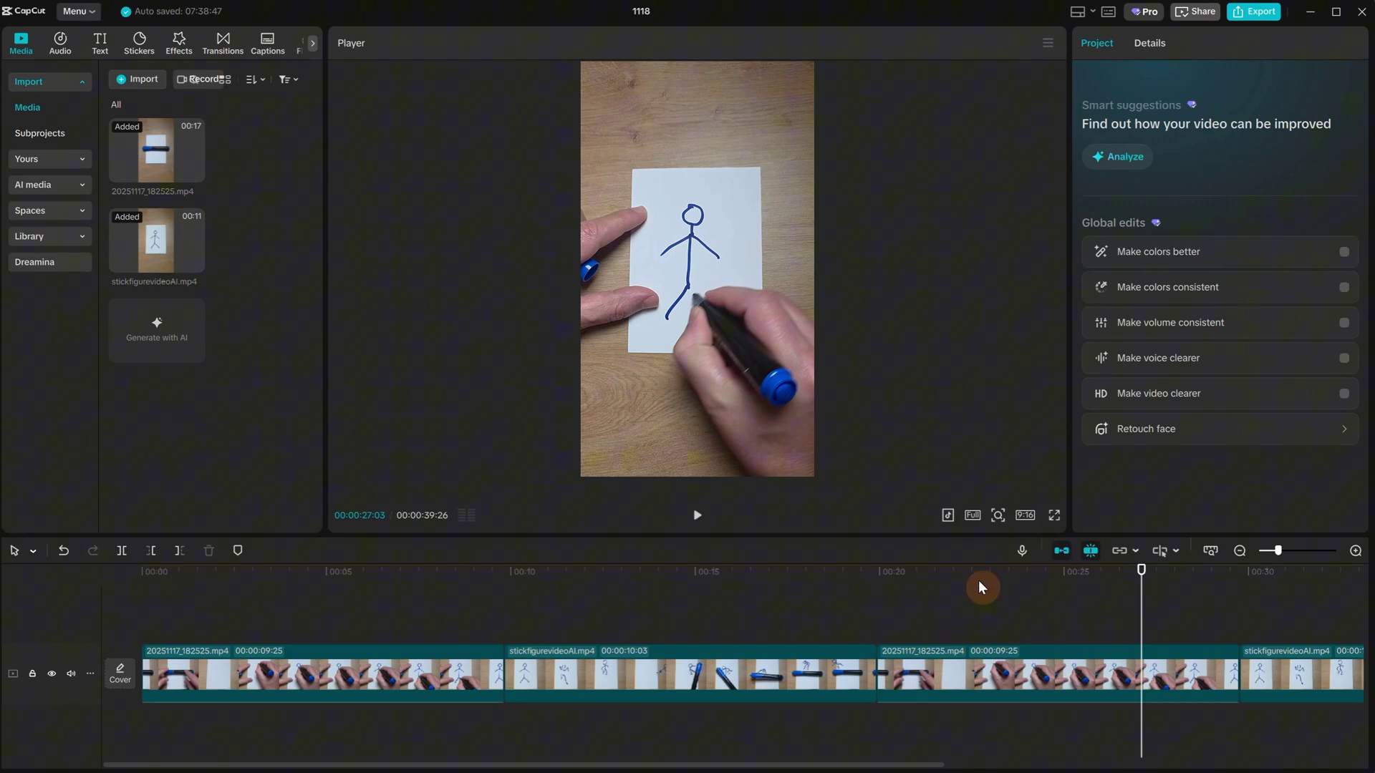
# Delete the last three clips, leaving only 20251117_182525.mp4, and scrub through it
pyautogui.moveTo(642, 610); pyautogui.dragTo(1322, 727)
pyautogui.press('Delete')
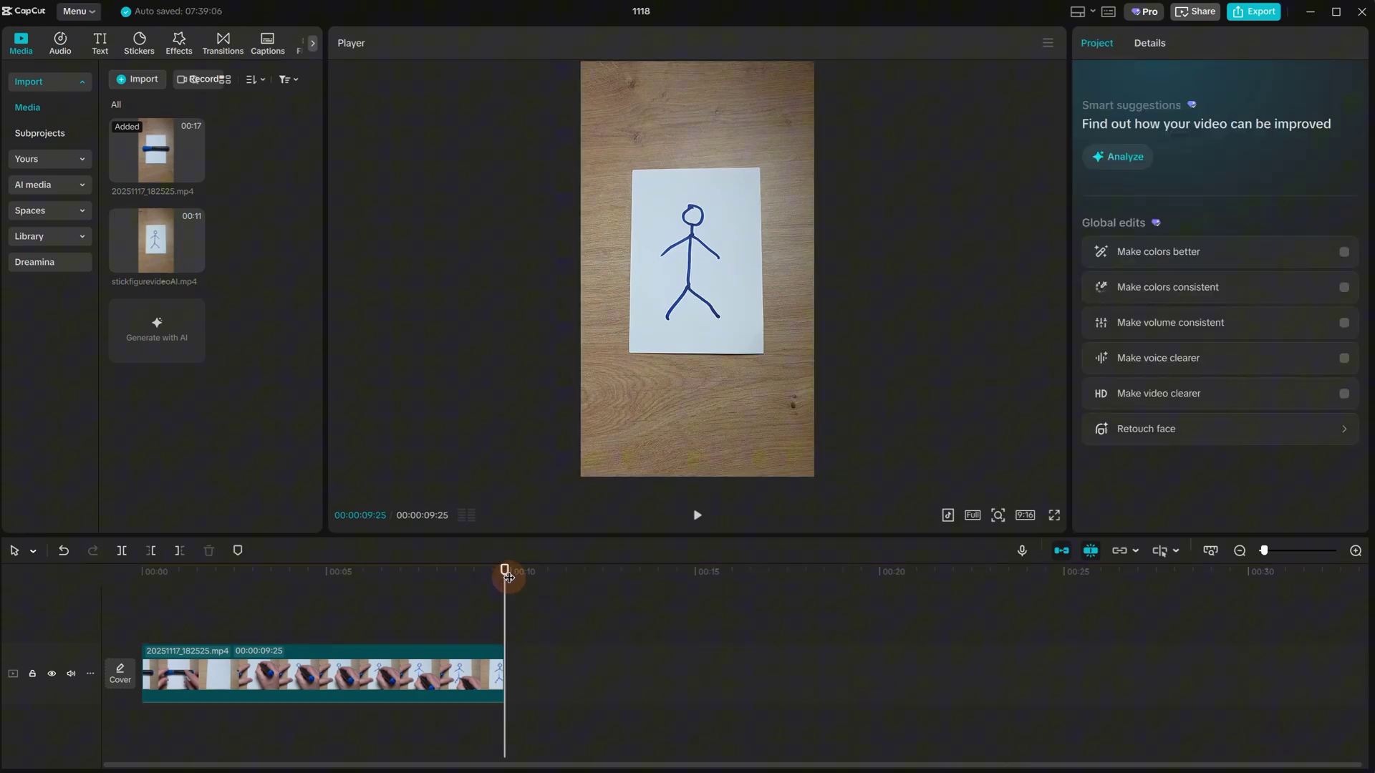
pyautogui.moveTo(505, 574)
pyautogui.mouseDown()
pyautogui.moveTo(52, 605)
pyautogui.moveTo(532, 591)
pyautogui.moveTo(346, 584)
pyautogui.moveTo(562, 604)
pyautogui.mouseUp()
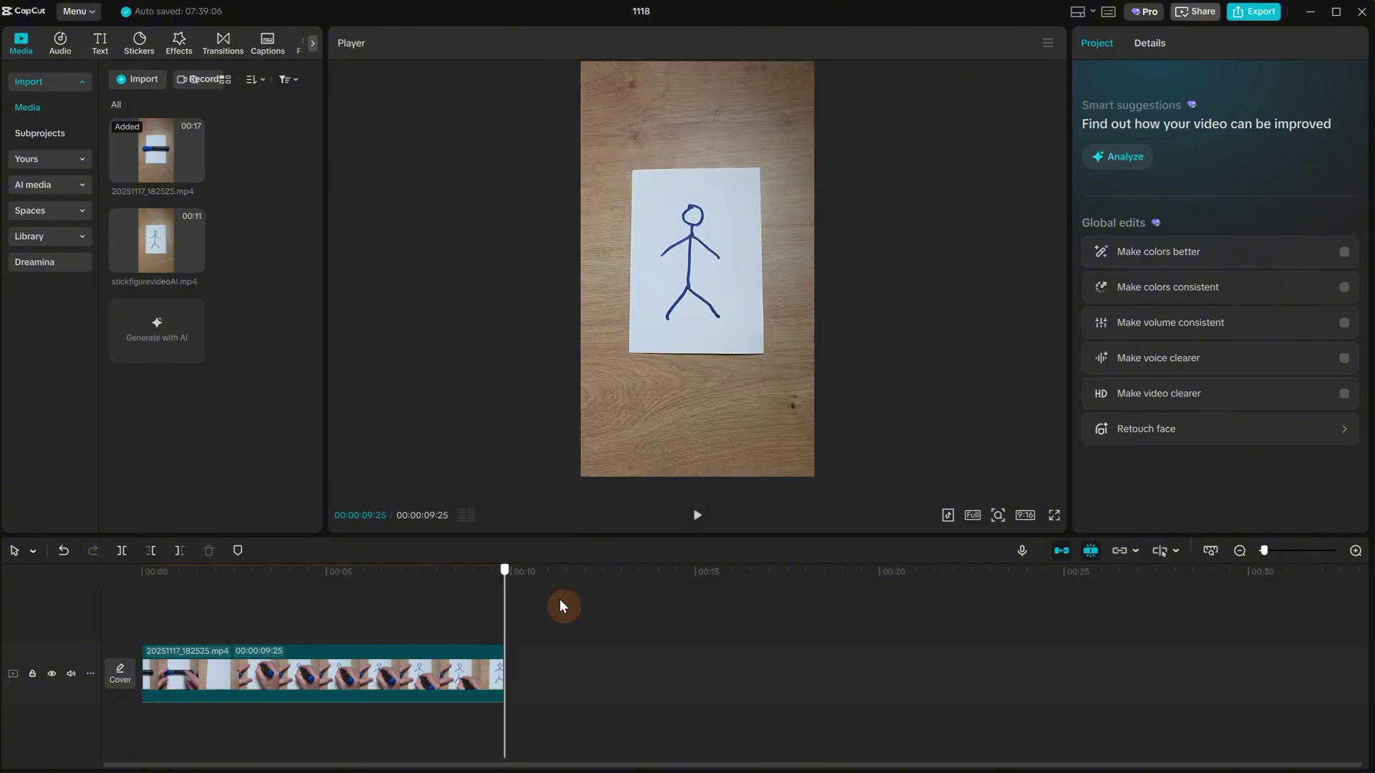
# Open the Export dialog and keep the resolution at 1080P
pyautogui.click(1259, 12)
pyautogui.click(818, 276)
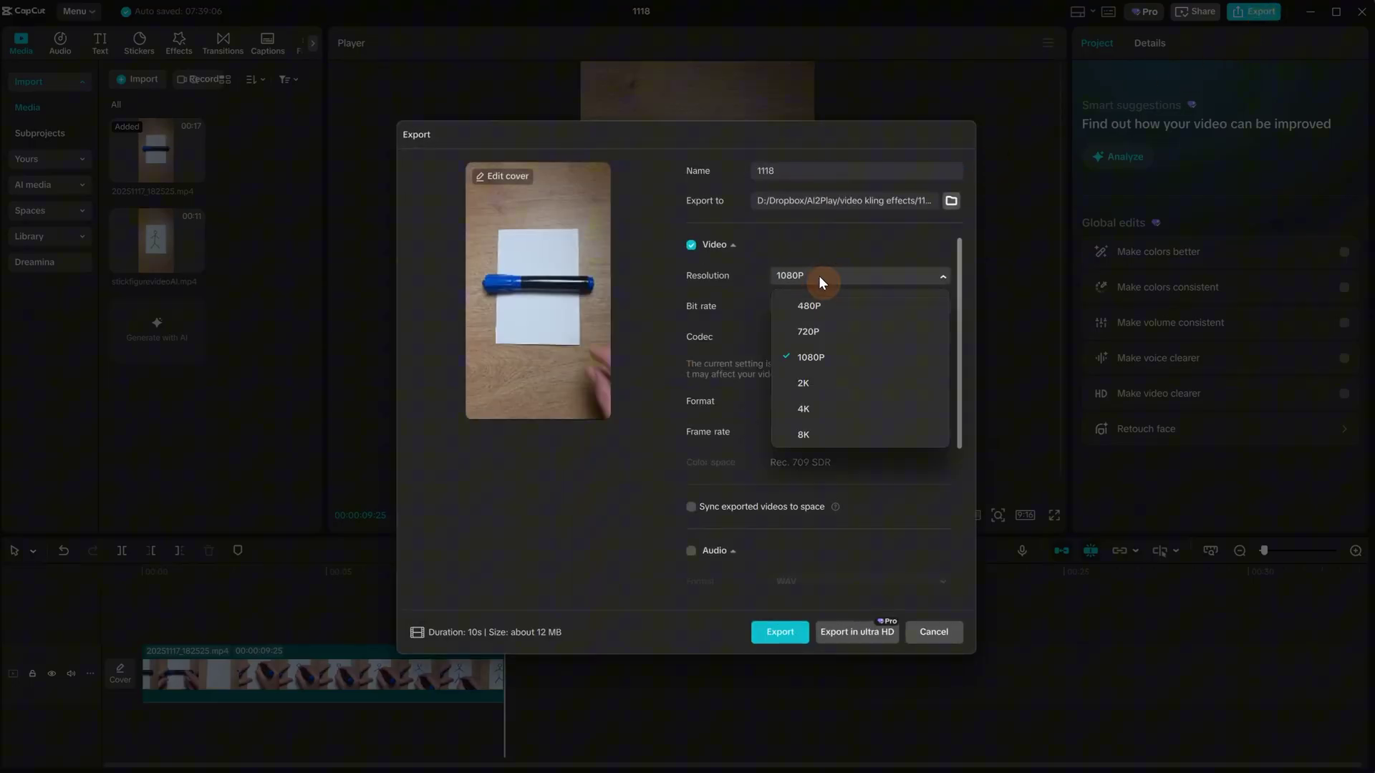
pyautogui.click(835, 286)
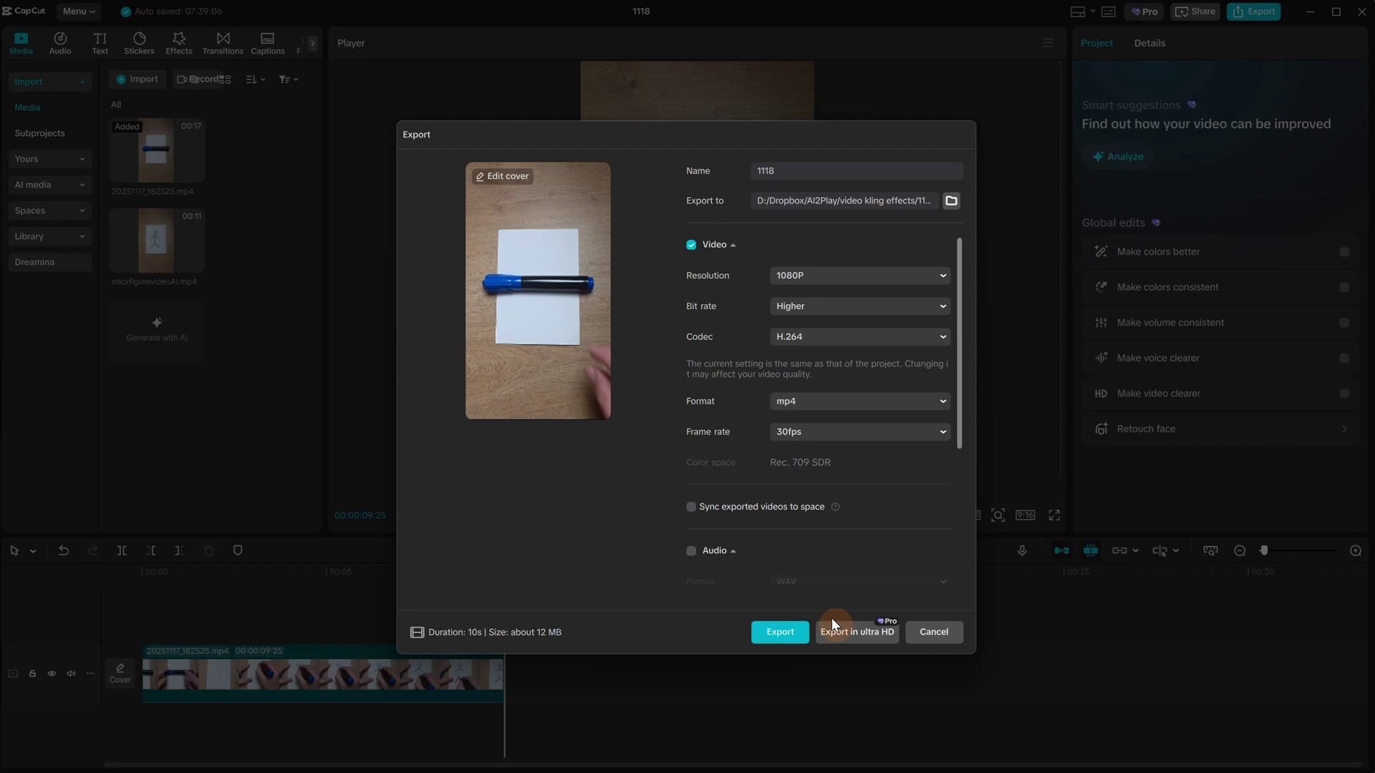
pyautogui.click(780, 633)
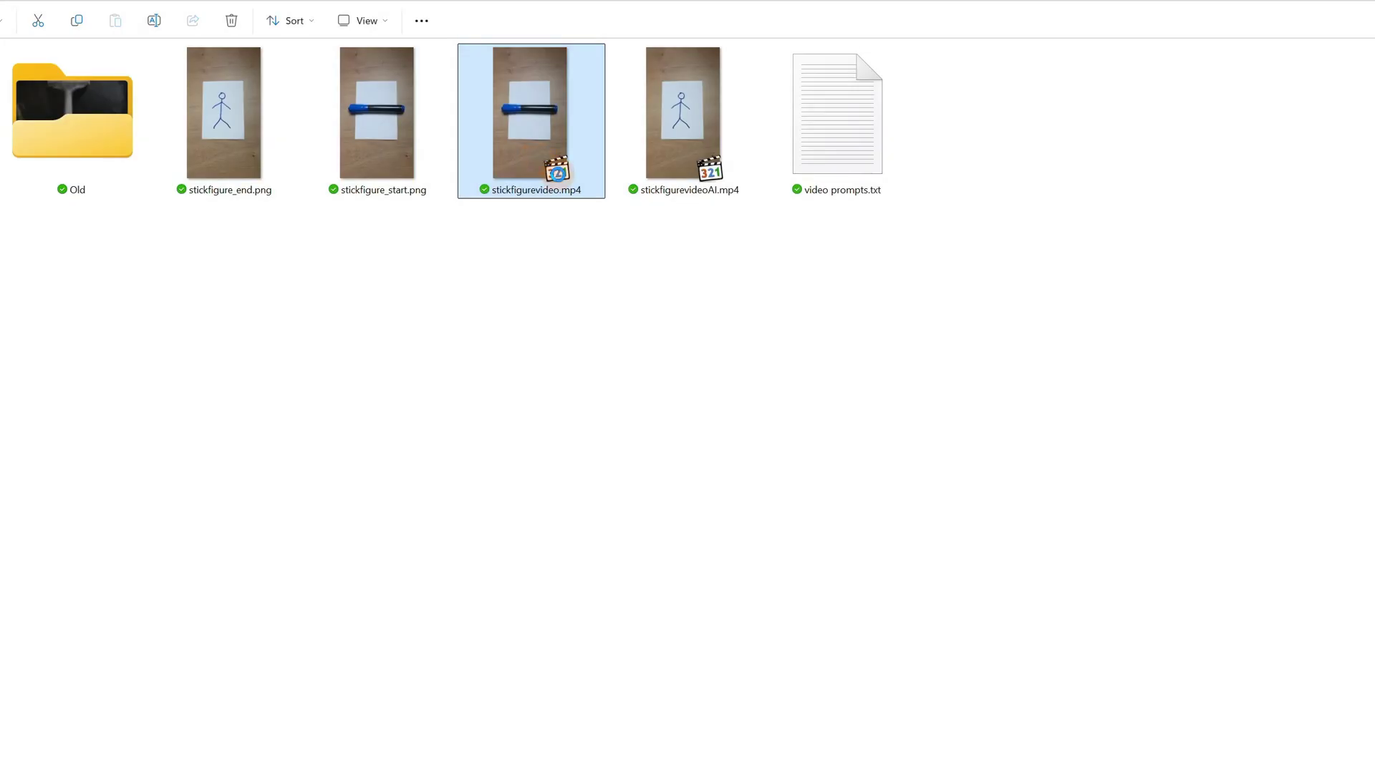
pyautogui.rightClick(559, 175)
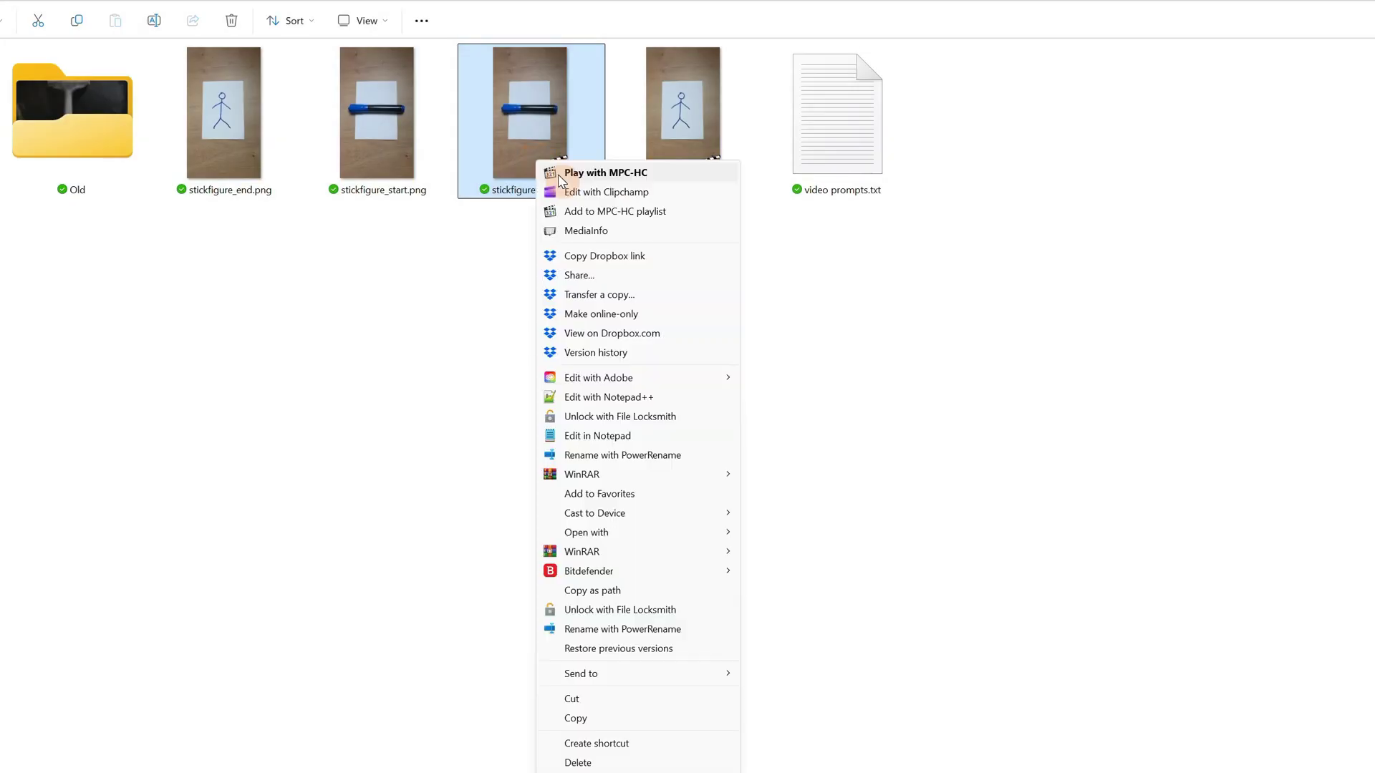
pyautogui.click(643, 179)
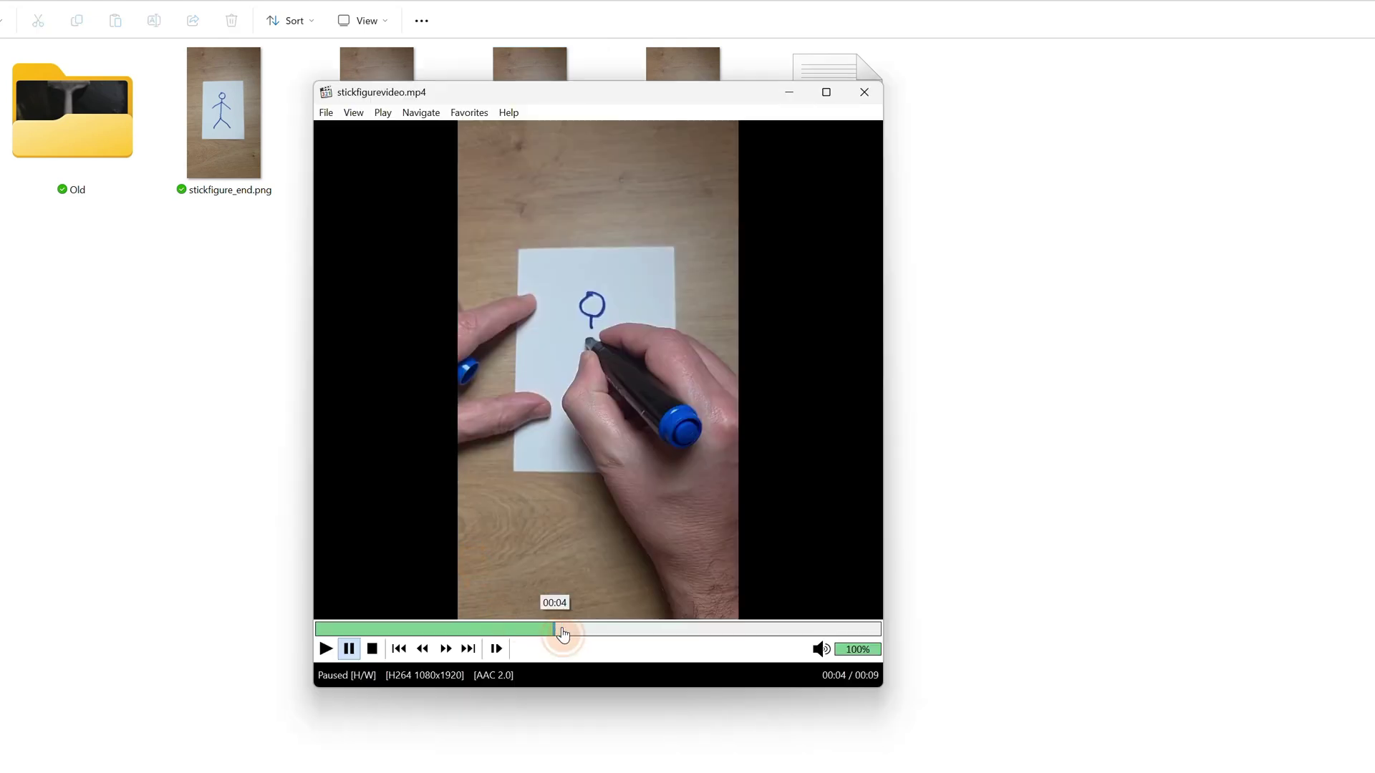
pyautogui.moveTo(559, 630); pyautogui.dragTo(892, 648)
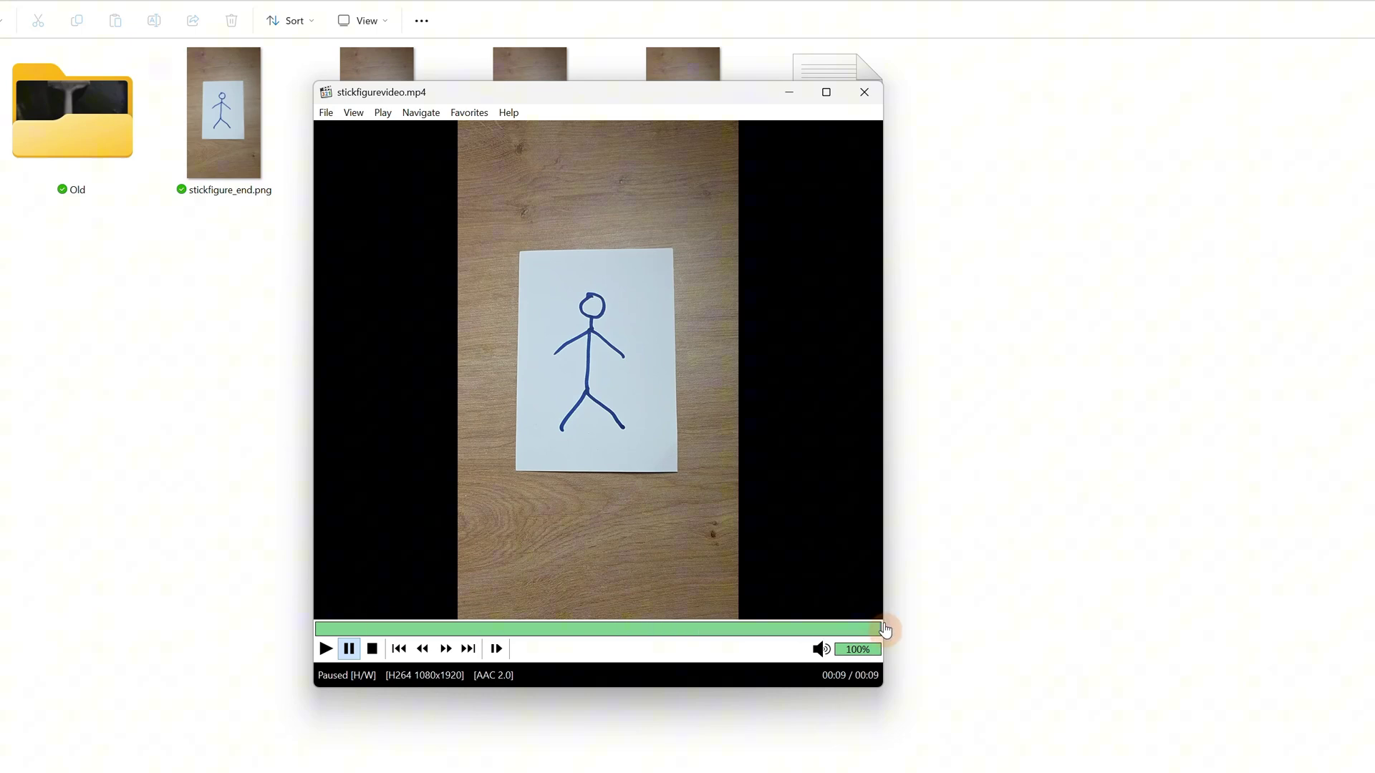
pyautogui.click(326, 112)
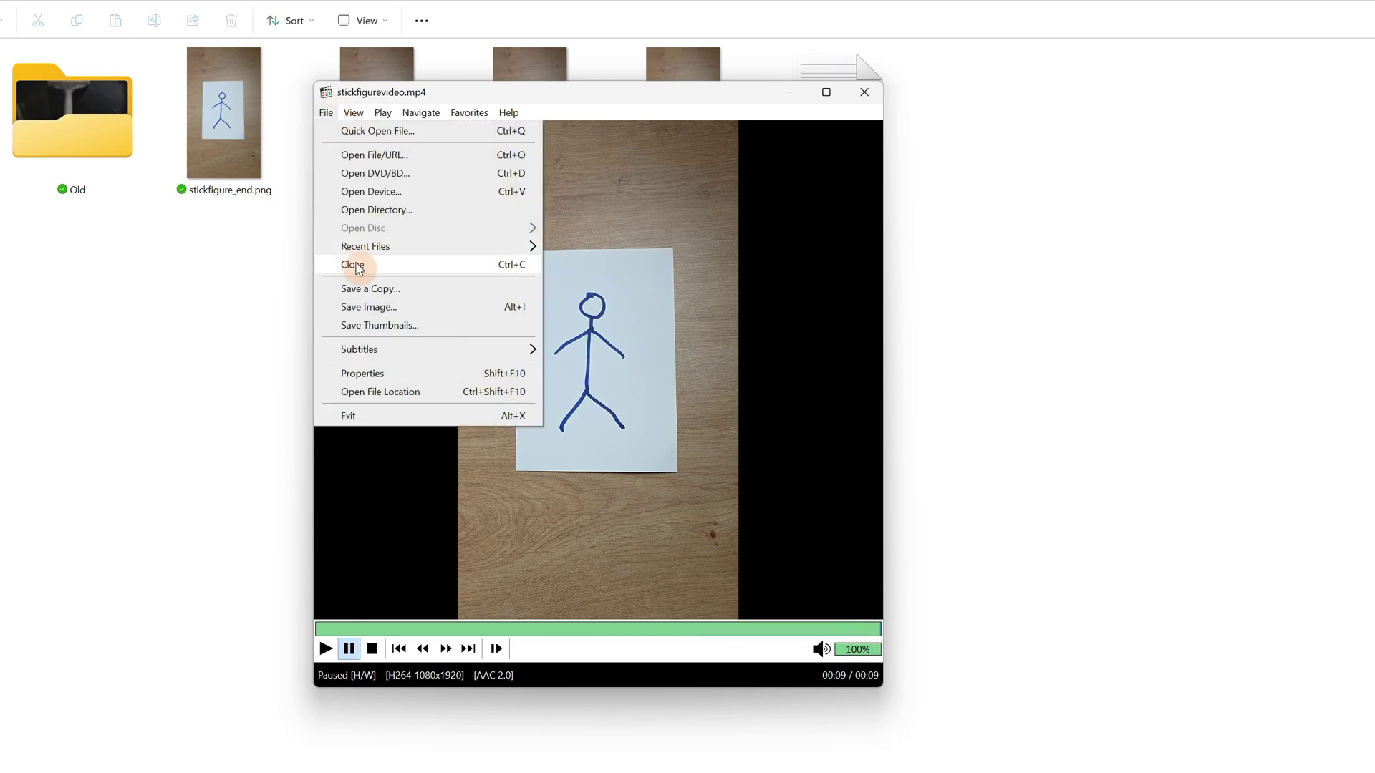
pyautogui.click(383, 307)
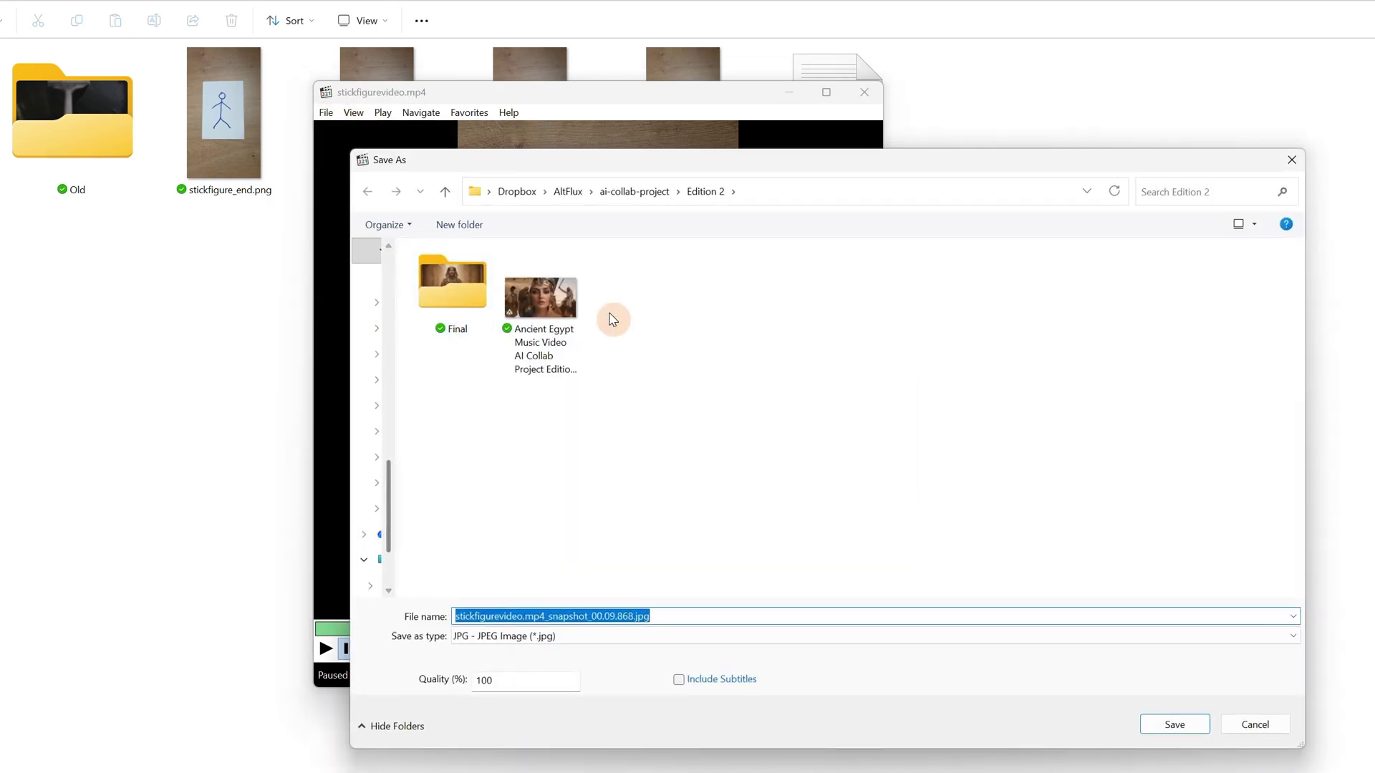
pyautogui.press('Return')
pyautogui.moveTo(430, 629); pyautogui.dragTo(298, 636)
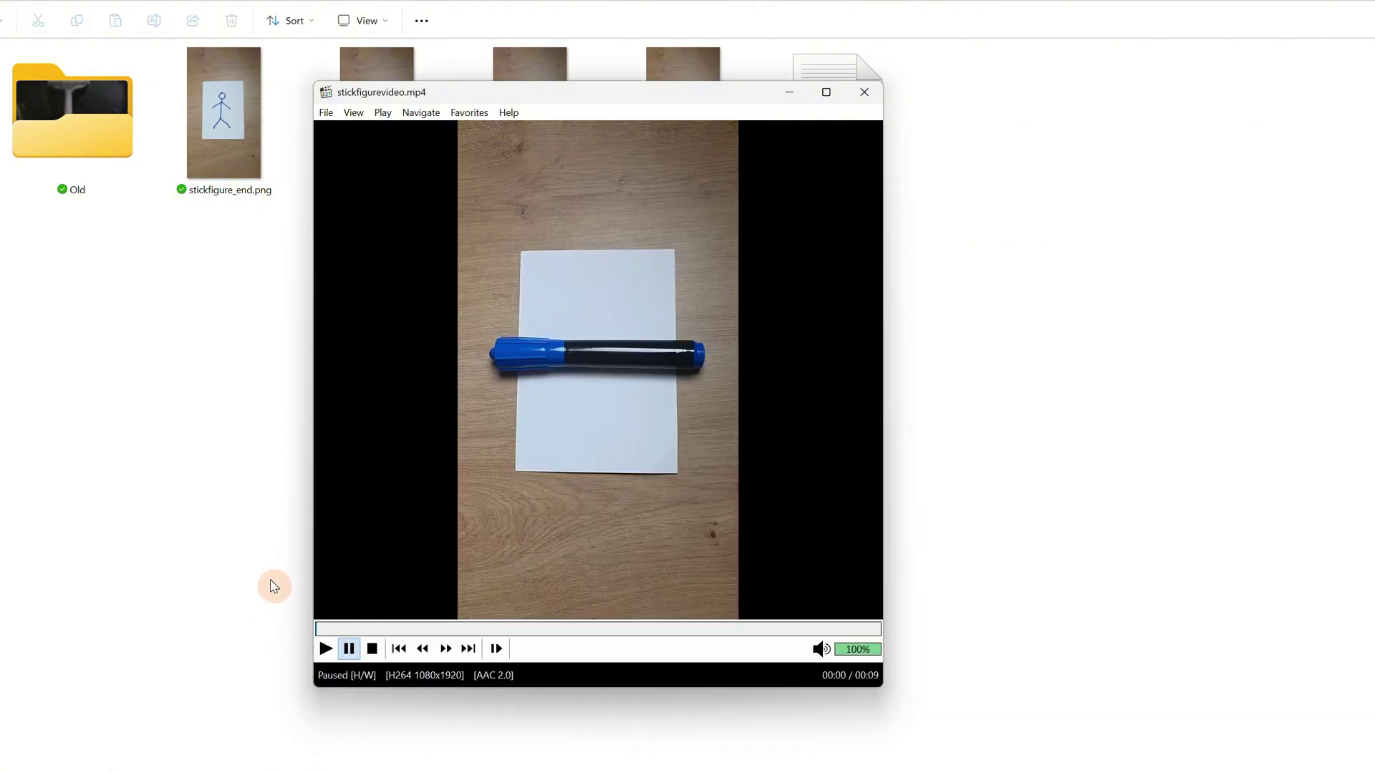
pyautogui.click(324, 113)
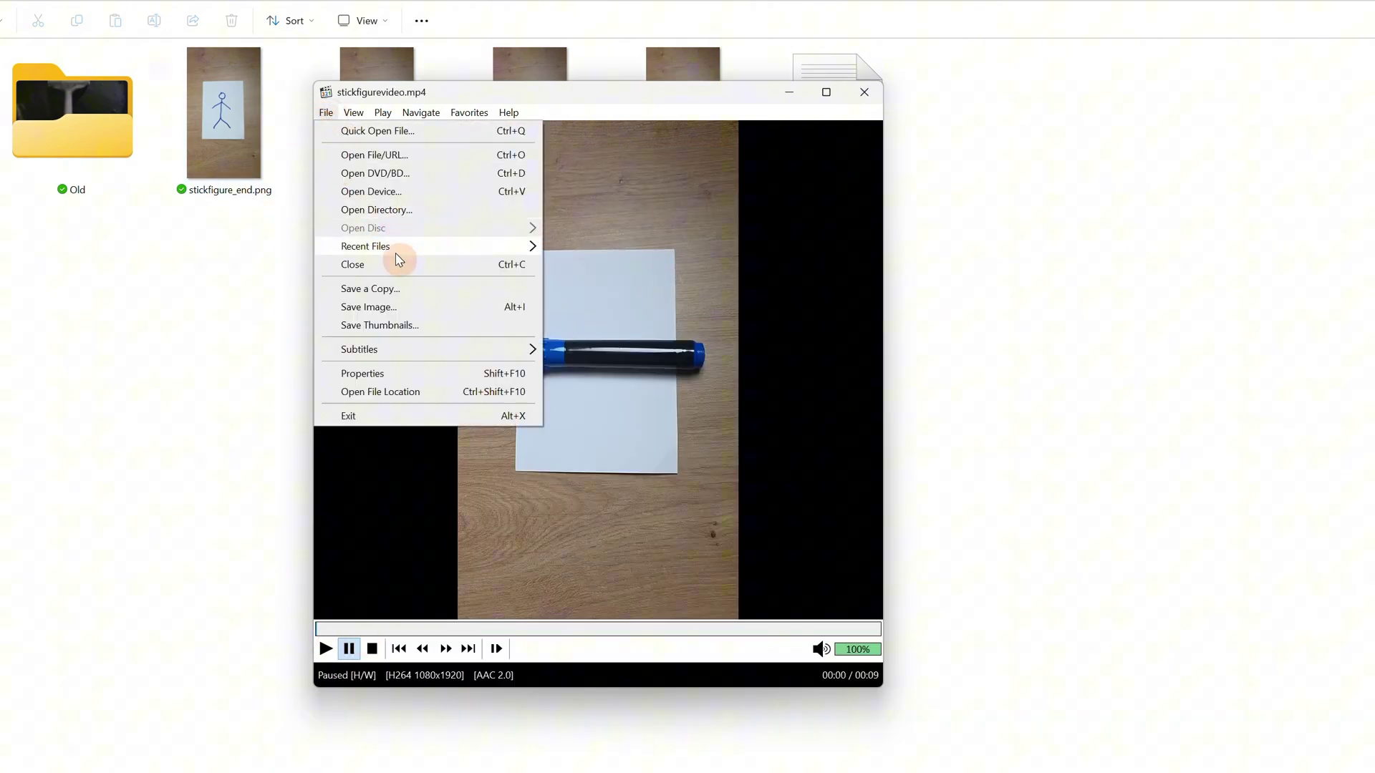
pyautogui.click(867, 92)
pyautogui.click(864, 92)
pyautogui.click(543, 136)
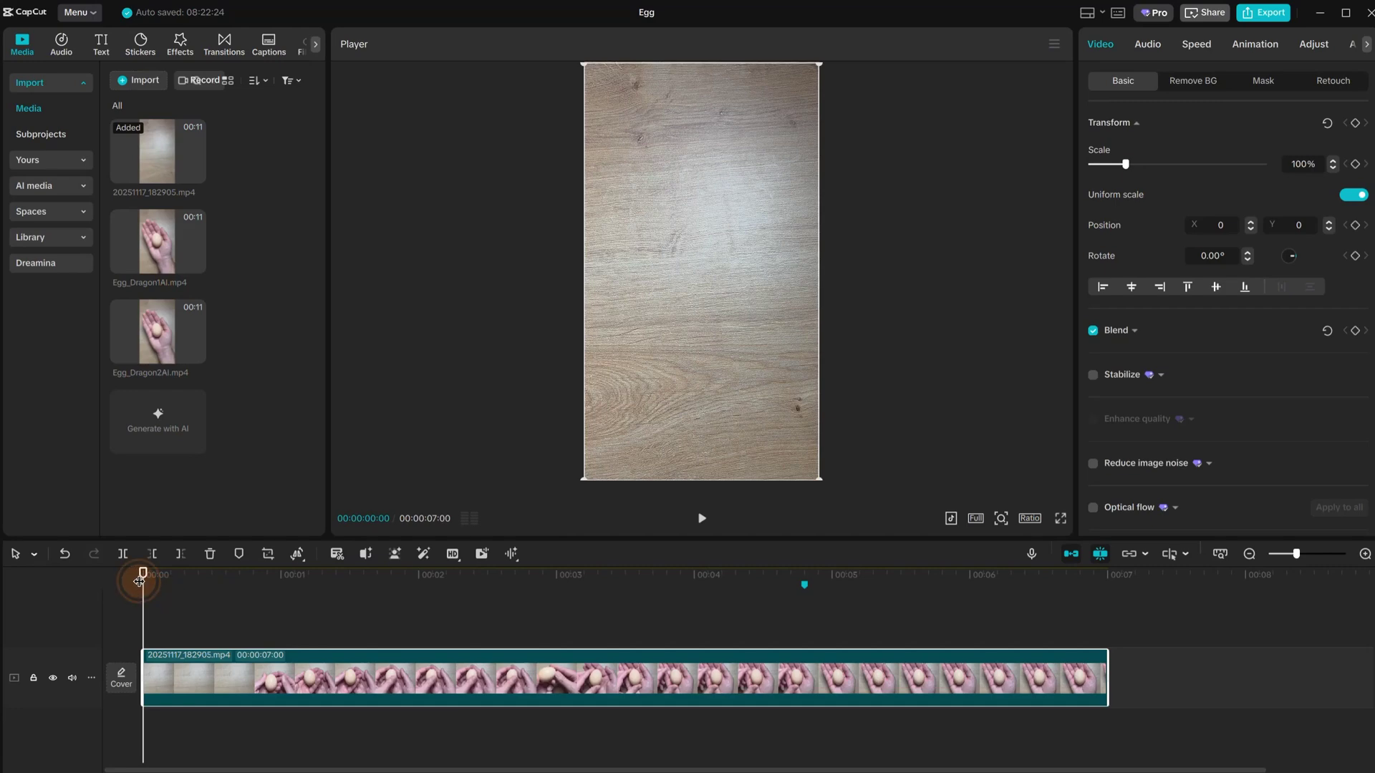
# Scrub through the hand-held egg clip to about the 2-second mark
pyautogui.moveTo(141, 580); pyautogui.dragTo(965, 589)
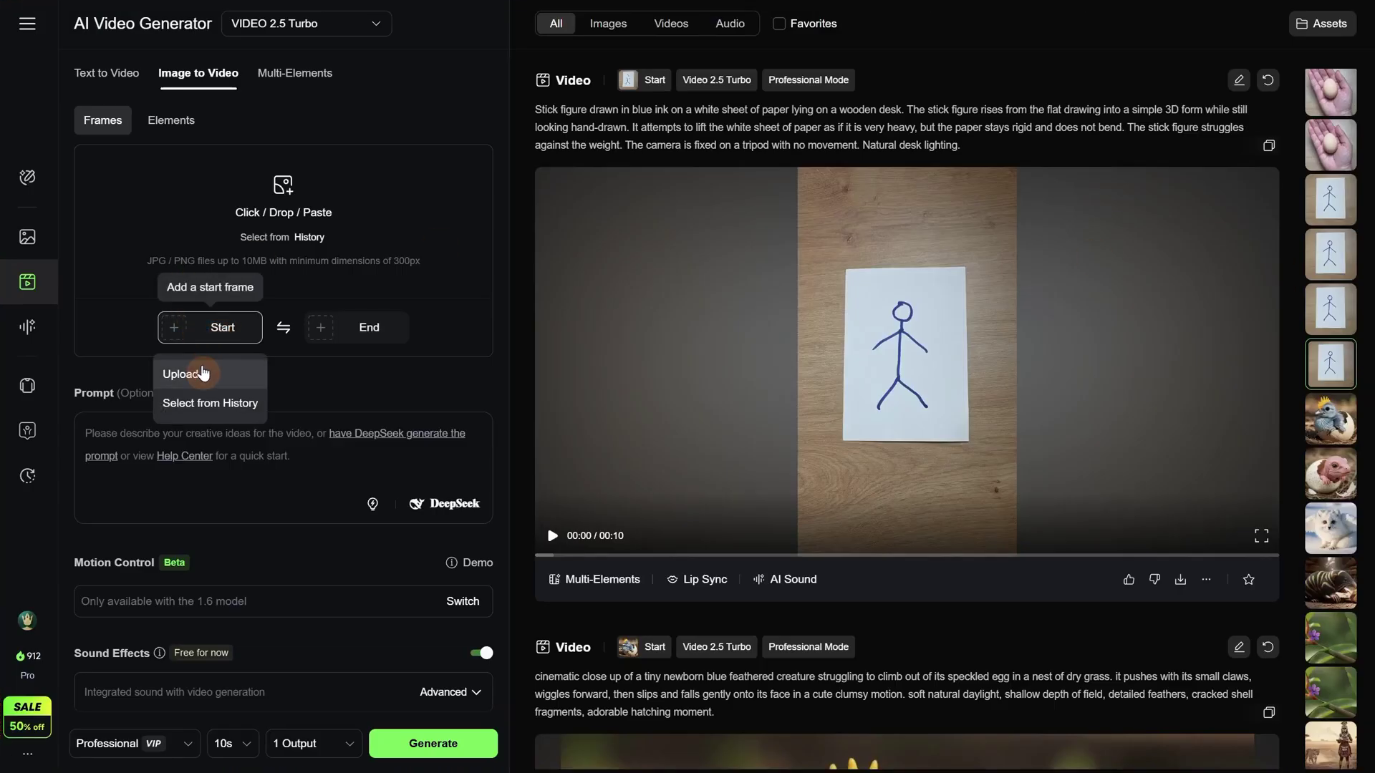
# Upload Egg_end.png as the start frame and paste the prepared dragon-hatching prompt
pyautogui.click(202, 372)
pyautogui.click(299, 78)
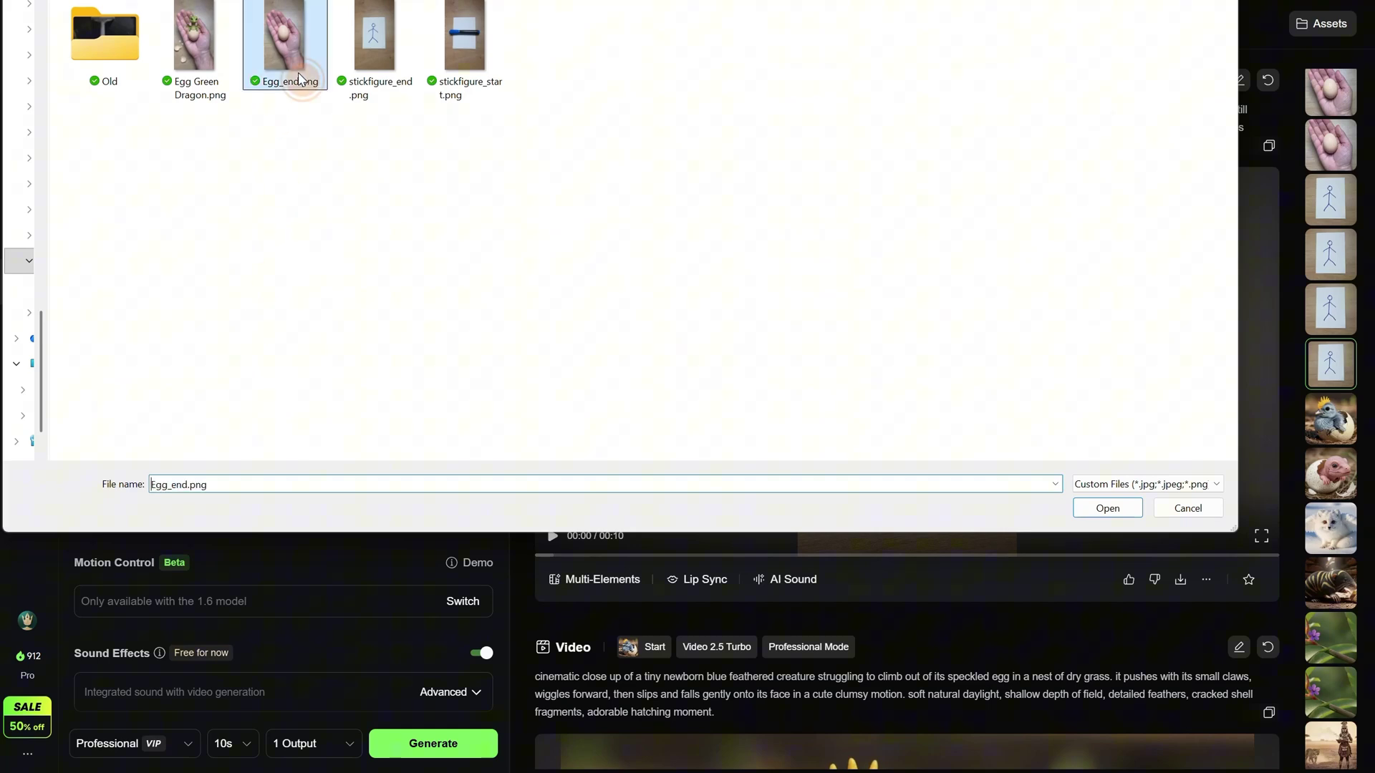
pyautogui.doubleClick(298, 71)
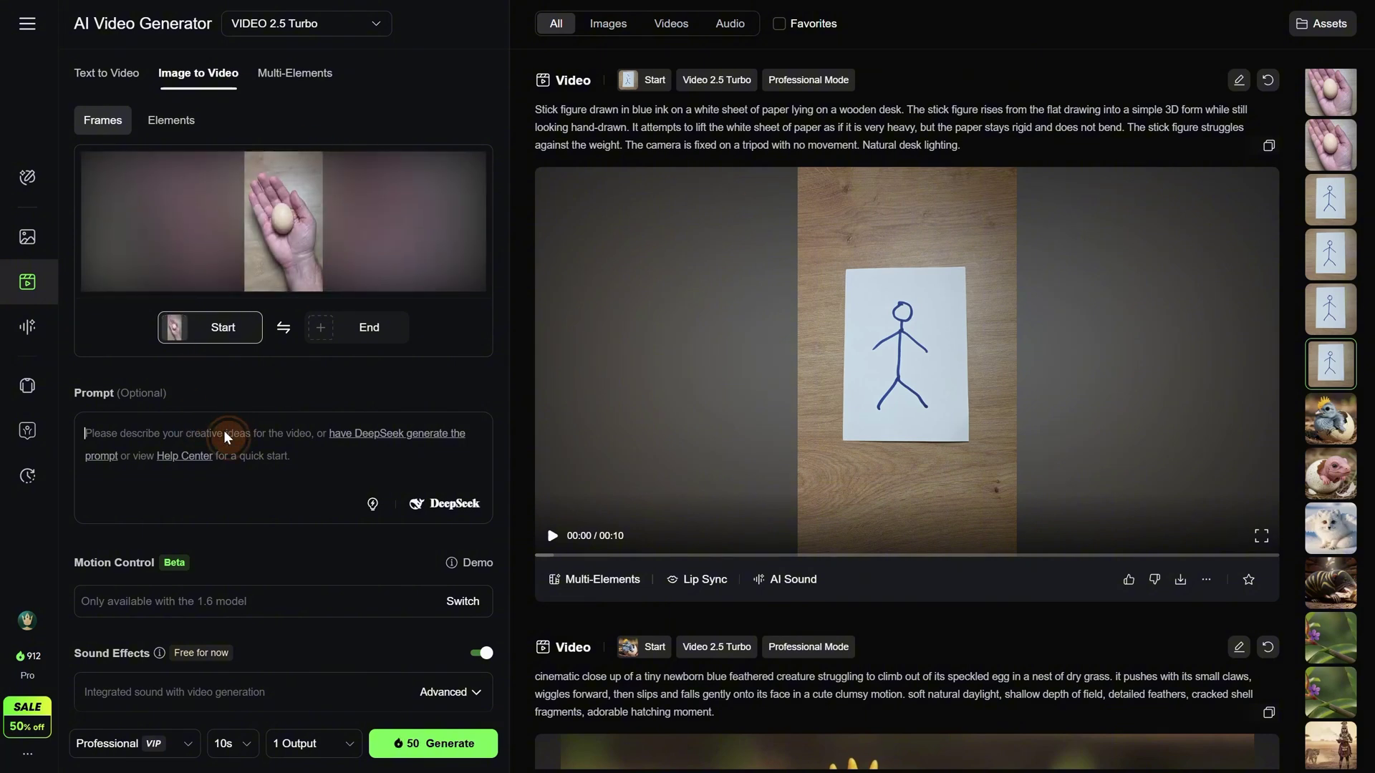
pyautogui.hotkey('ctrl', 'v')
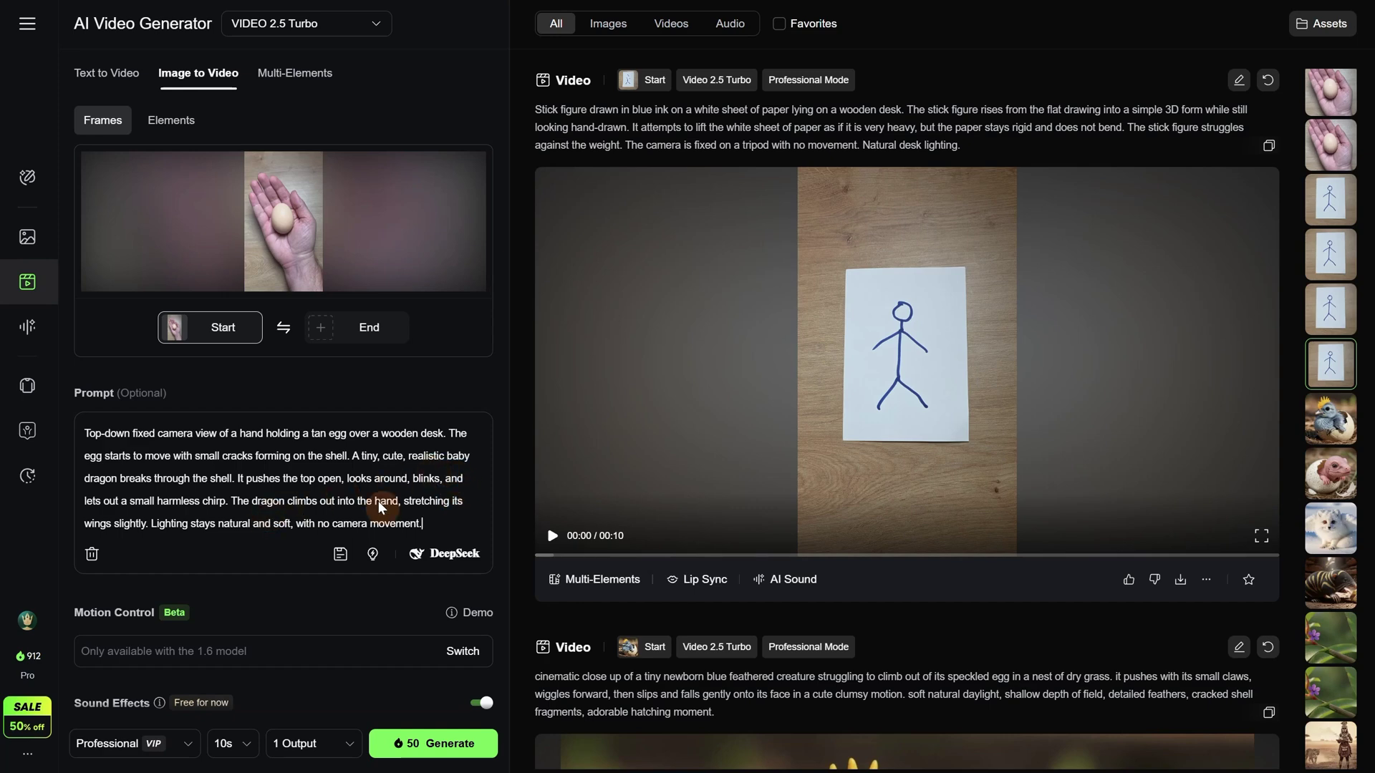
# Turn off sound effects, keep 10 seconds, generate the egg video and open its result
pyautogui.scroll(-1, 459, 442)
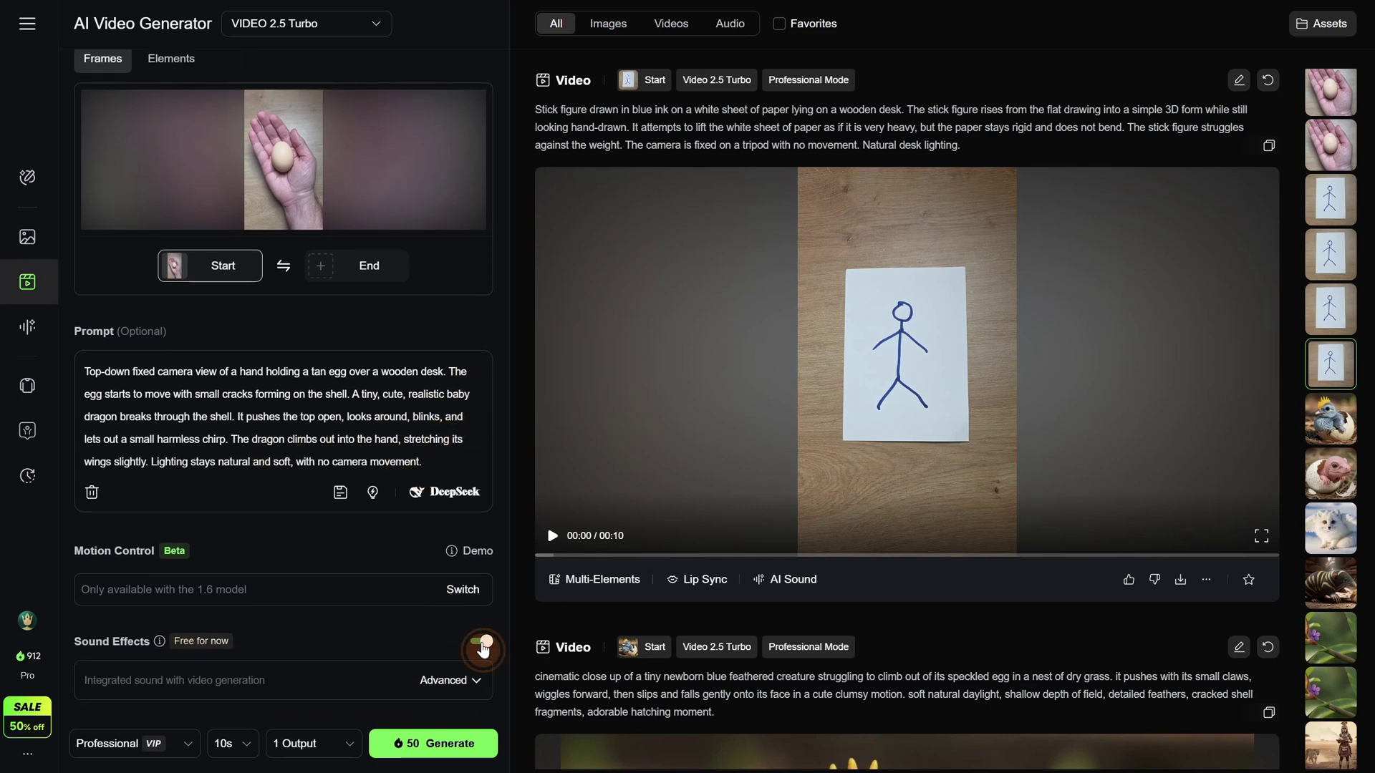
pyautogui.click(483, 648)
pyautogui.click(247, 753)
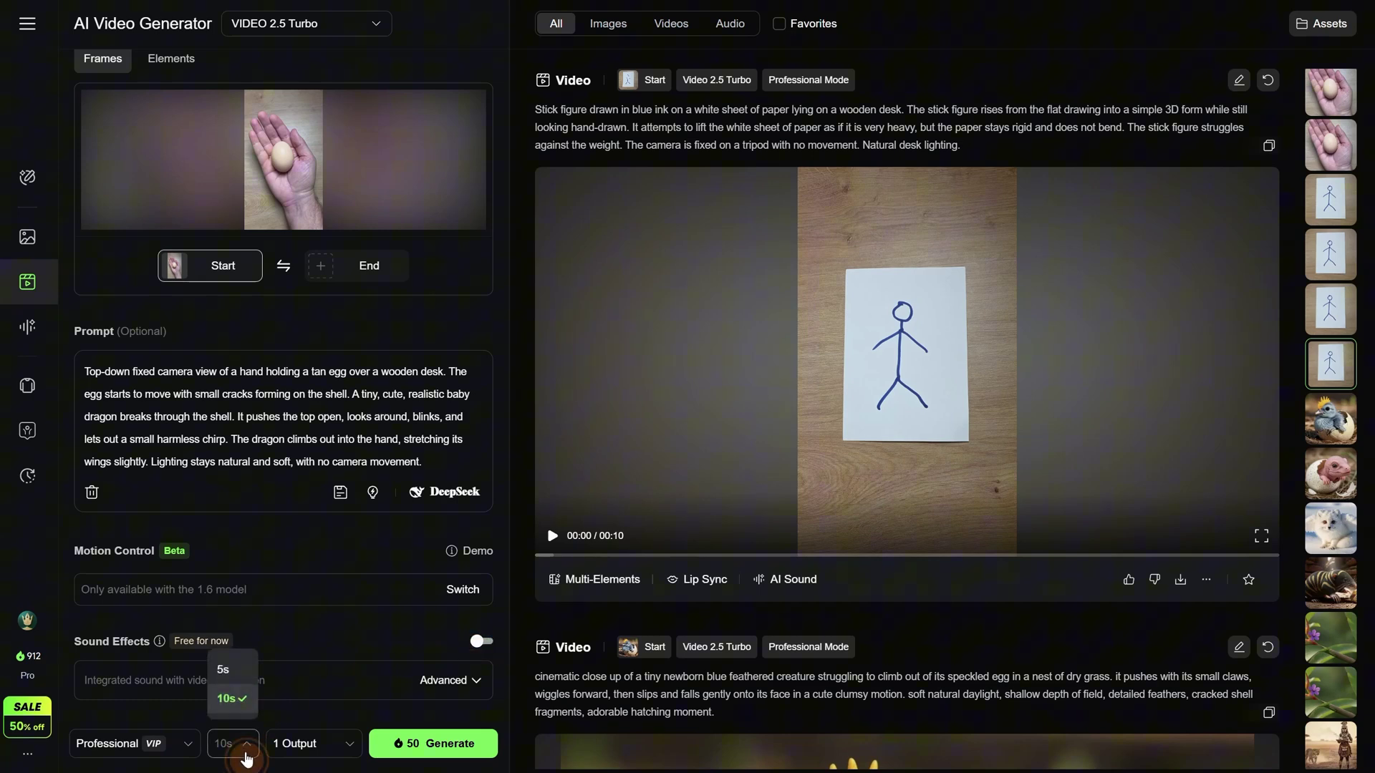
pyautogui.click(246, 754)
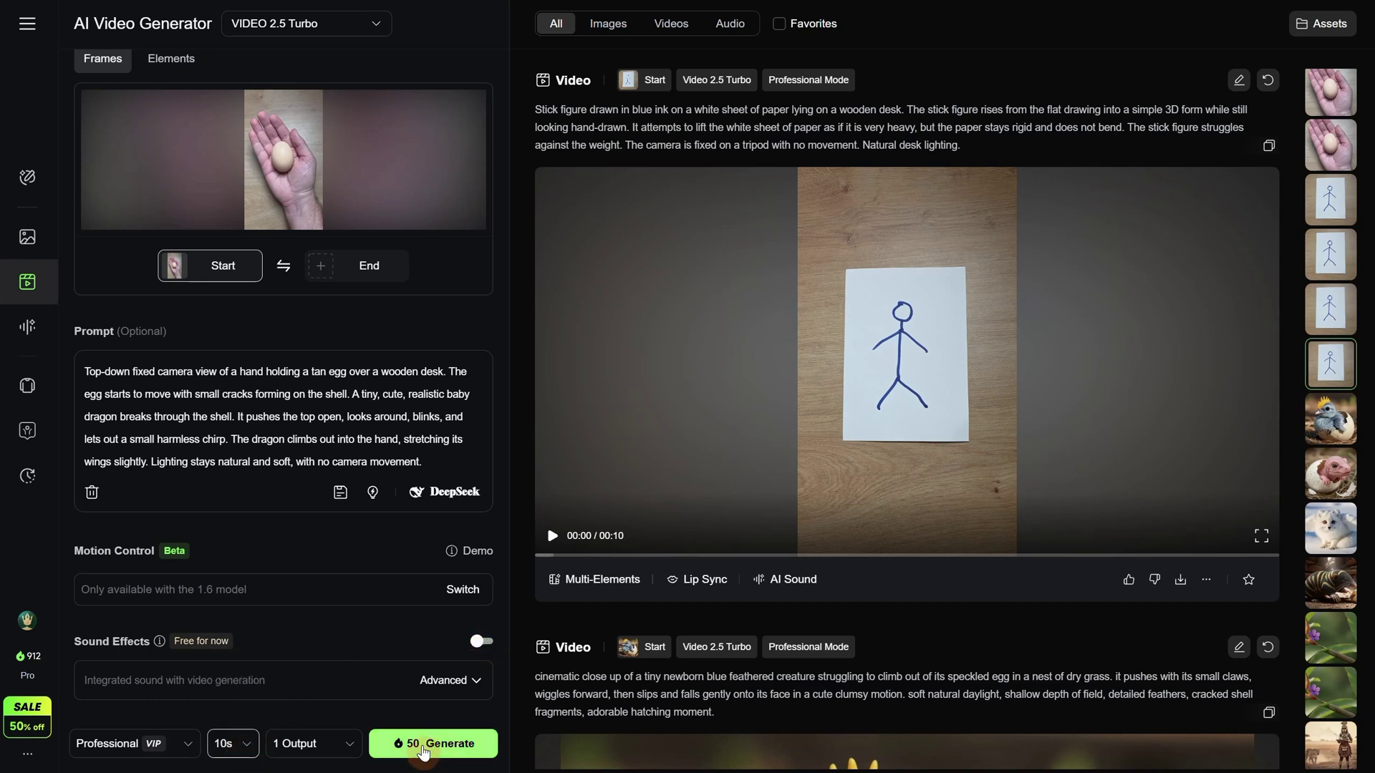
pyautogui.click(455, 752)
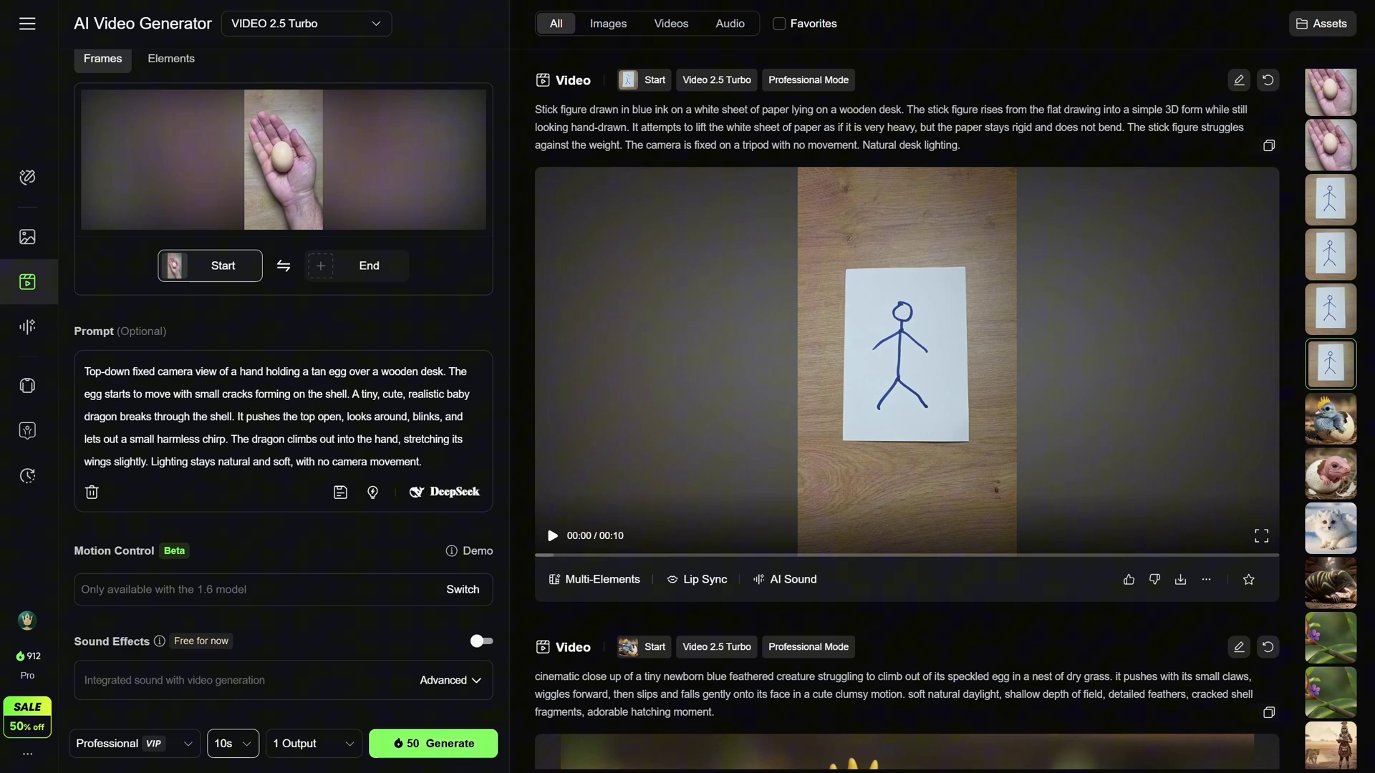
pyautogui.click(1331, 147)
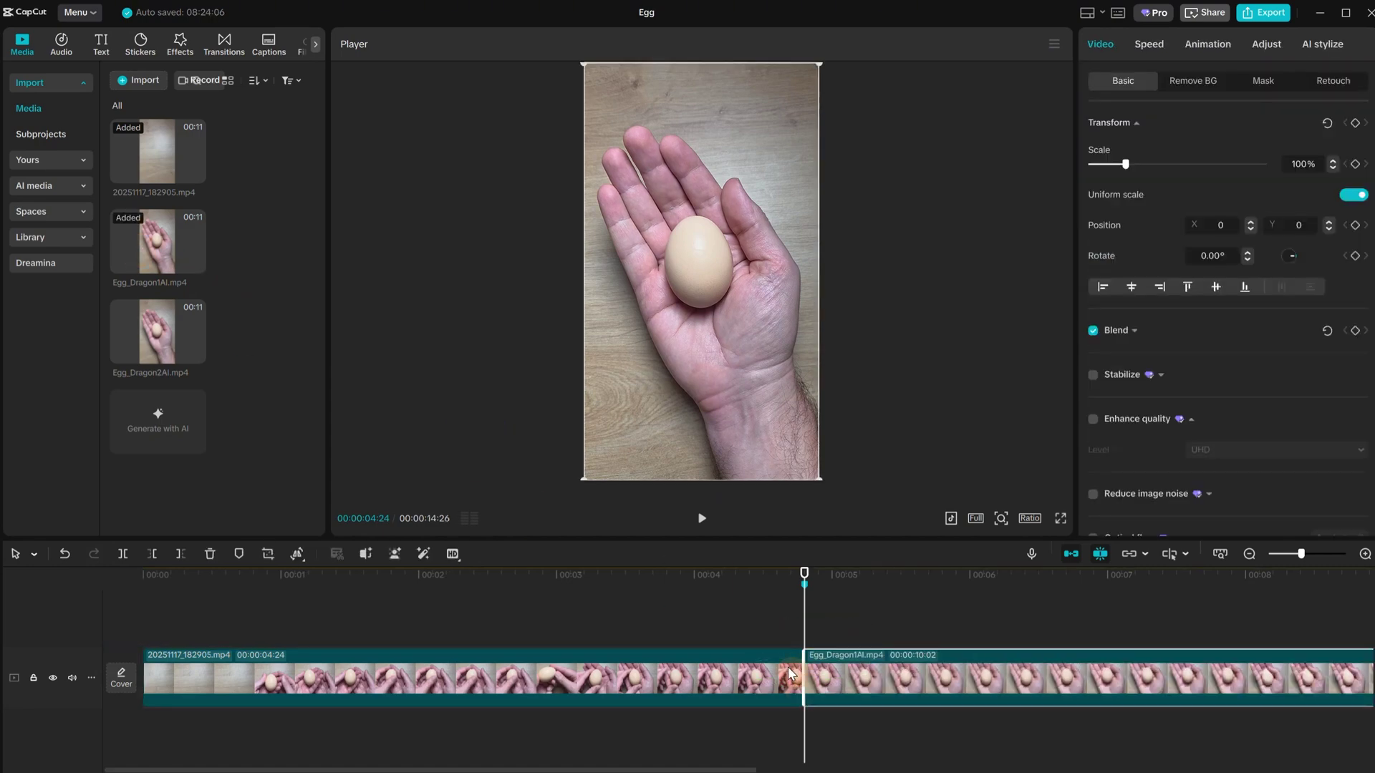
# Scrub and play across the join between the egg clip and Egg_Dragon1AI.mp4
pyautogui.click(745, 610)
pyautogui.moveTo(745, 610); pyautogui.dragTo(707, 610)
pyautogui.press('space')
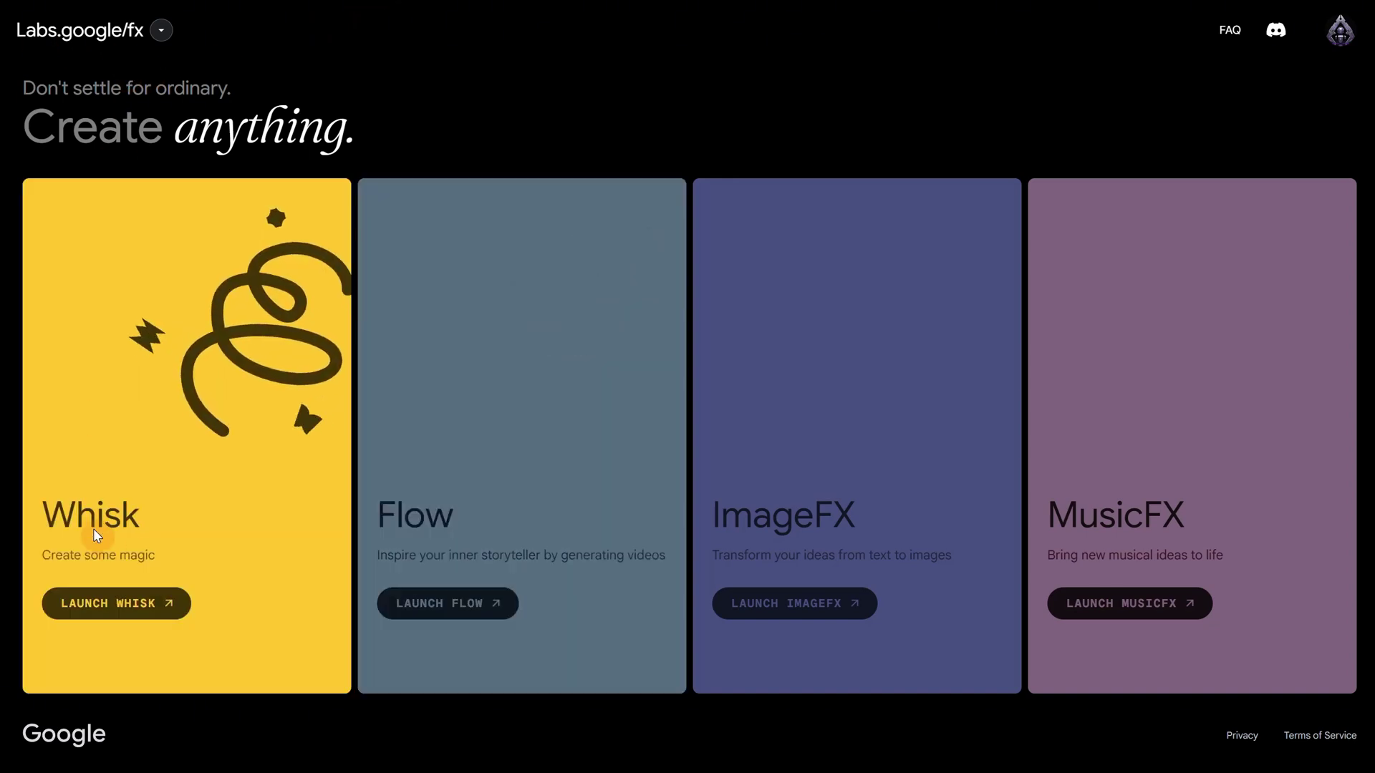
# Launch Google Whisk and upload Egg_end.png as the Subject reference image
pyautogui.click(117, 604)
pyautogui.click(668, 233)
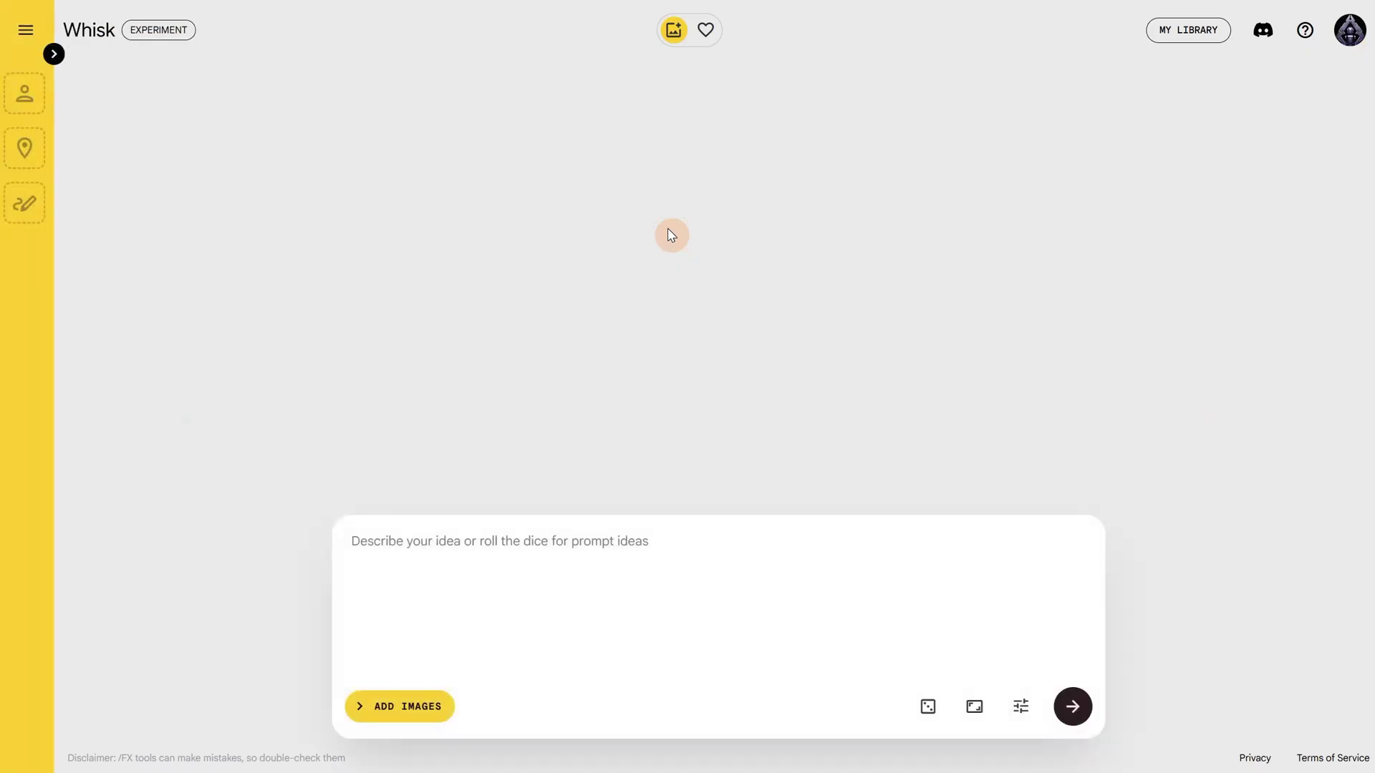
pyautogui.click(55, 55)
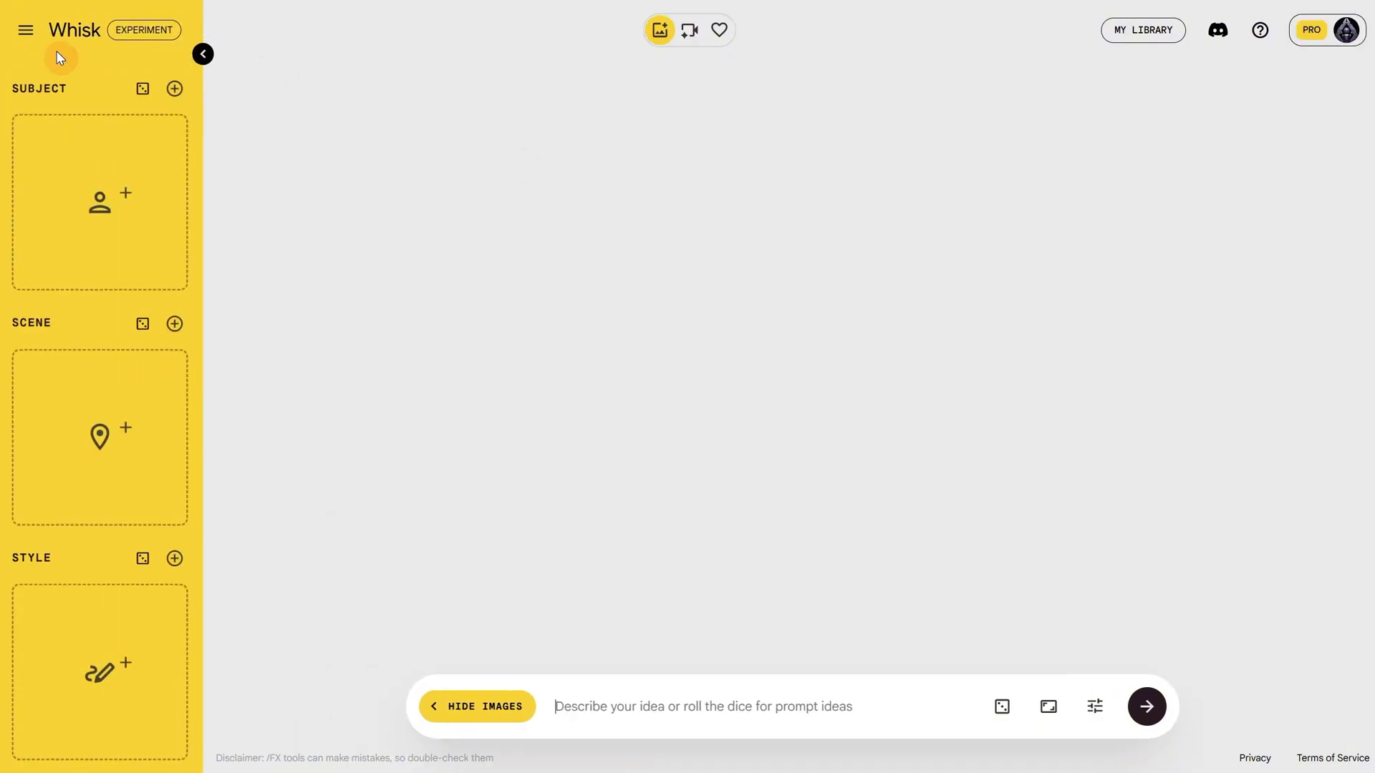
pyautogui.moveTo(135, 204)
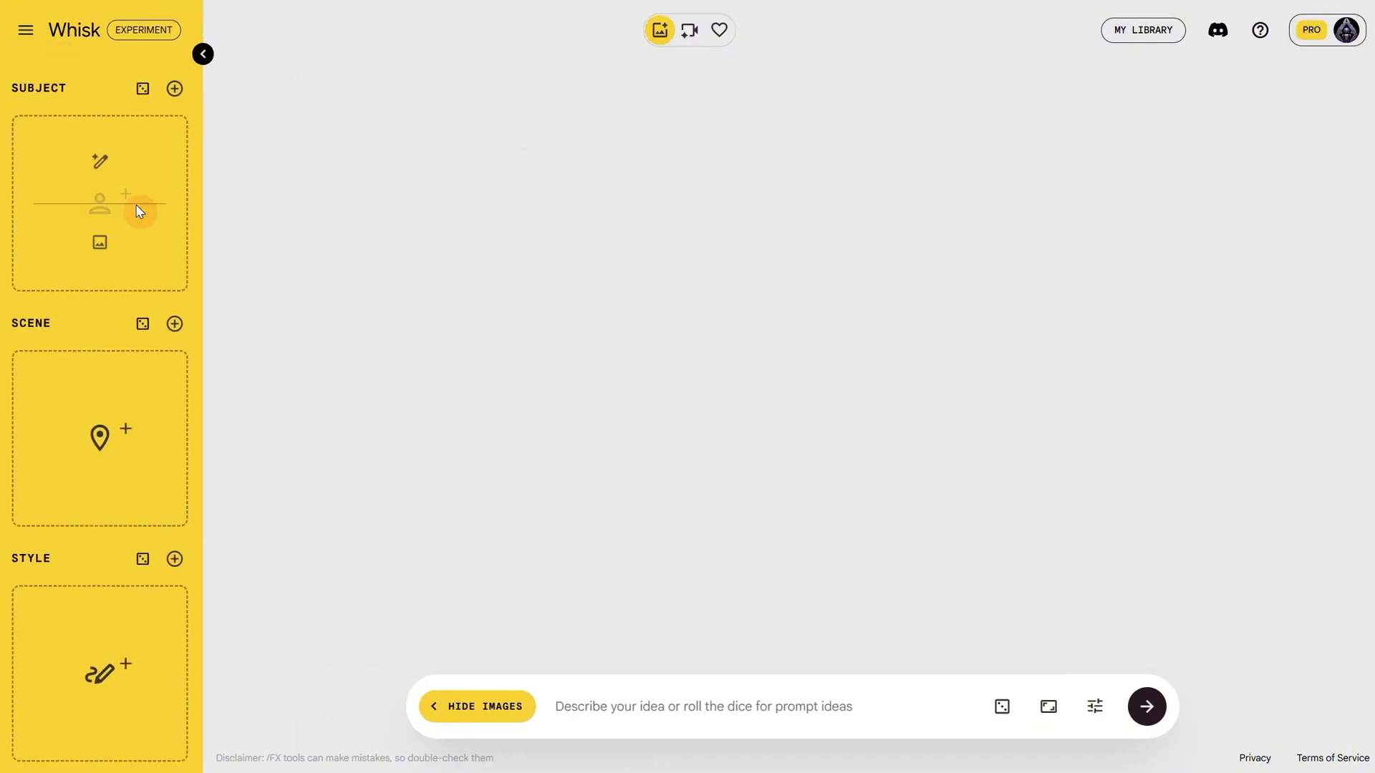
pyautogui.click(101, 245)
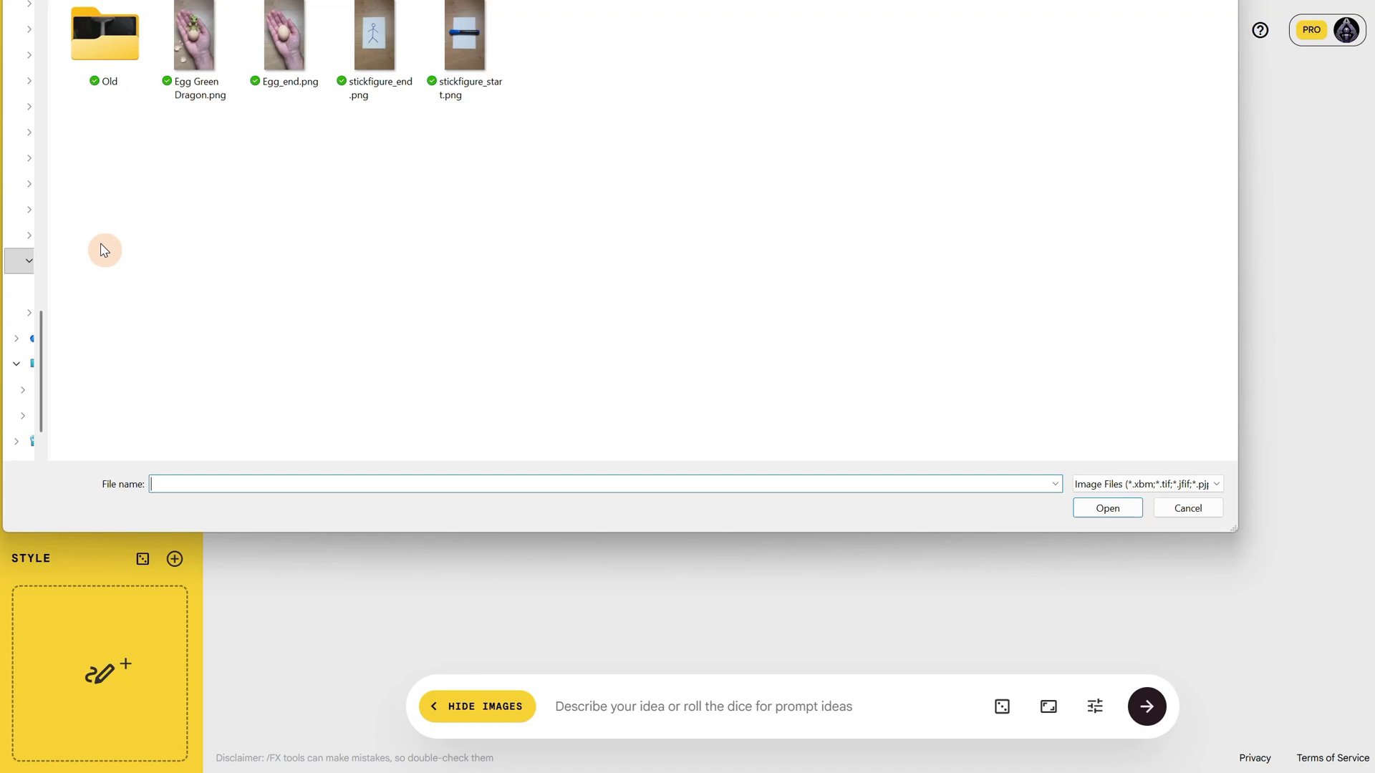
pyautogui.click(285, 53)
pyautogui.doubleClick(285, 53)
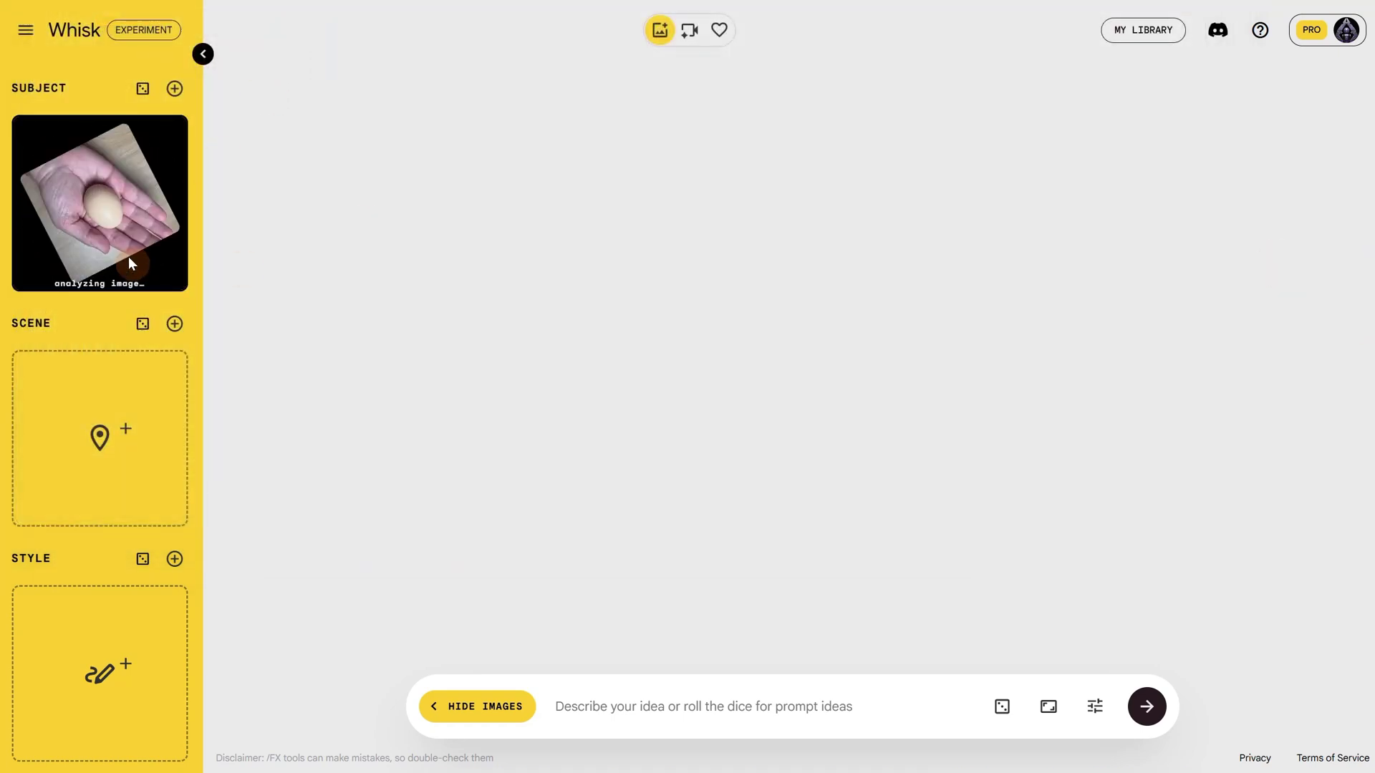
# Set the Whisk image aspect ratio to Portrait 9:16
pyautogui.click(1096, 709)
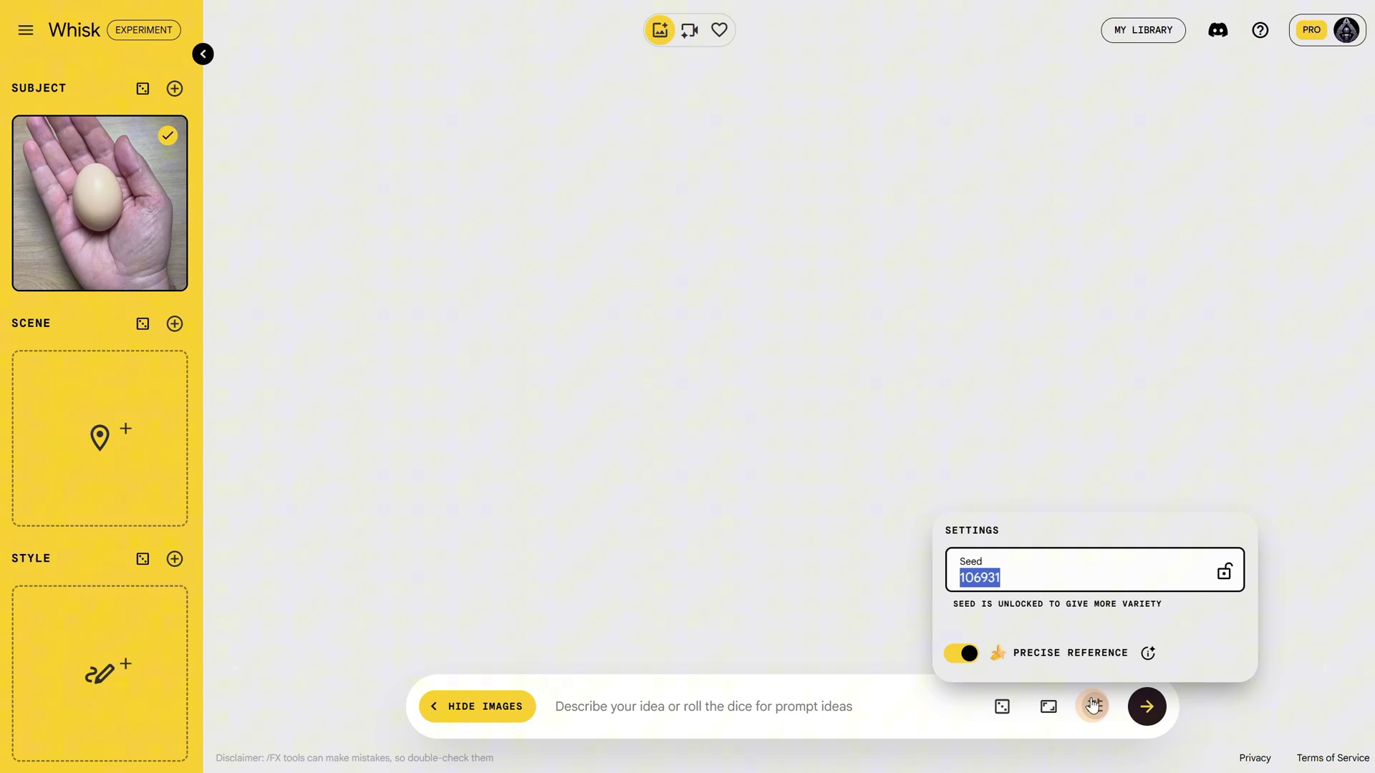
pyautogui.click(1094, 708)
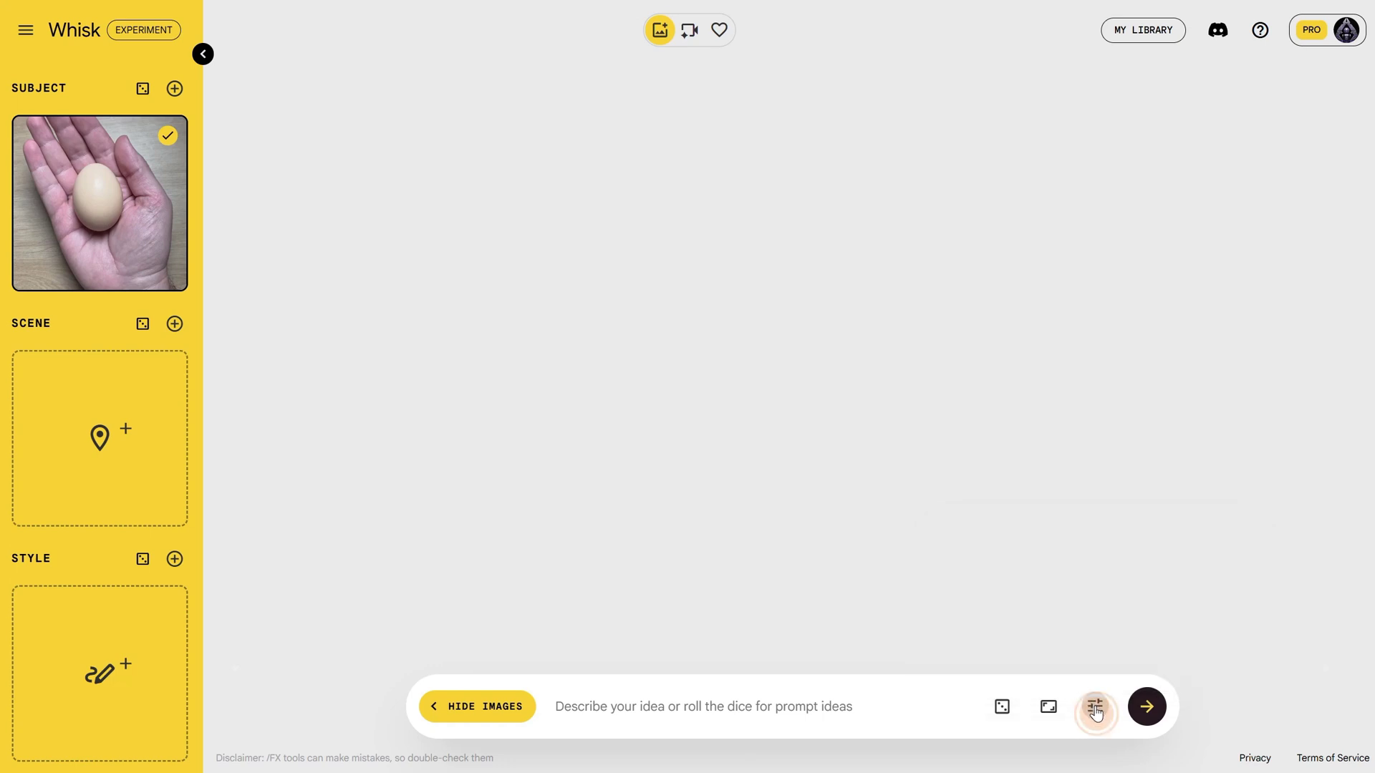
pyautogui.click(1048, 708)
pyautogui.click(1047, 637)
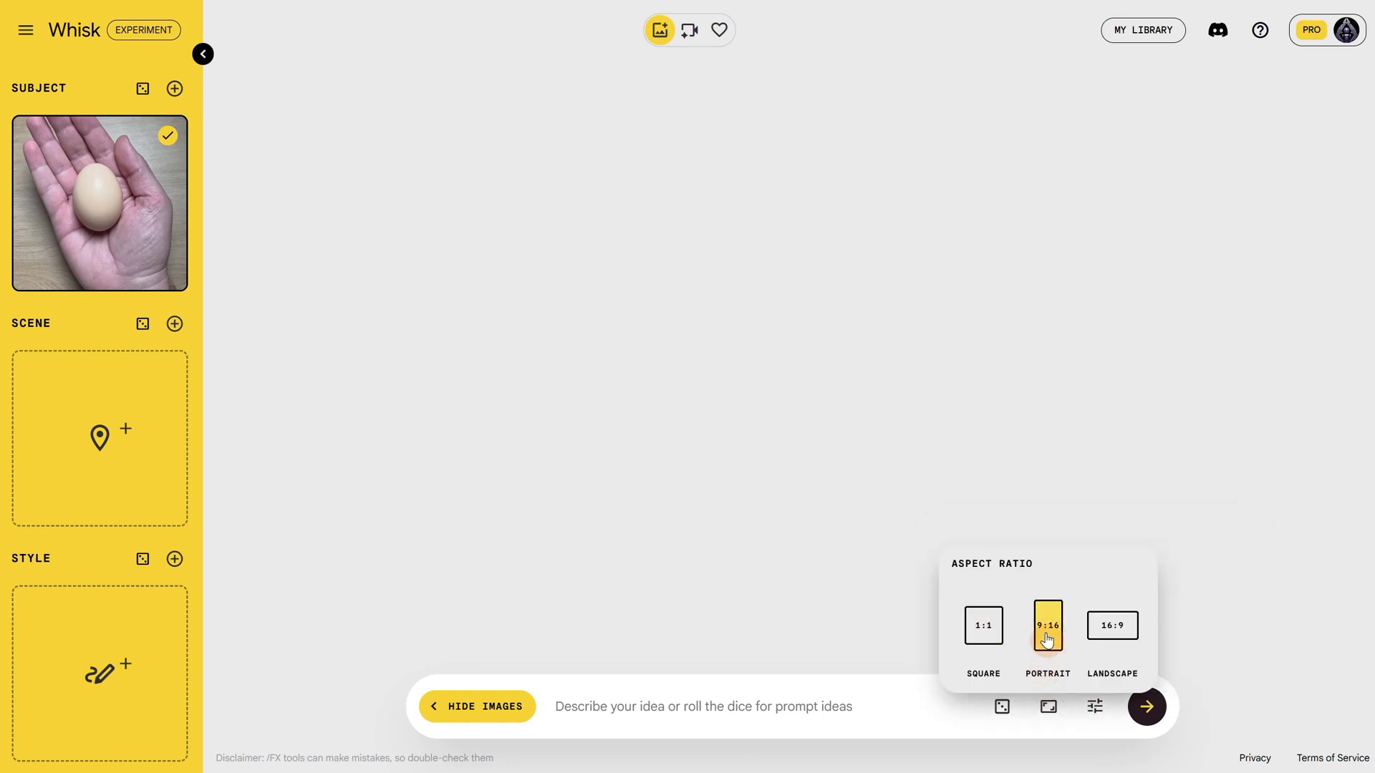
pyautogui.click(1056, 716)
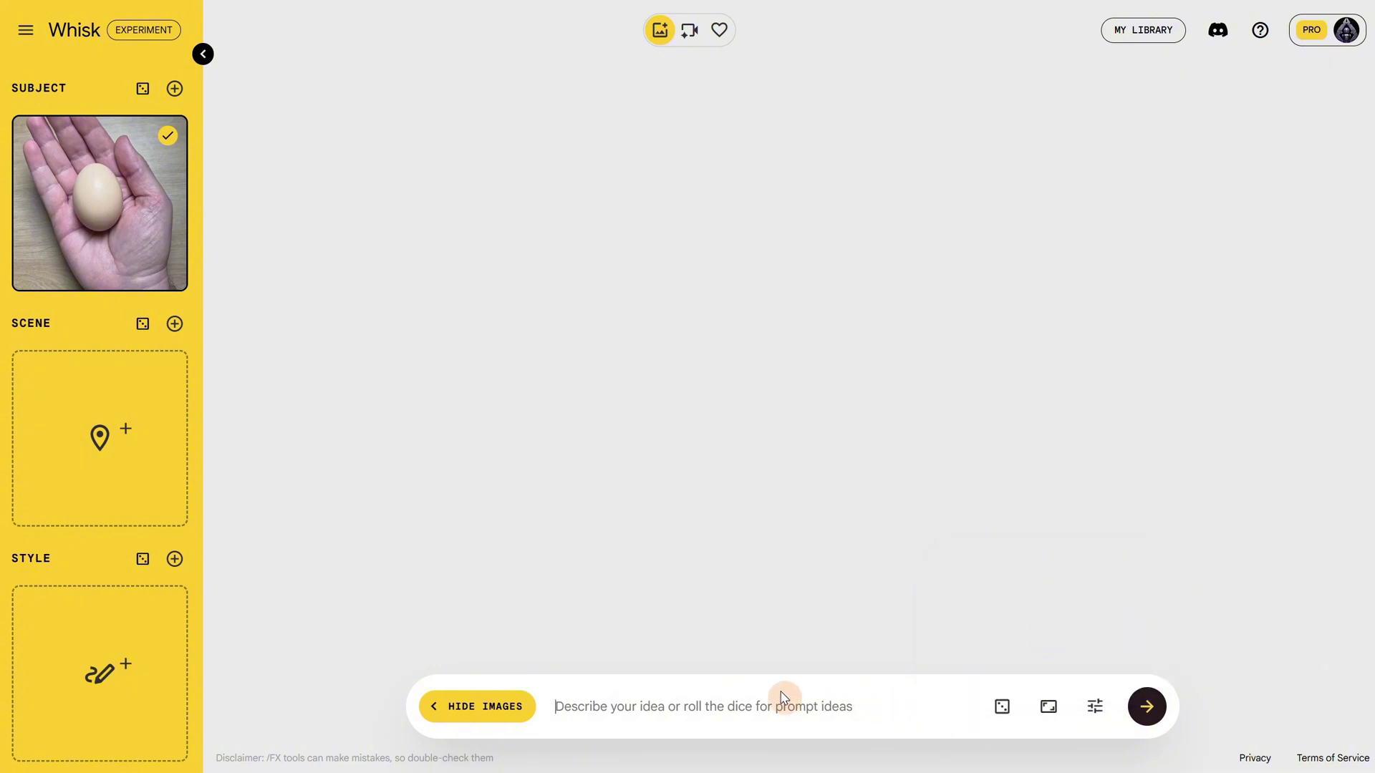
# Paste the green dragon hatching prompt and generate images
pyautogui.click(698, 703)
pyautogui.write('make a cute realistic green dragon come out from egg')
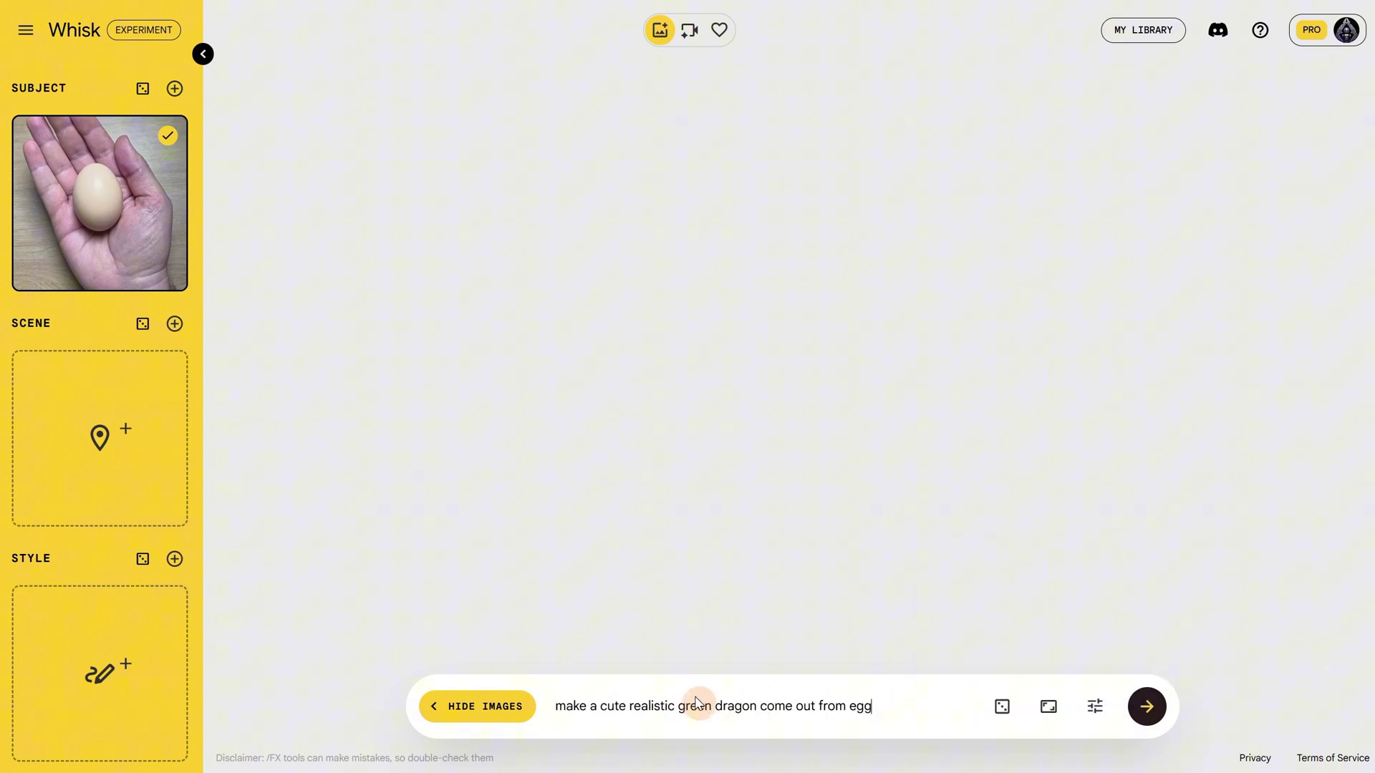
pyautogui.click(1146, 709)
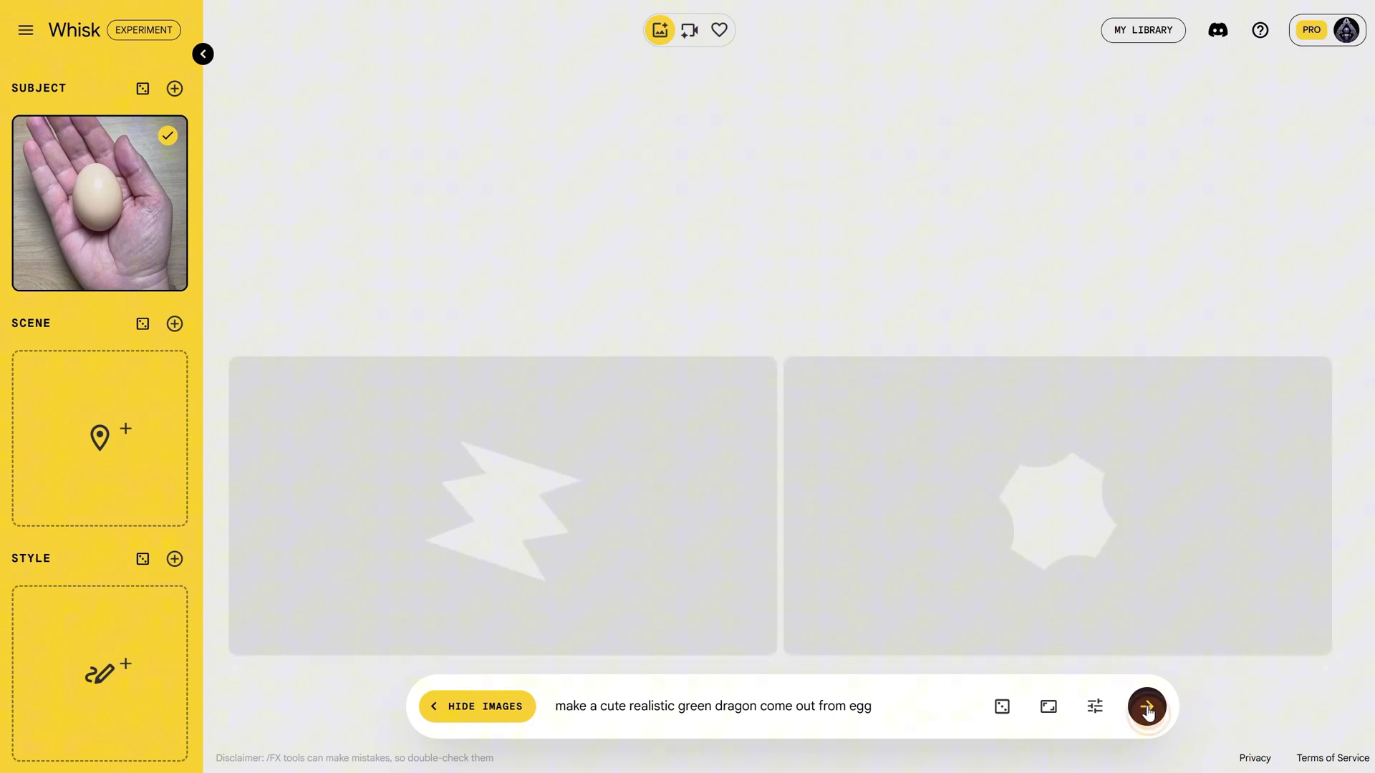
pyautogui.click(1147, 708)
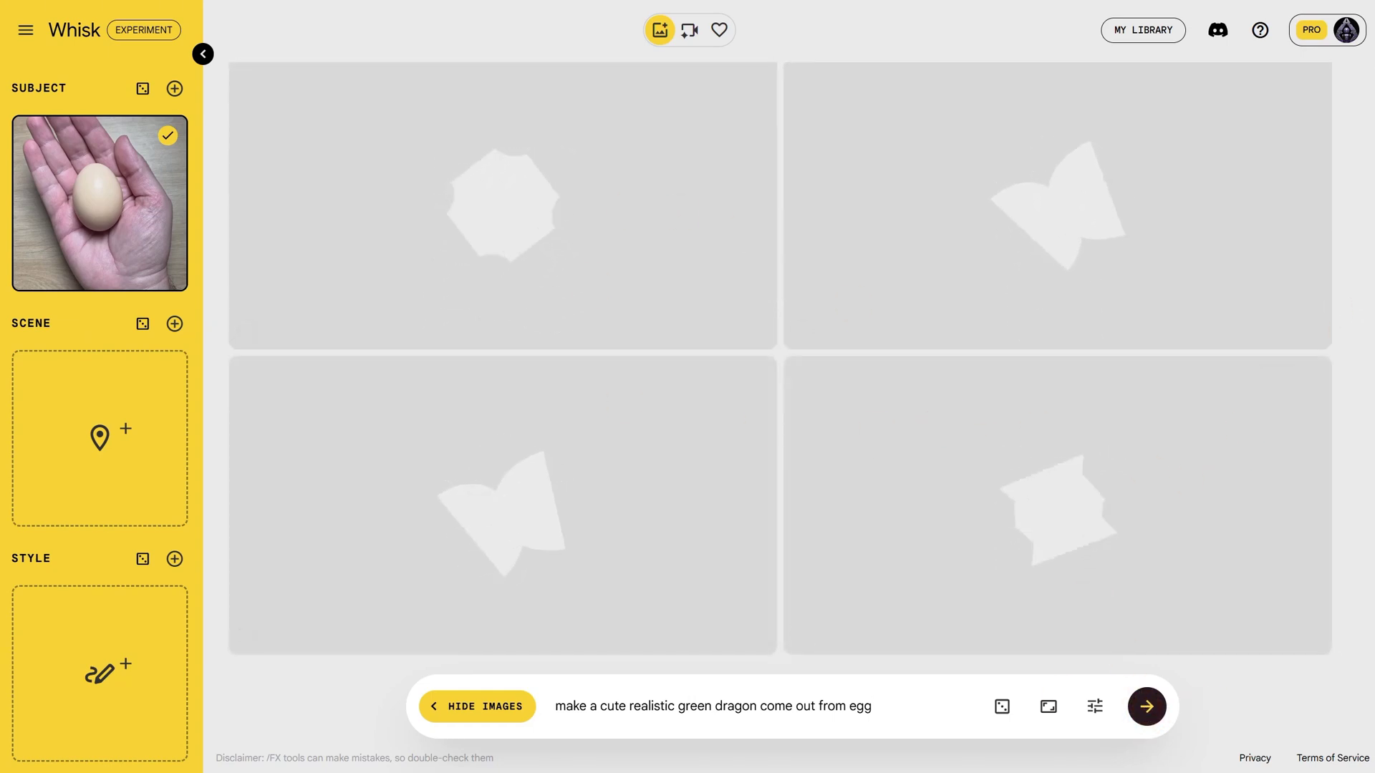
# Change 'green' to 'red' in the prompt and regenerate the images
pyautogui.moveTo(712, 707); pyautogui.dragTo(679, 706)
pyautogui.write('red')
pyautogui.click(1146, 706)
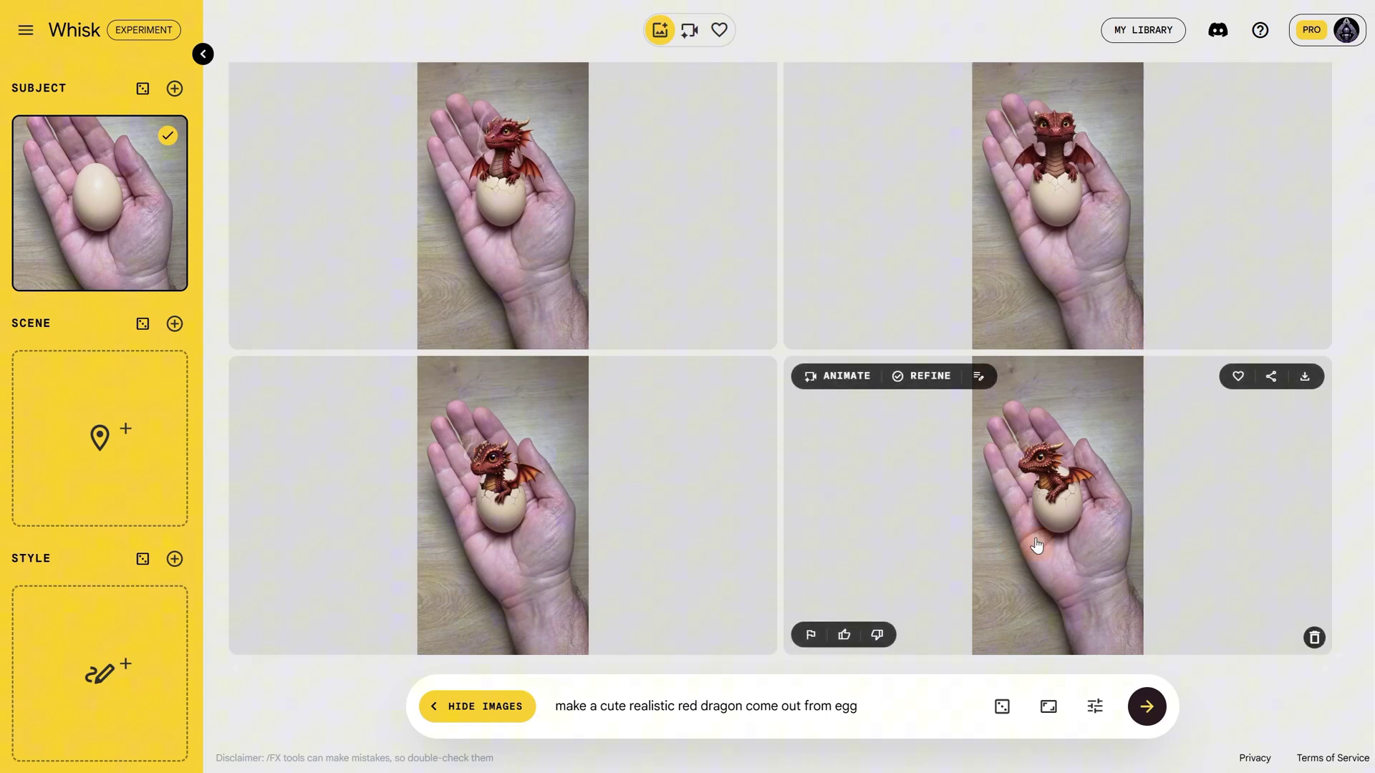
# Open the refine view on the green baby dragon hatchling image
pyautogui.click(527, 232)
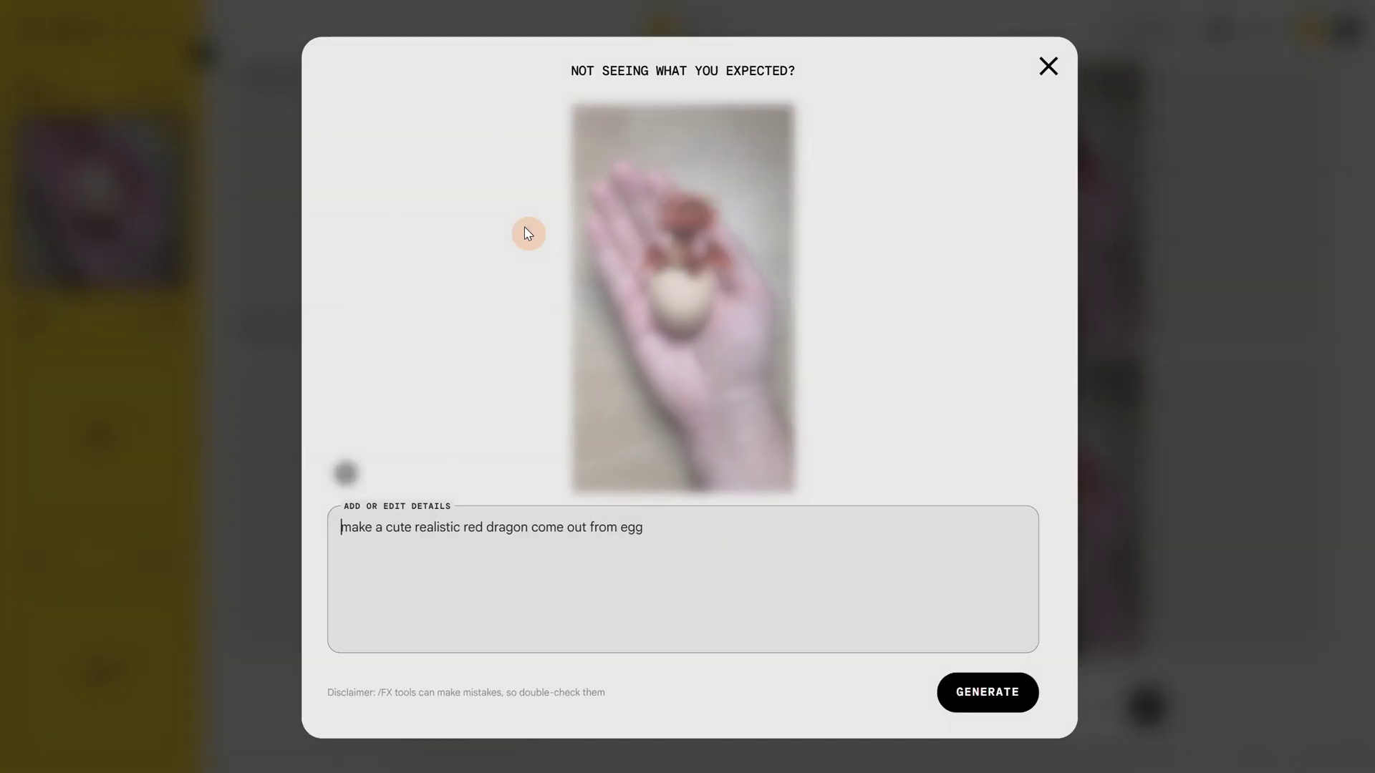
pyautogui.click(1244, 563)
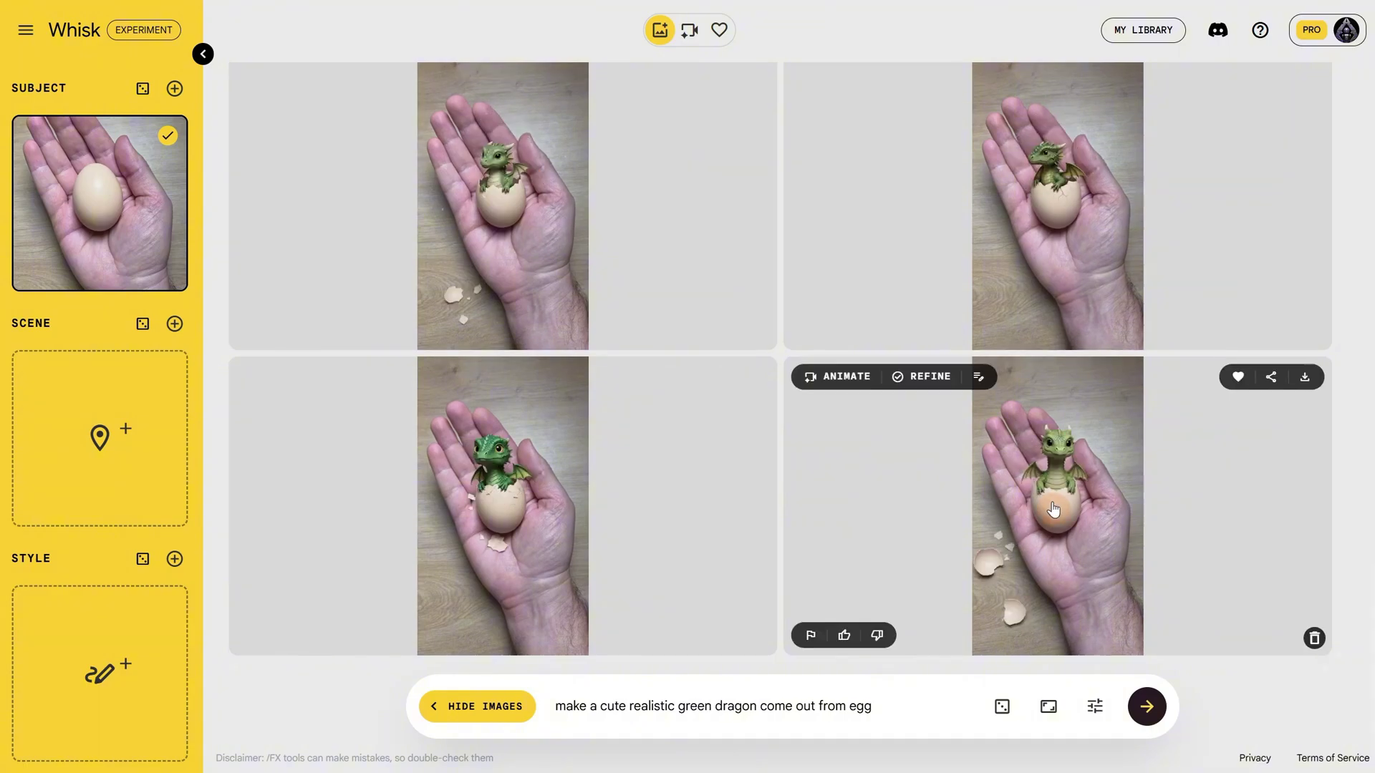
pyautogui.click(930, 375)
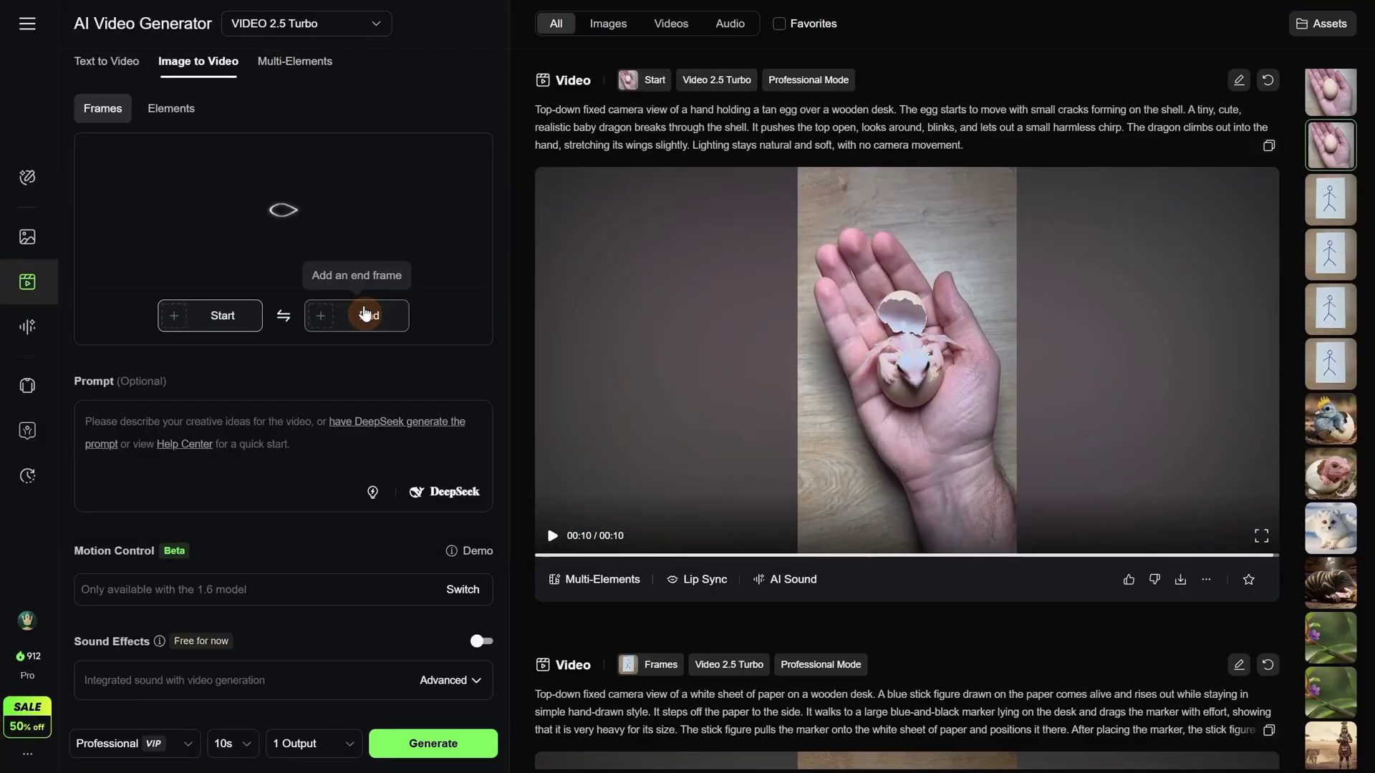
# Upload the green dragon image as Kling's end frame
pyautogui.moveTo(363, 314)
pyautogui.click(361, 362)
pyautogui.doubleClick(203, 40)
# Paste the green dragon video prompt, generate, and add Egg_Dragon2AI.mp4 after the CapCut egg clip
pyautogui.hotkey('ctrl', 'v')
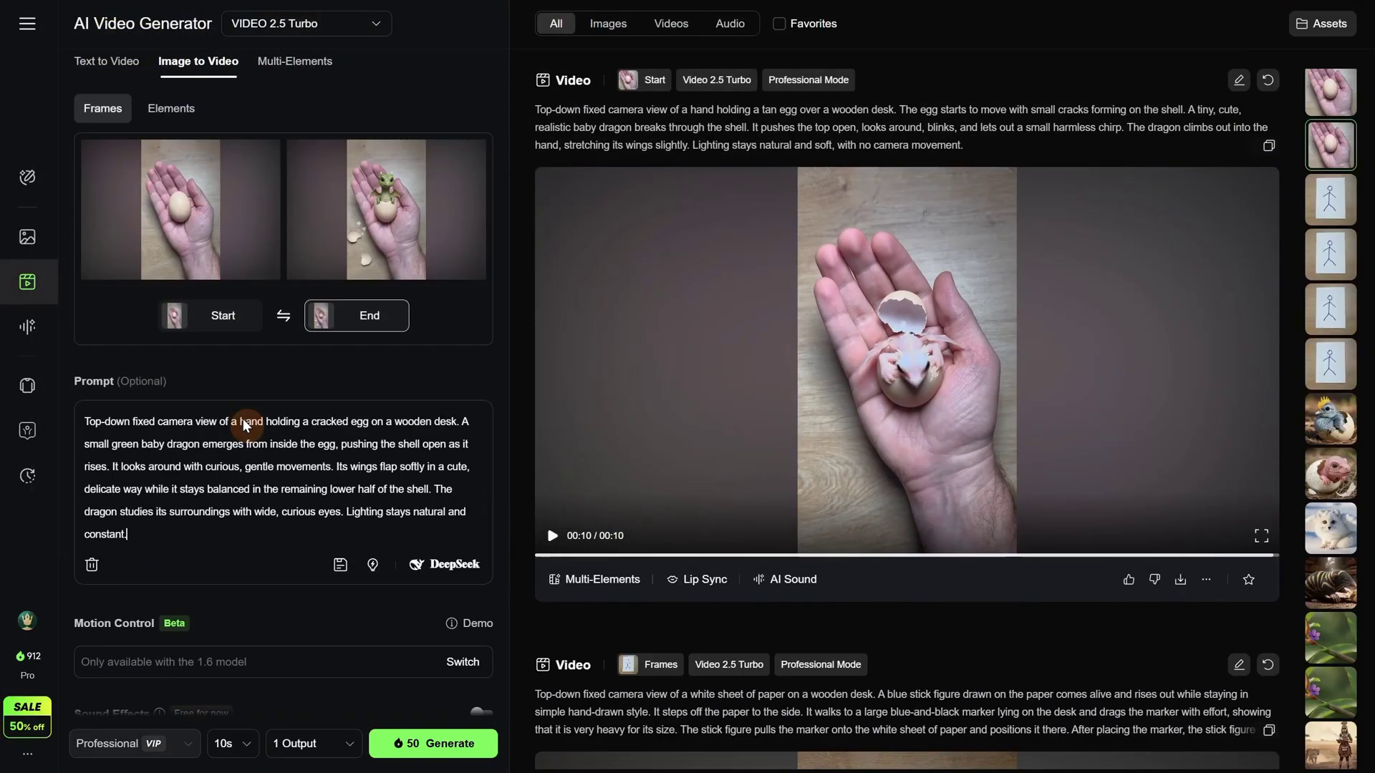
pyautogui.scroll(-1, 430, 645)
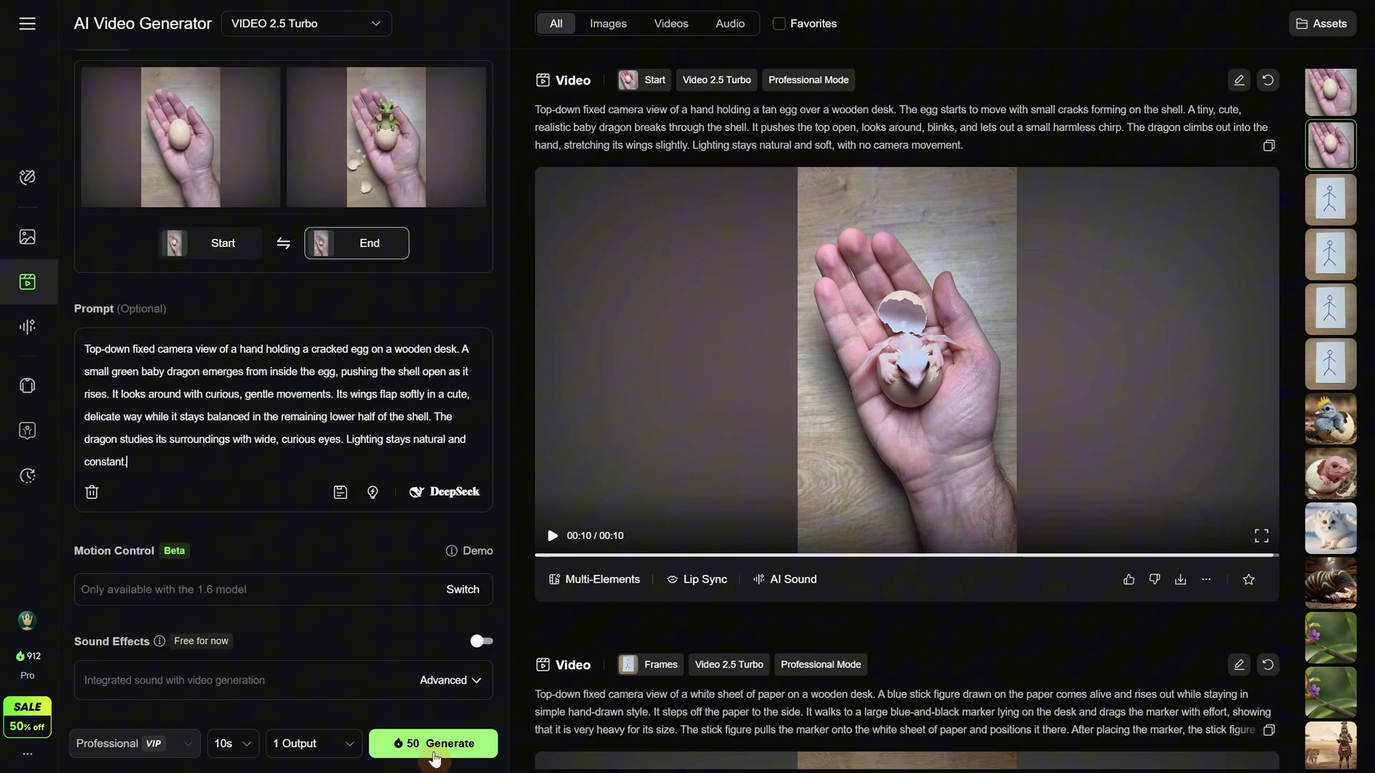
pyautogui.click(434, 753)
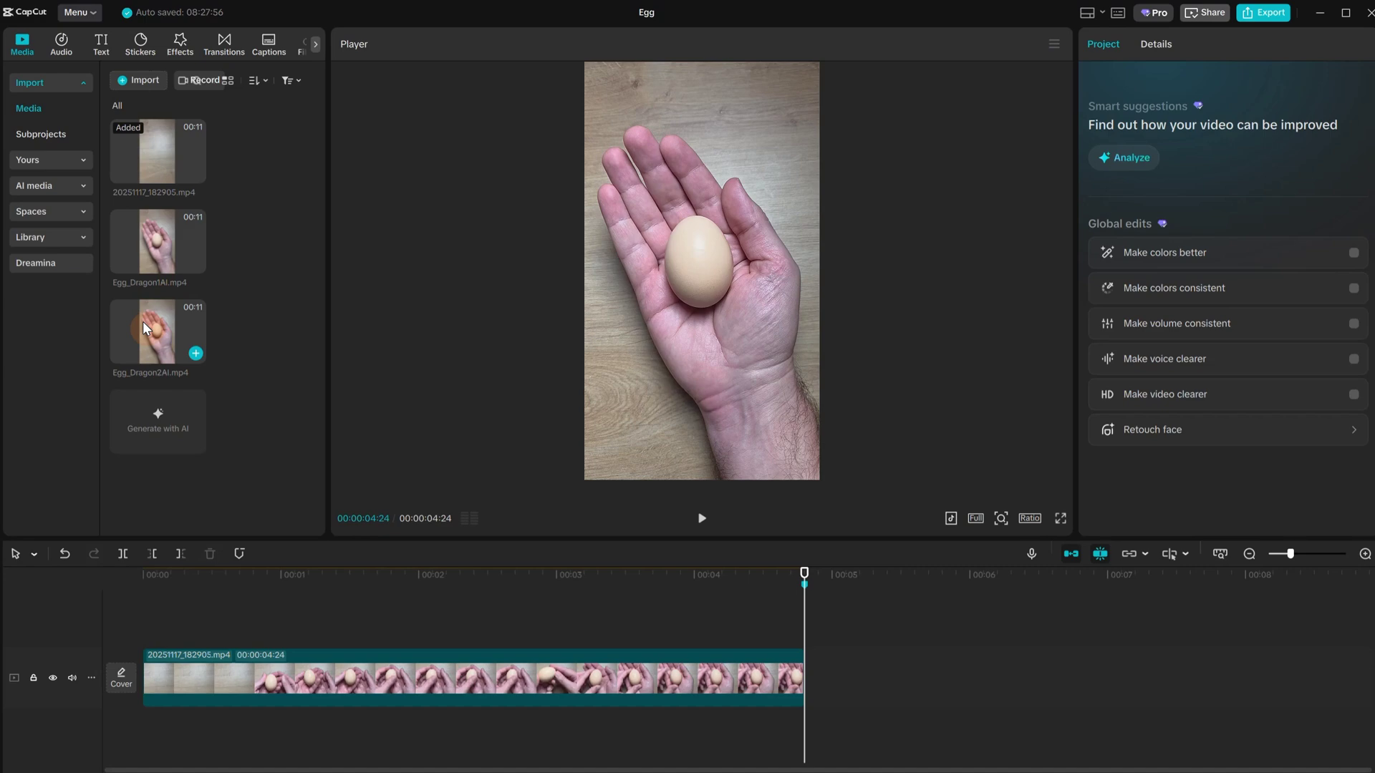
pyautogui.moveTo(154, 333); pyautogui.dragTo(814, 695)
# Preview the join from the egg clip into Egg_Dragon2AI.mp4
pyautogui.click(738, 595)
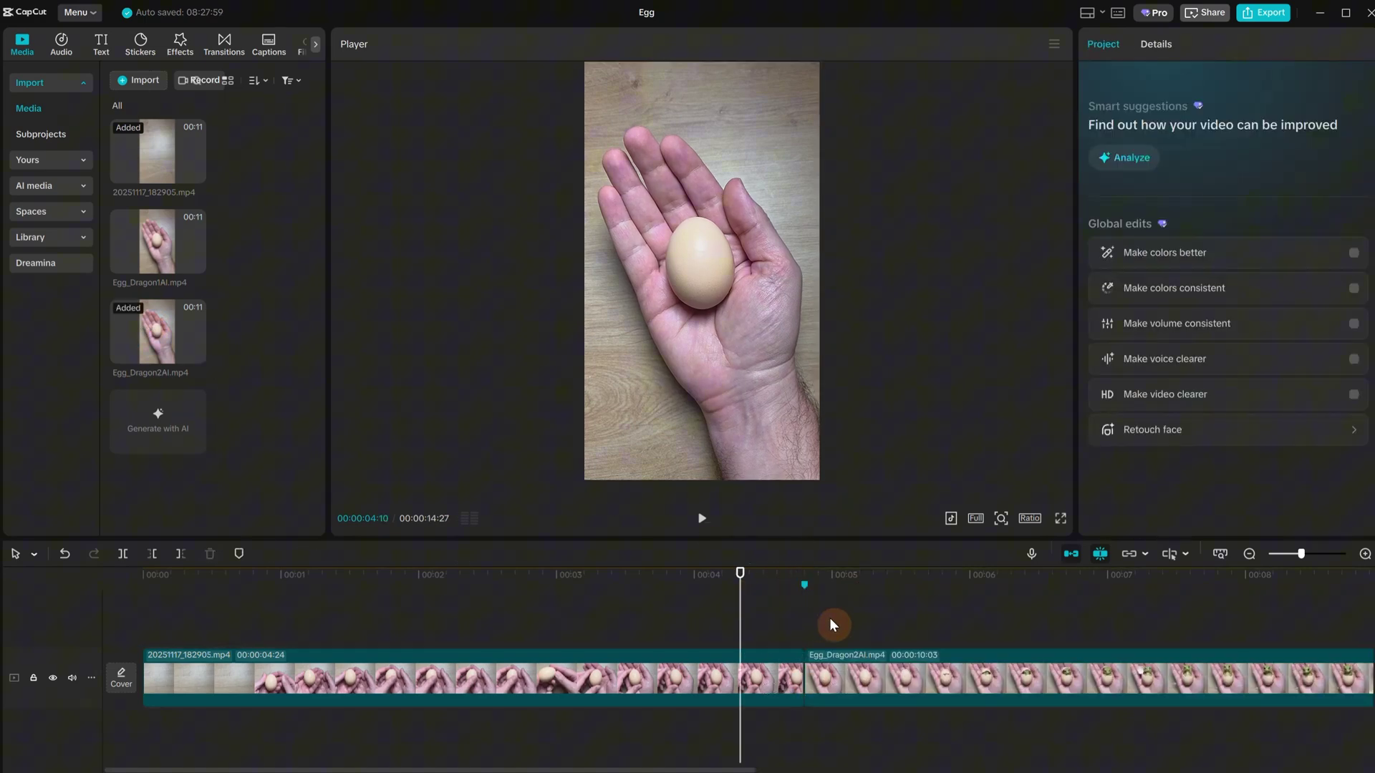
pyautogui.press('space')
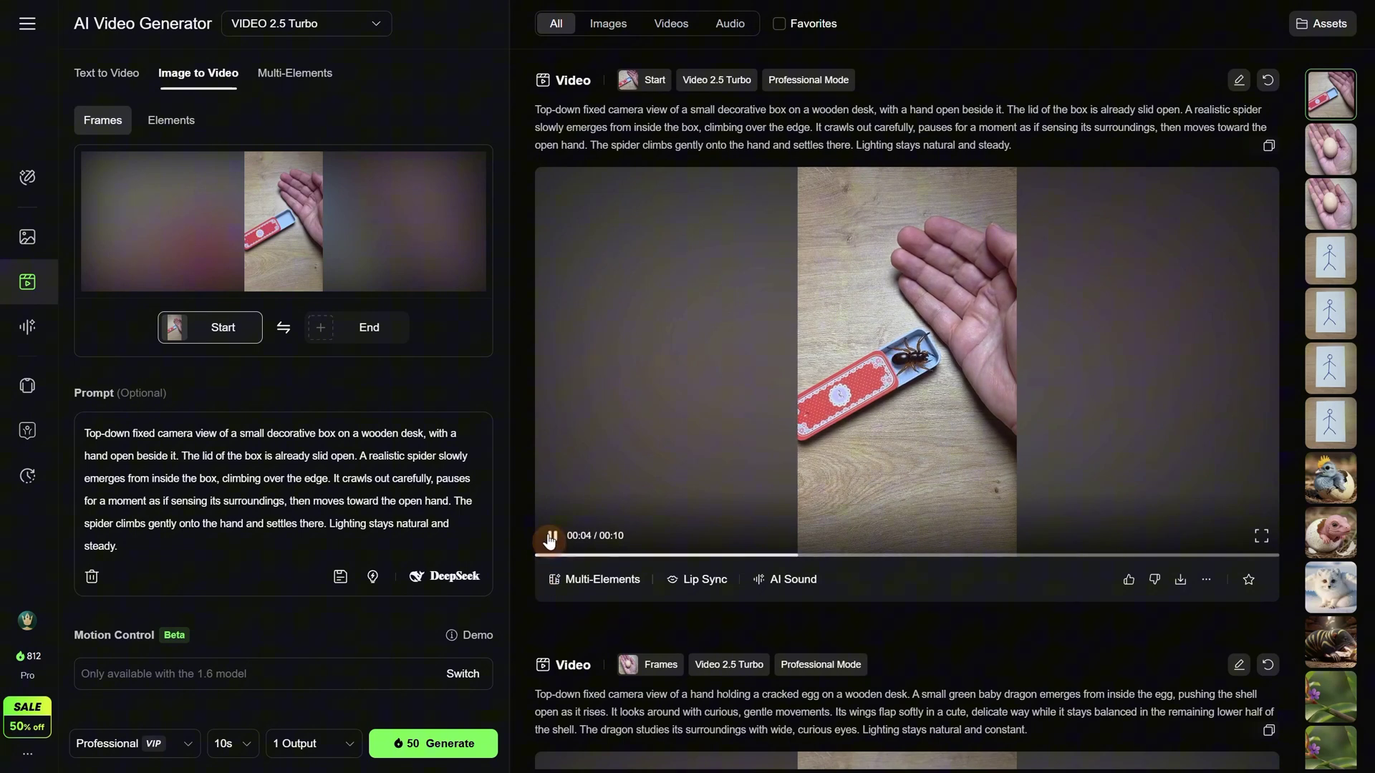
# Pause the spider preview and place SpiderVideoAi.mp4 after the box clip on the timeline
pyautogui.click(551, 537)
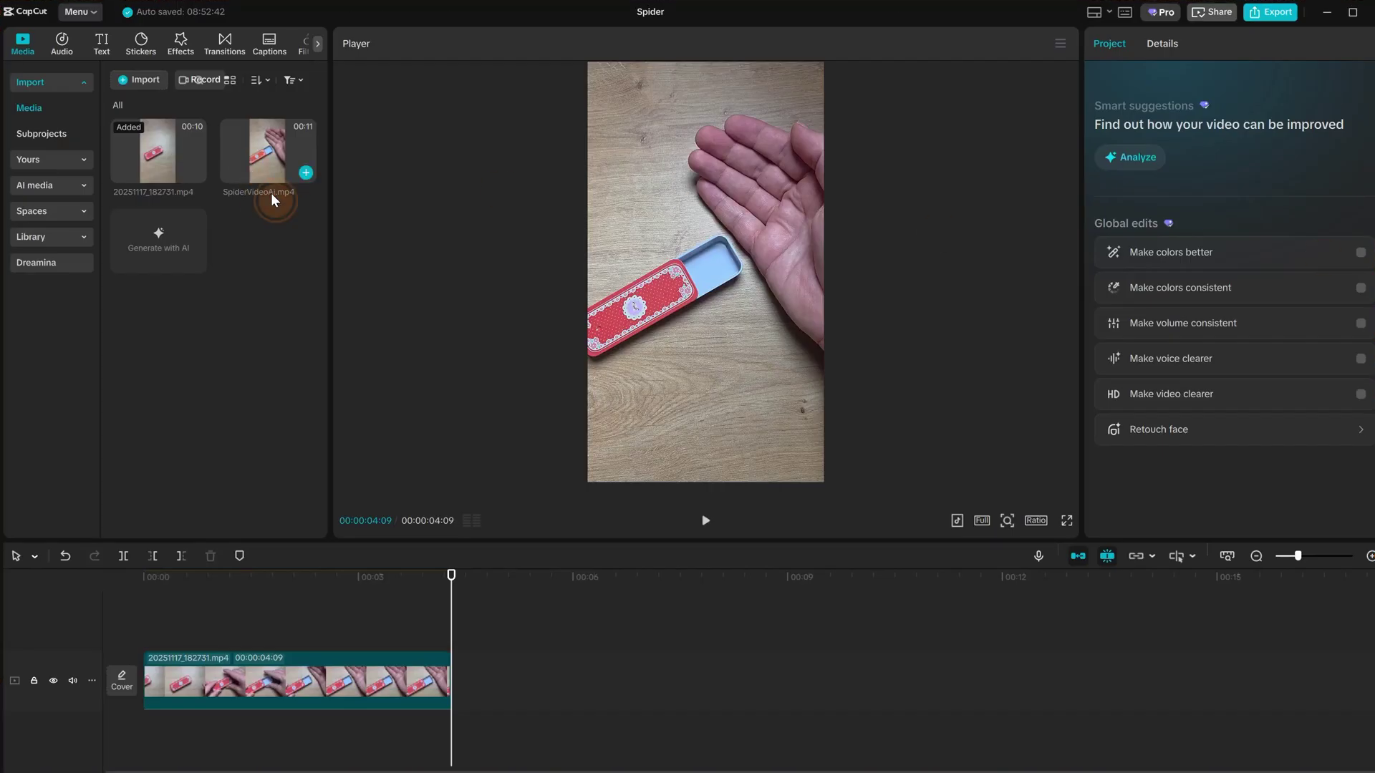
pyautogui.moveTo(276, 204); pyautogui.dragTo(469, 691)
pyautogui.moveTo(353, 577); pyautogui.dragTo(439, 600)
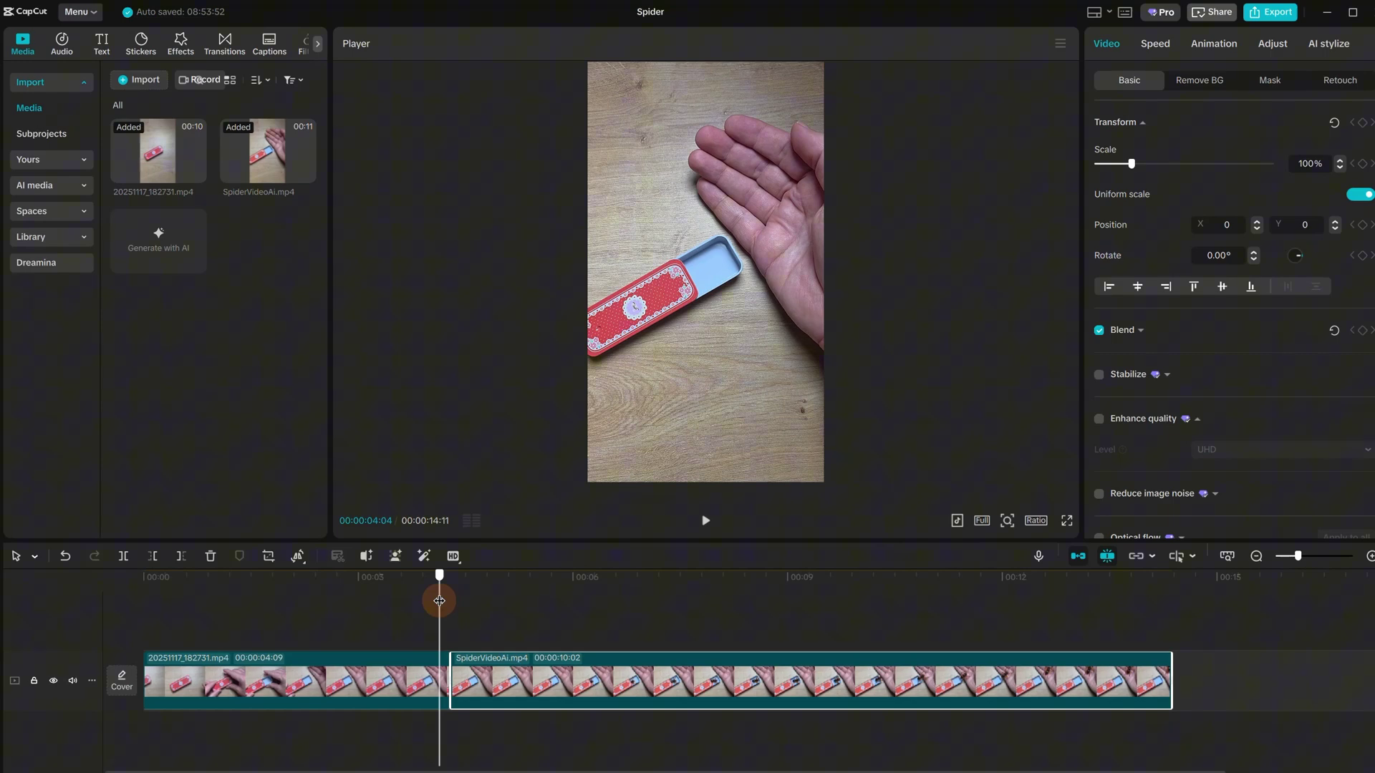
pyautogui.moveTo(439, 601)
pyautogui.mouseDown()
pyautogui.moveTo(459, 600)
pyautogui.moveTo(427, 598)
pyautogui.mouseUp()
pyautogui.click(414, 632)
pyautogui.press('space')
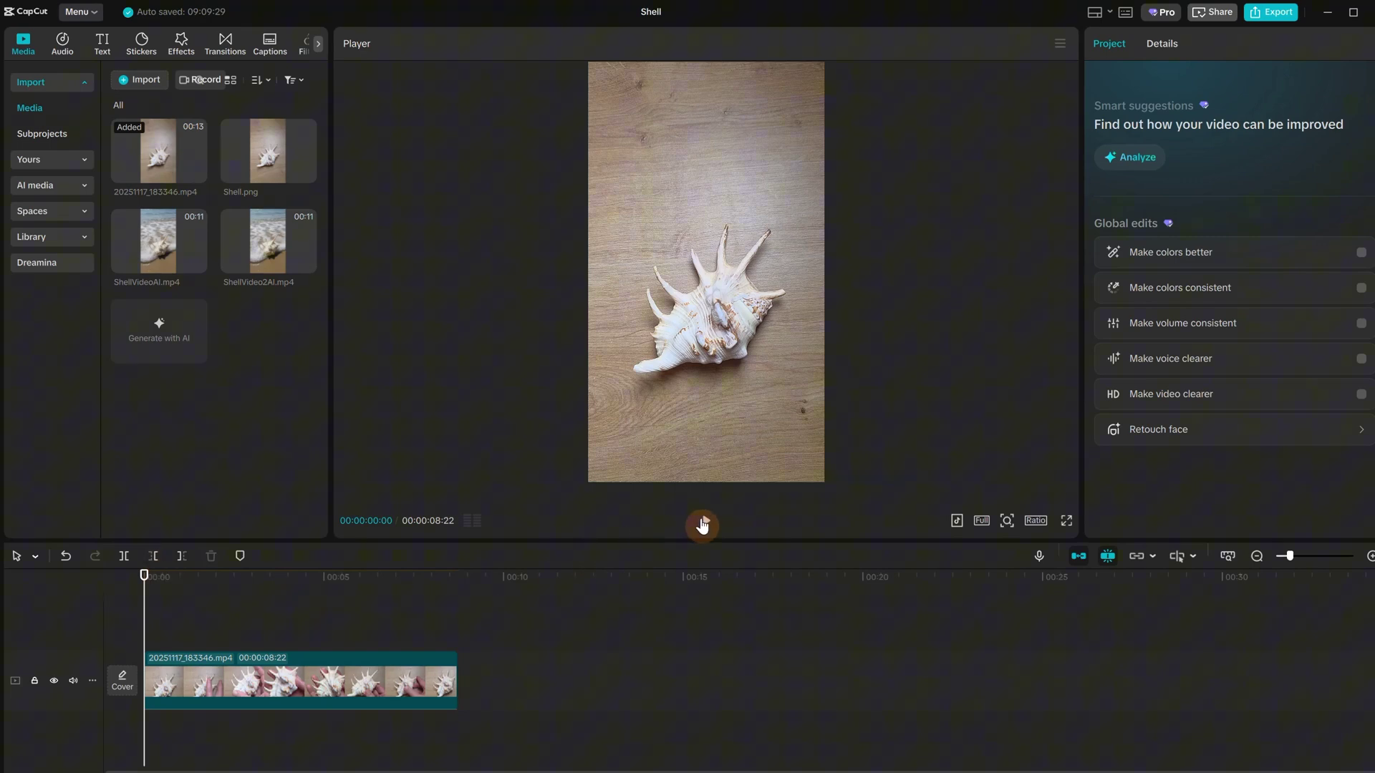
# Play the Shell clip, return to 00:00 and export the first frame as a still
pyautogui.click(704, 526)
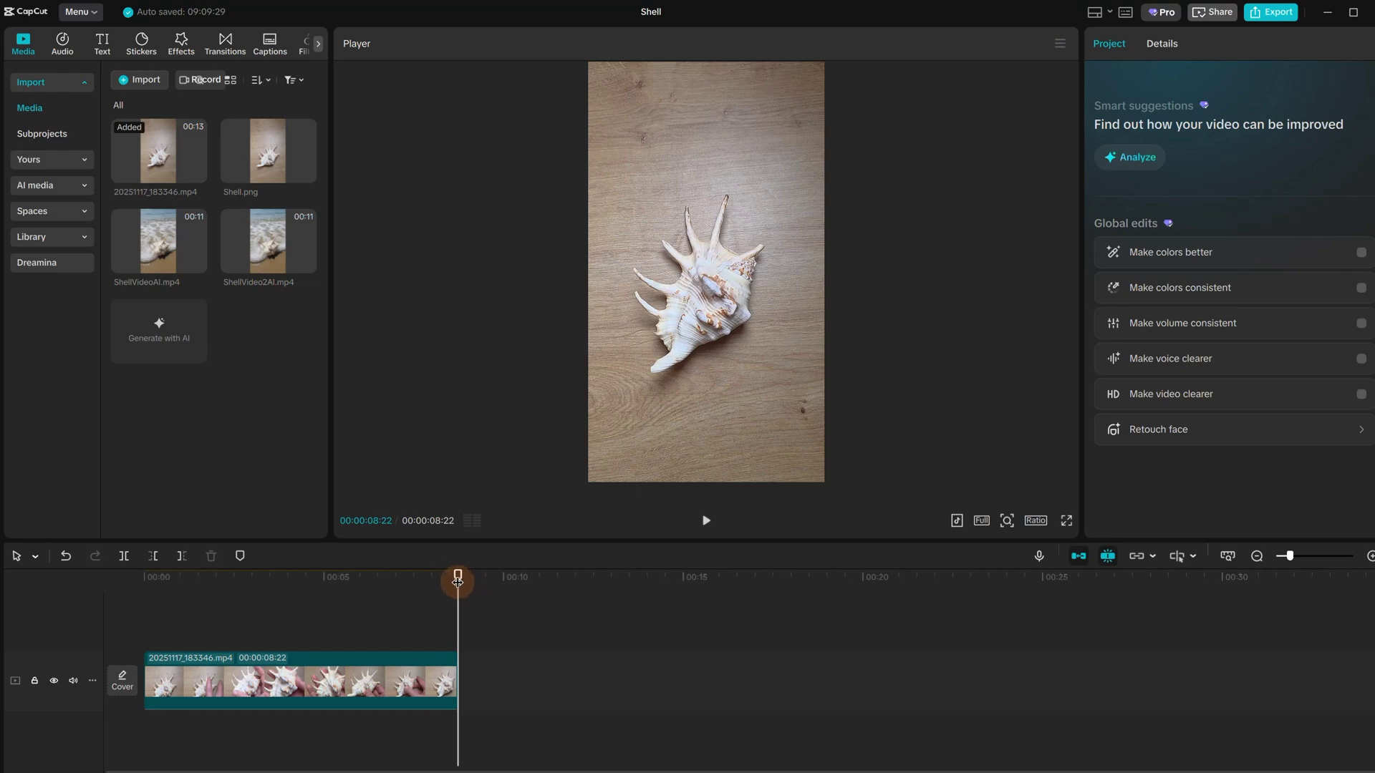
pyautogui.moveTo(457, 581); pyautogui.dragTo(58, 566)
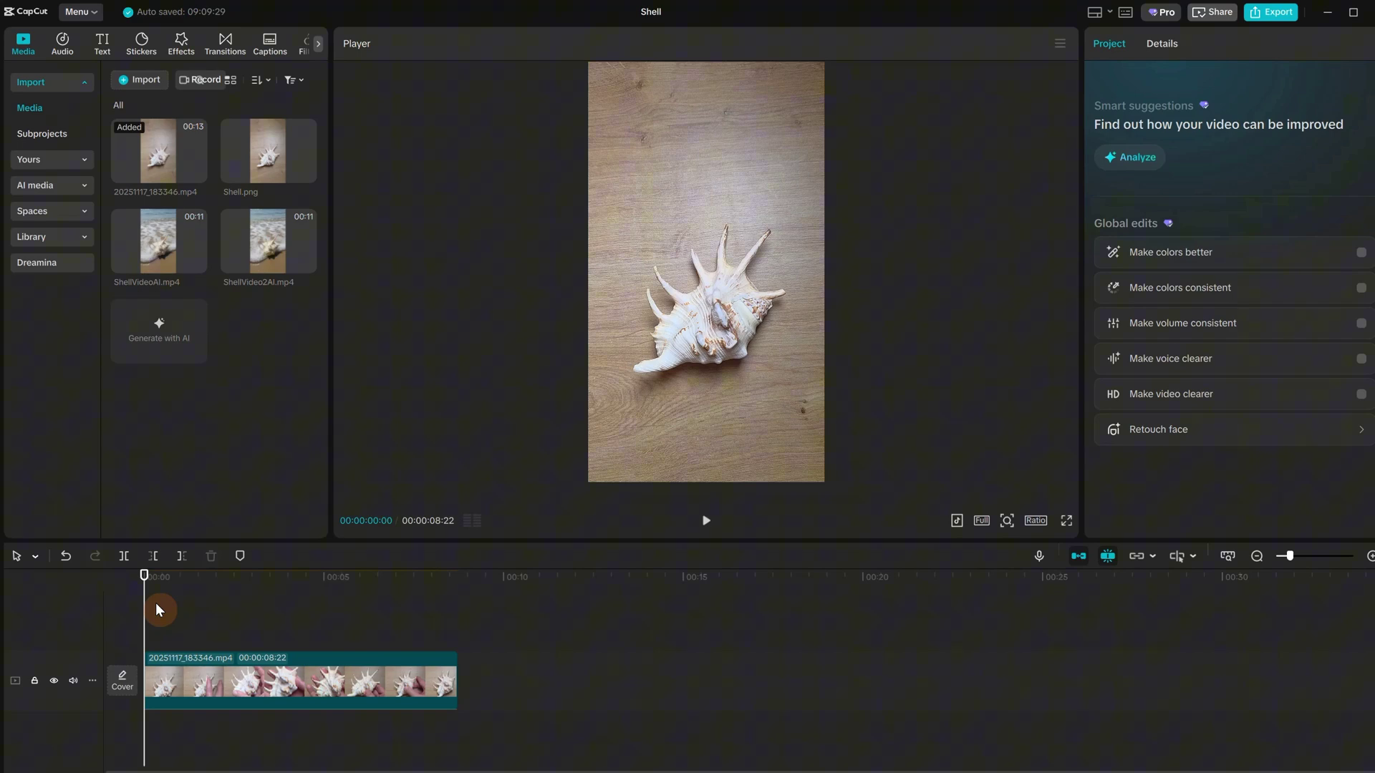
pyautogui.hotkey('ctrl', 'shift', 'e')
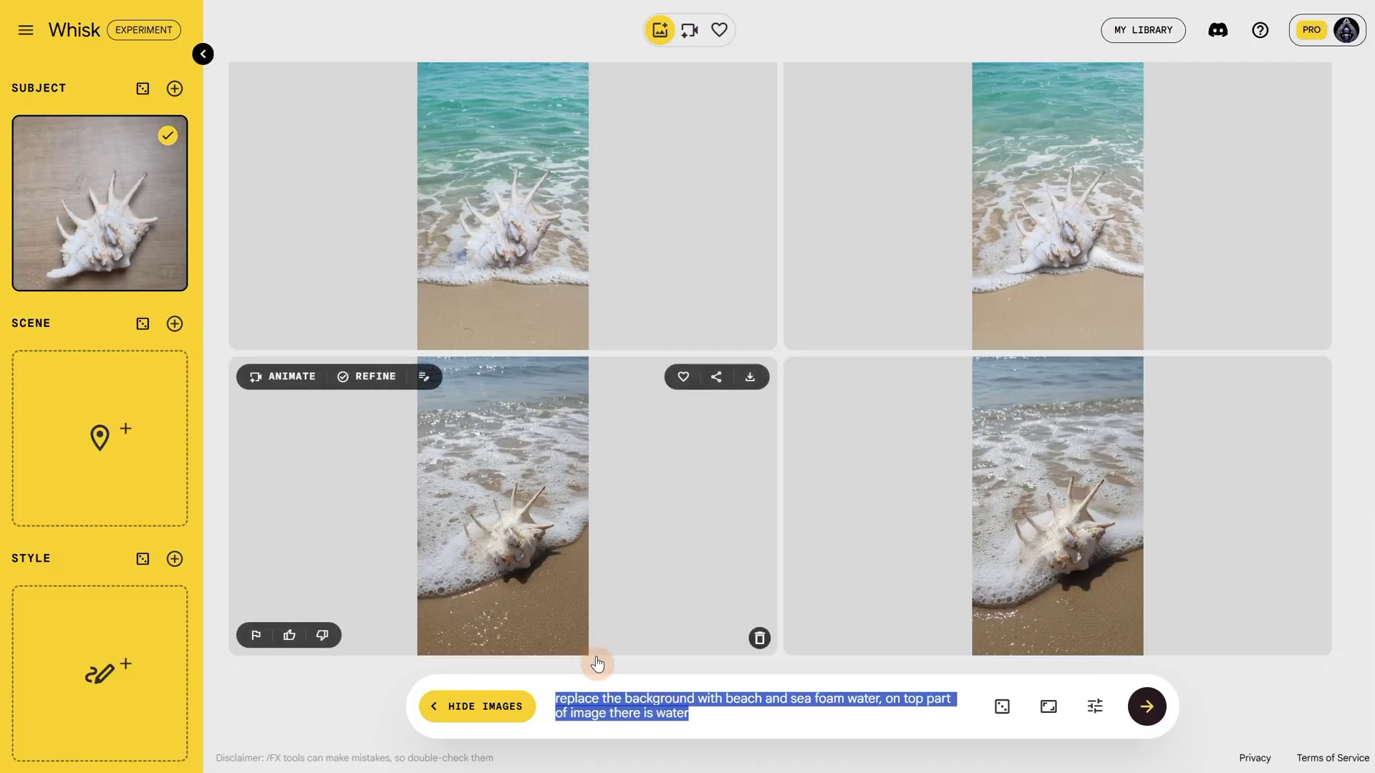
# Enlarge one seashell-on-beach image and start cropping it in Photoshop
pyautogui.click(725, 712)
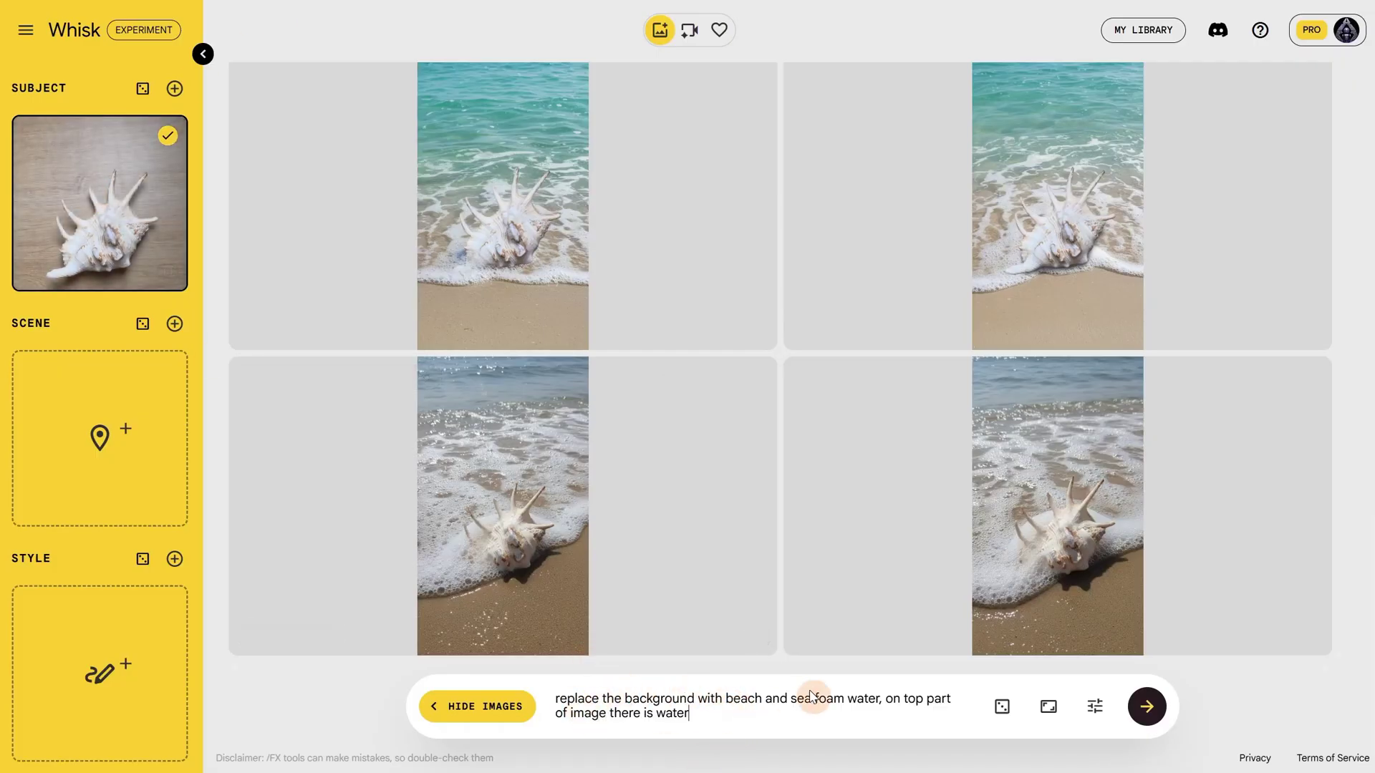
pyautogui.click(924, 375)
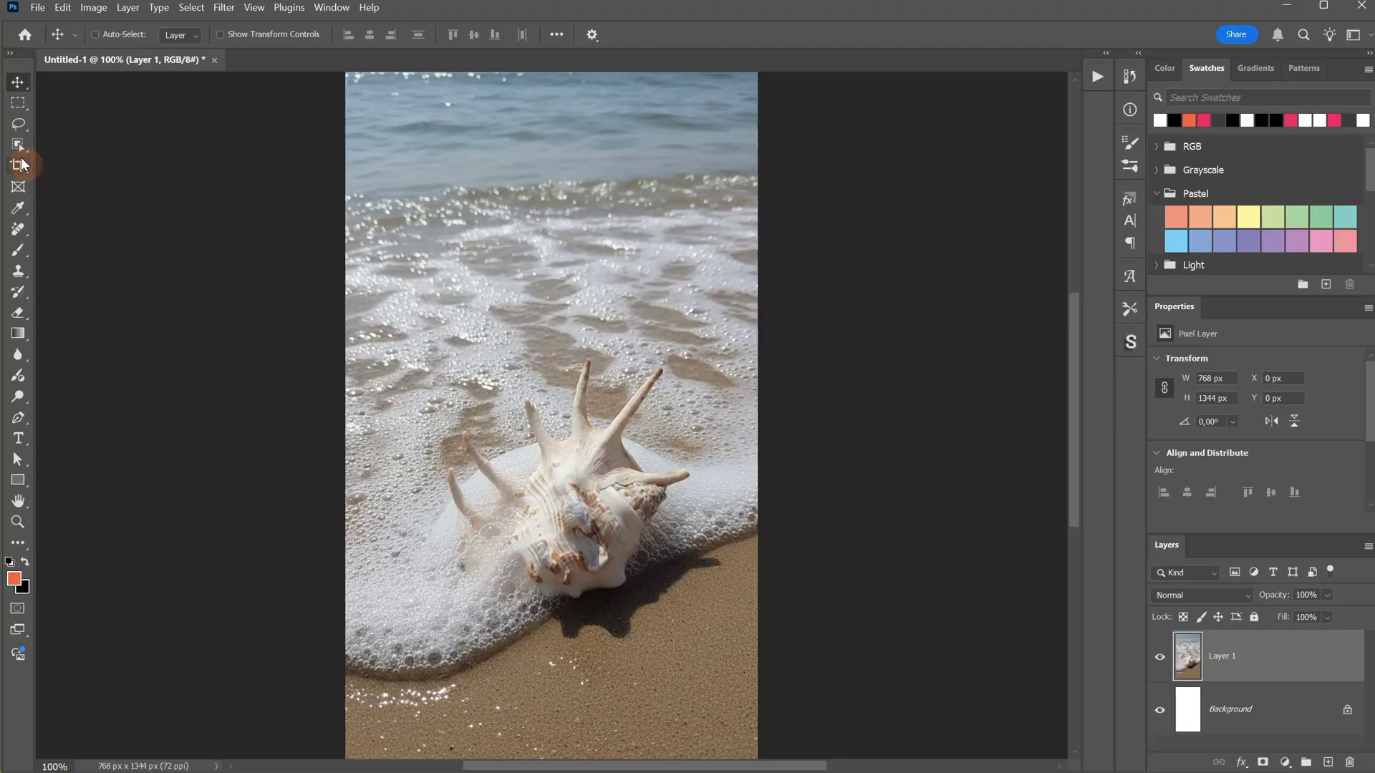
pyautogui.click(18, 166)
# Crop the beach image to 9:16, preview the Kling video, and add ShellVideo2AI.mp4 to the timeline start
pyautogui.click(240, 35)
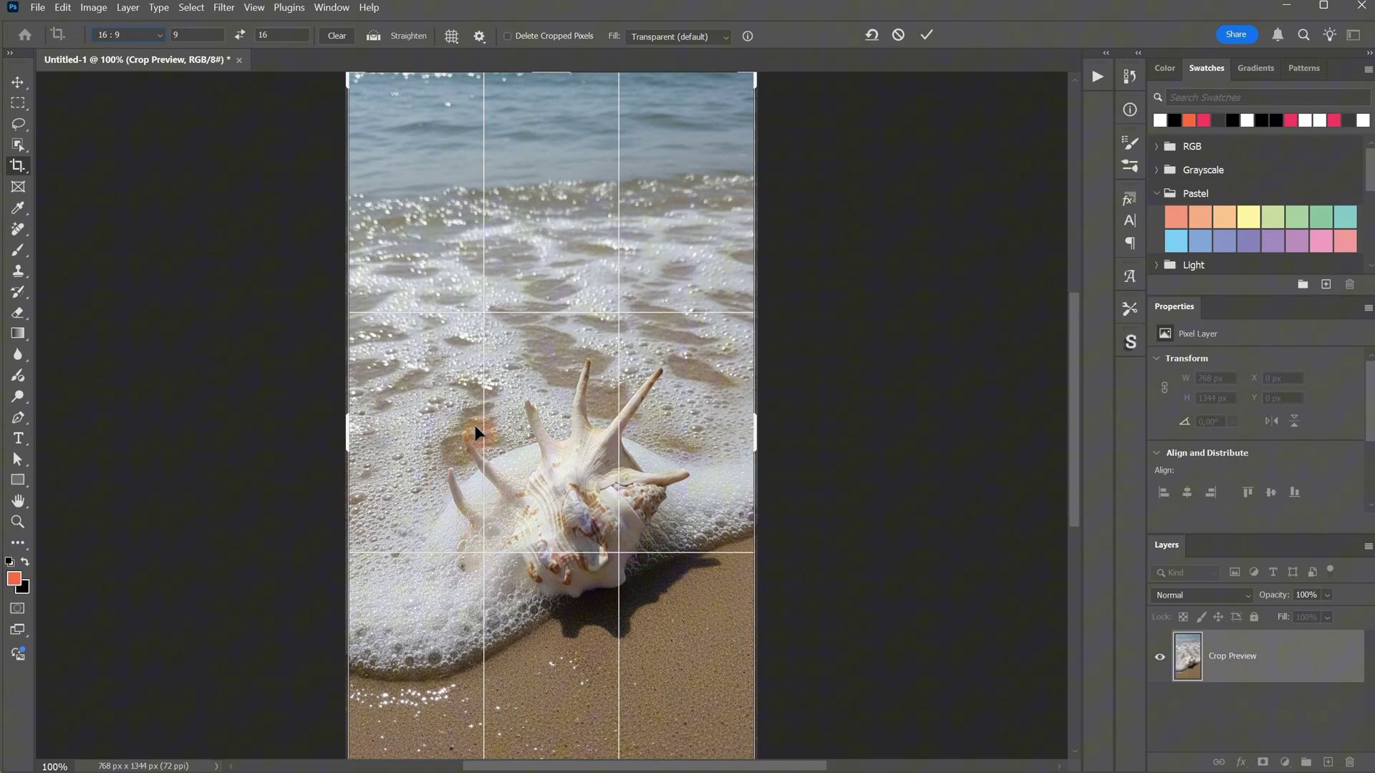
pyautogui.click(927, 35)
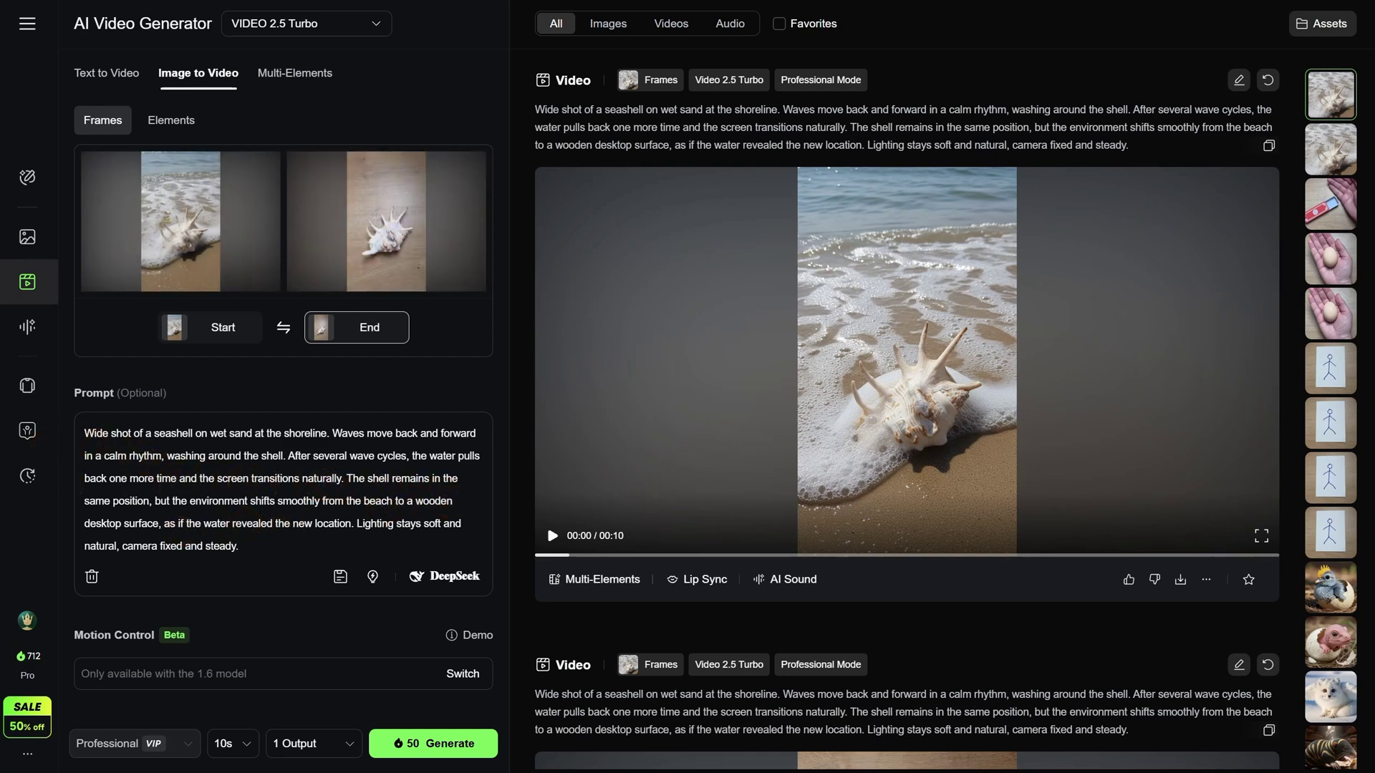
pyautogui.click(553, 536)
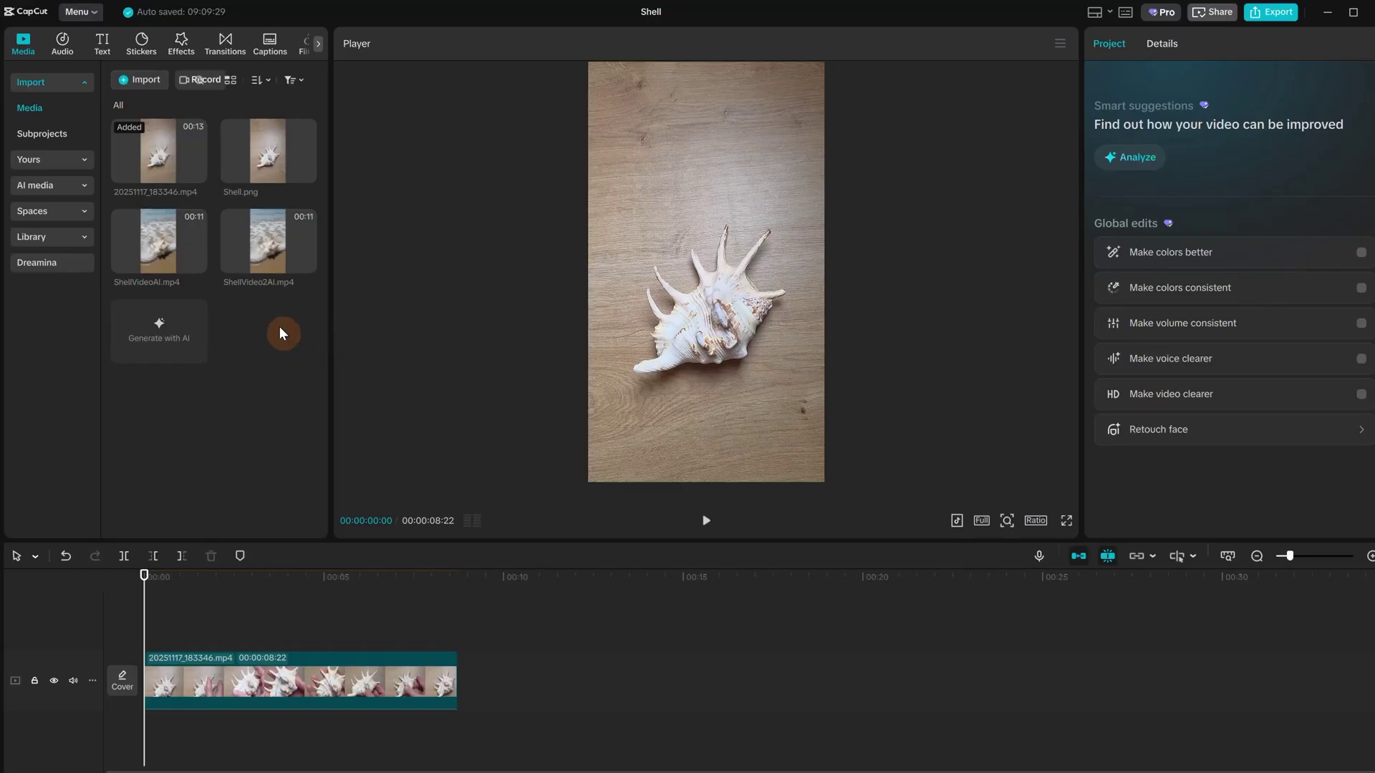
pyautogui.moveTo(267, 247); pyautogui.dragTo(140, 689)
# Play the Shell timeline with ShellVideo2AI.mp4 before the original clip
pyautogui.click(297, 608)
pyautogui.click(707, 521)
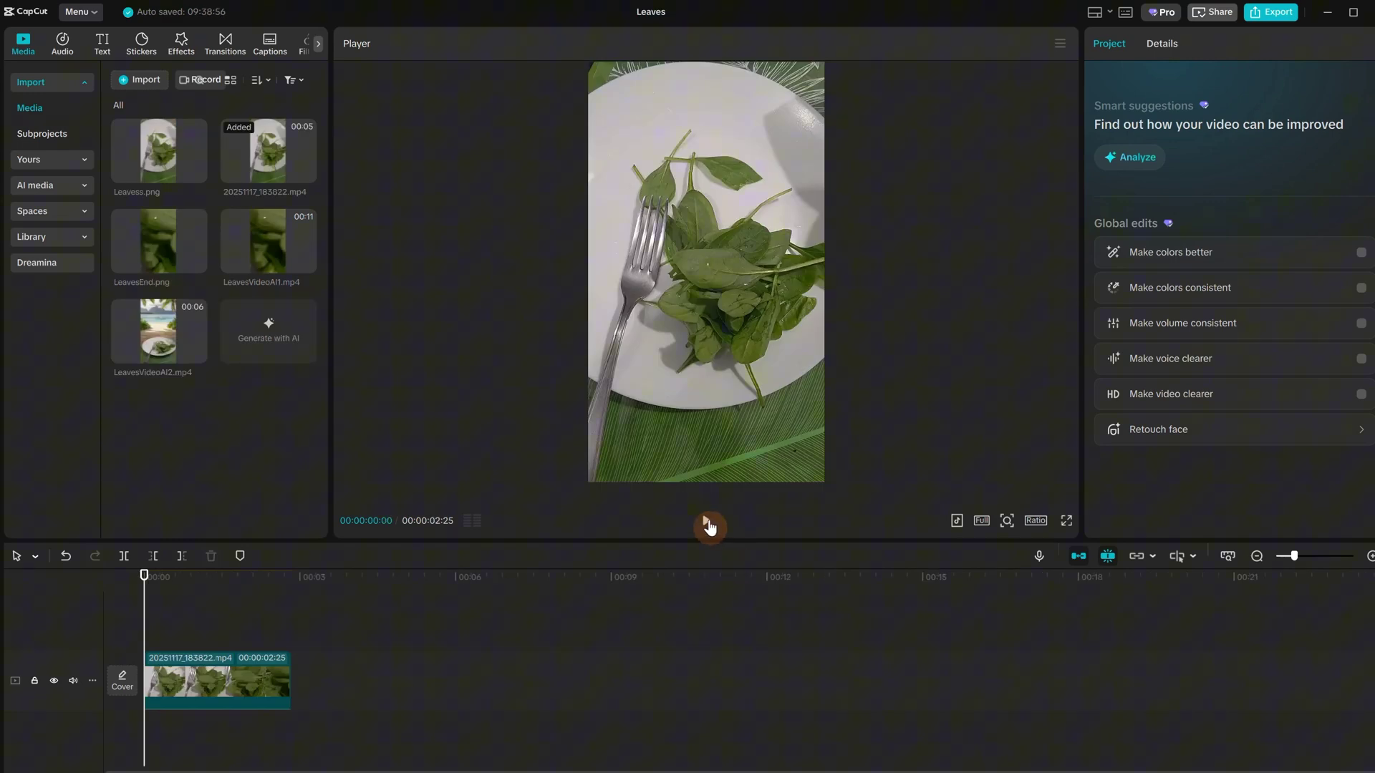
# Export the spinach plate clip's first frame at 00:00 as a 1080P PNG still named Leaves
pyautogui.click(708, 524)
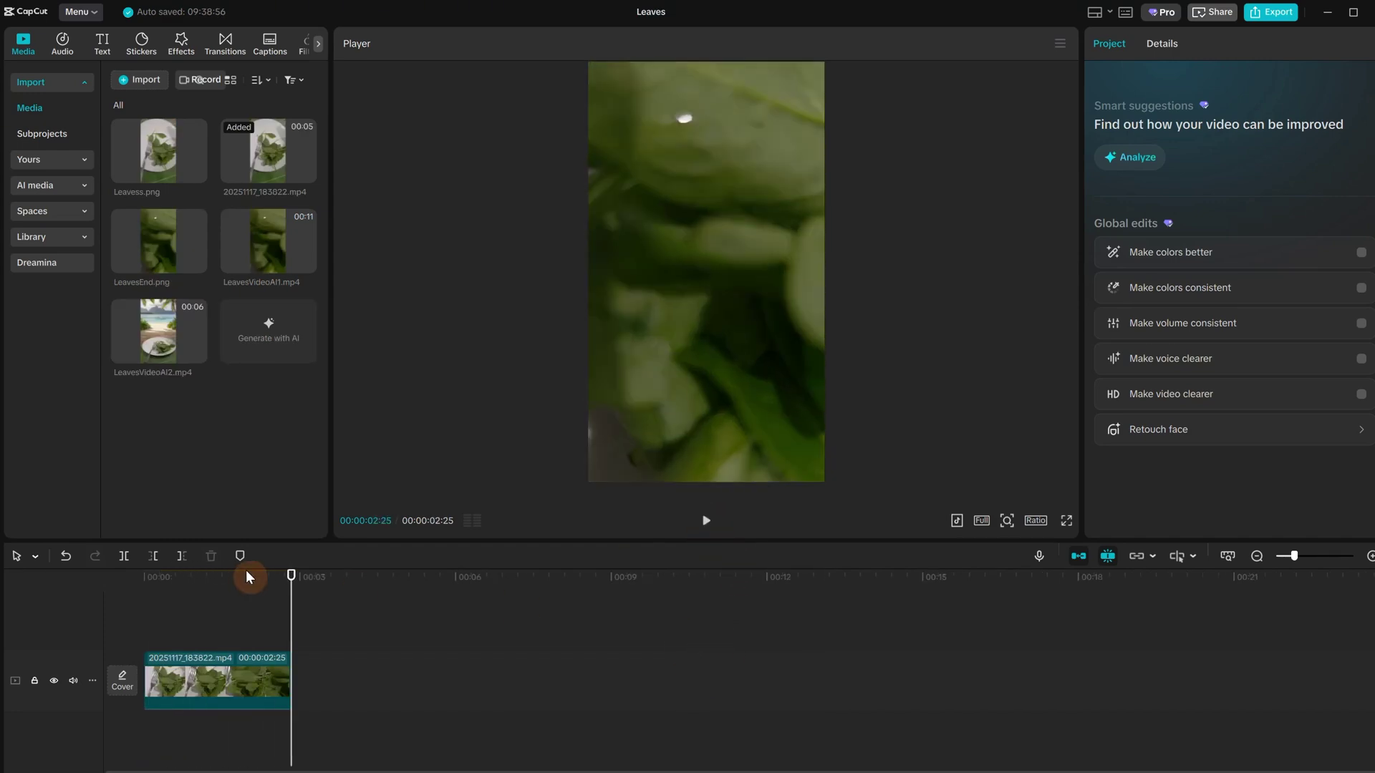
pyautogui.moveTo(294, 577); pyautogui.dragTo(104, 591)
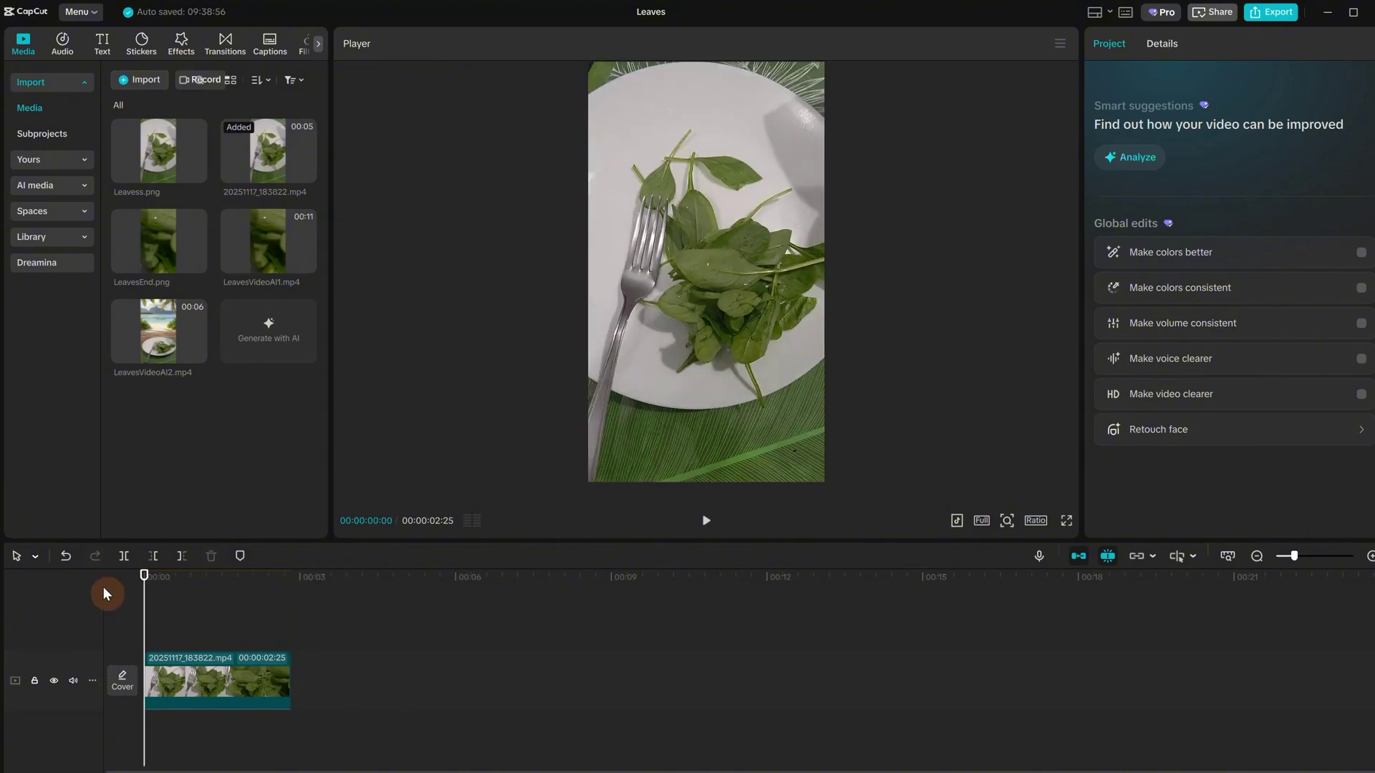
pyautogui.hotkey('ctrl', 'shift', 'e')
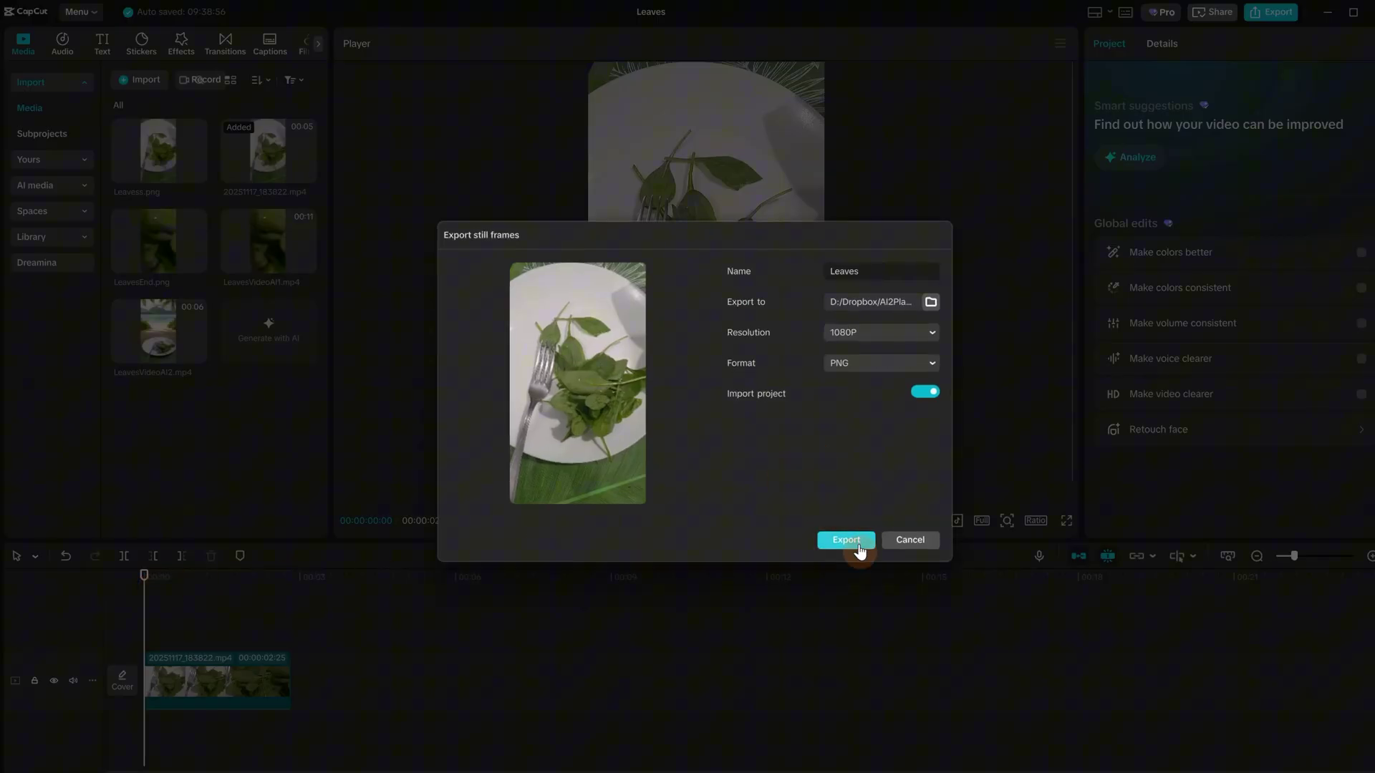
pyautogui.click(859, 550)
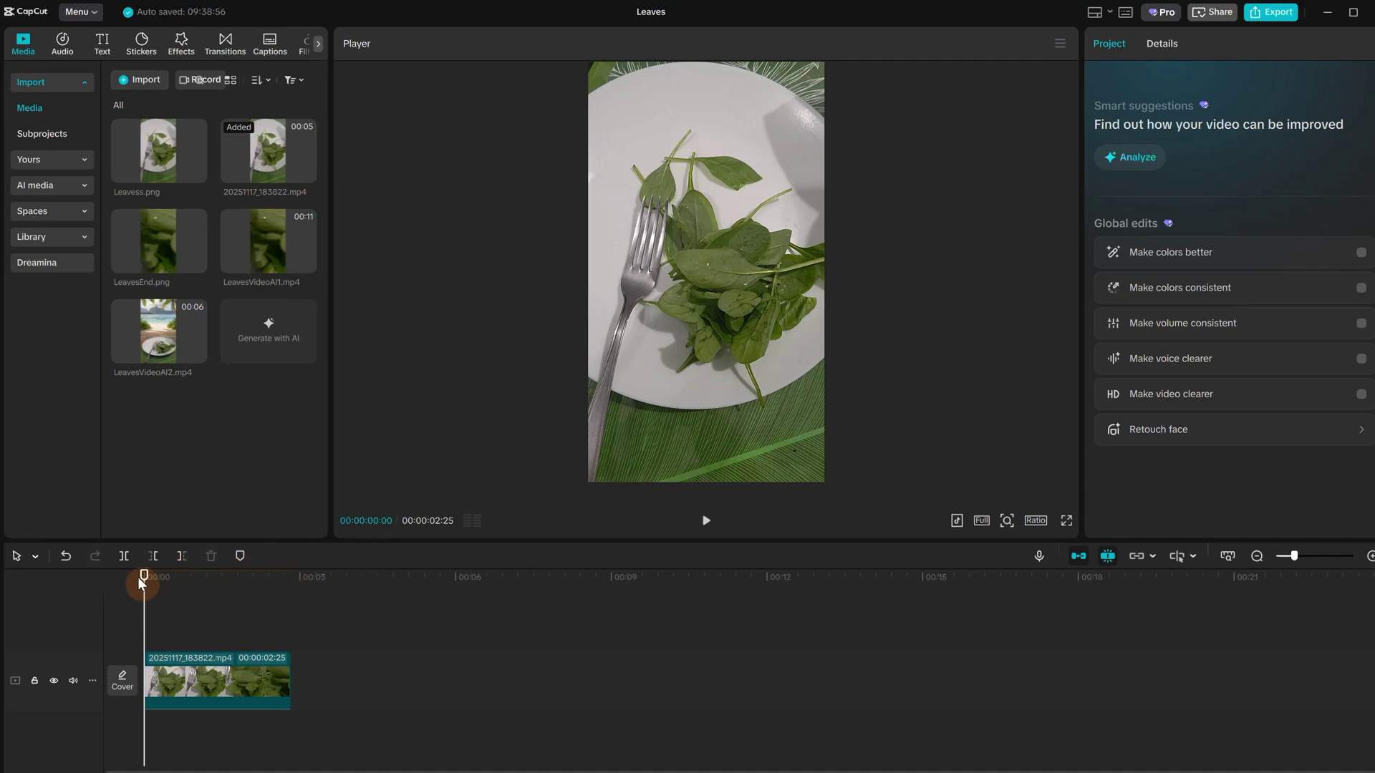
# Move to the clip's last frame and cancel its still-frame export
pyautogui.moveTo(140, 582); pyautogui.dragTo(346, 577)
pyautogui.hotkey('ctrl', 'shift', 'e')
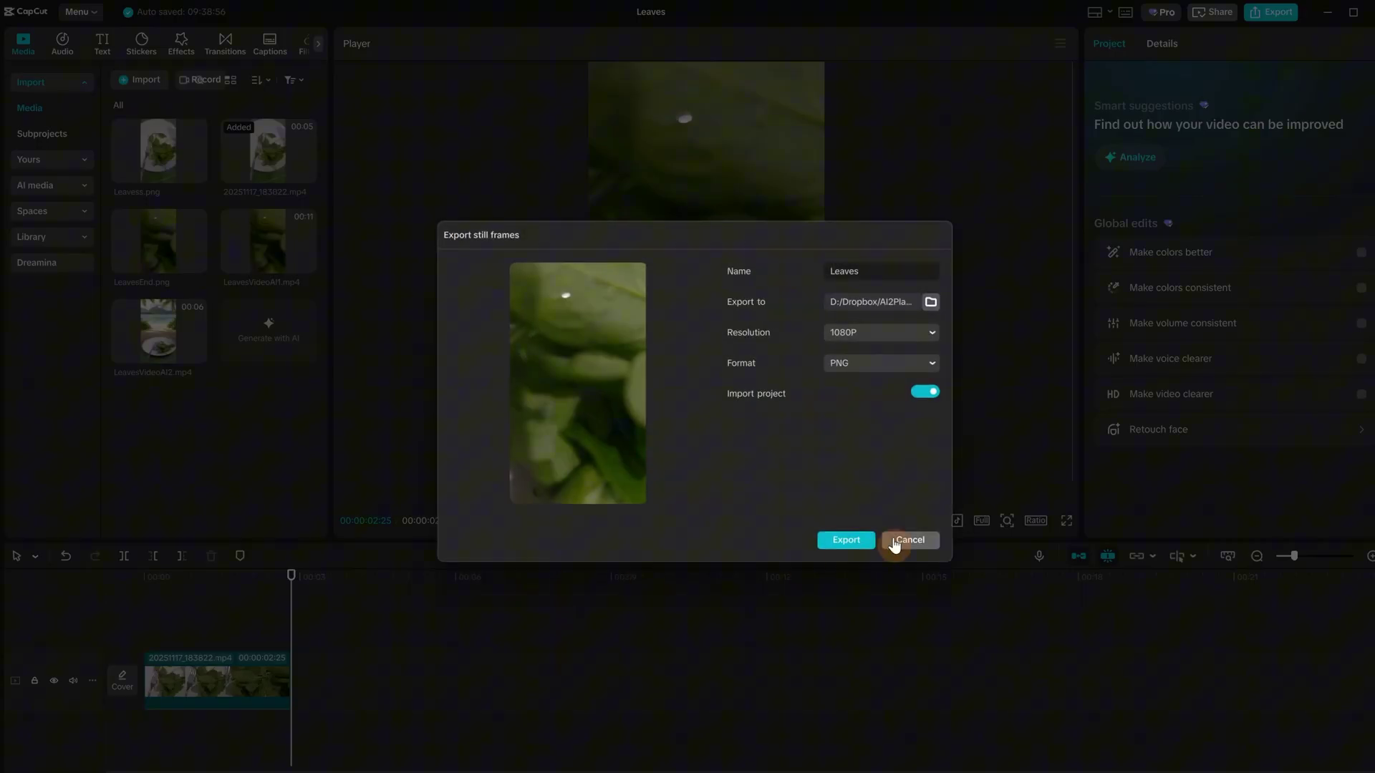
pyautogui.click(911, 542)
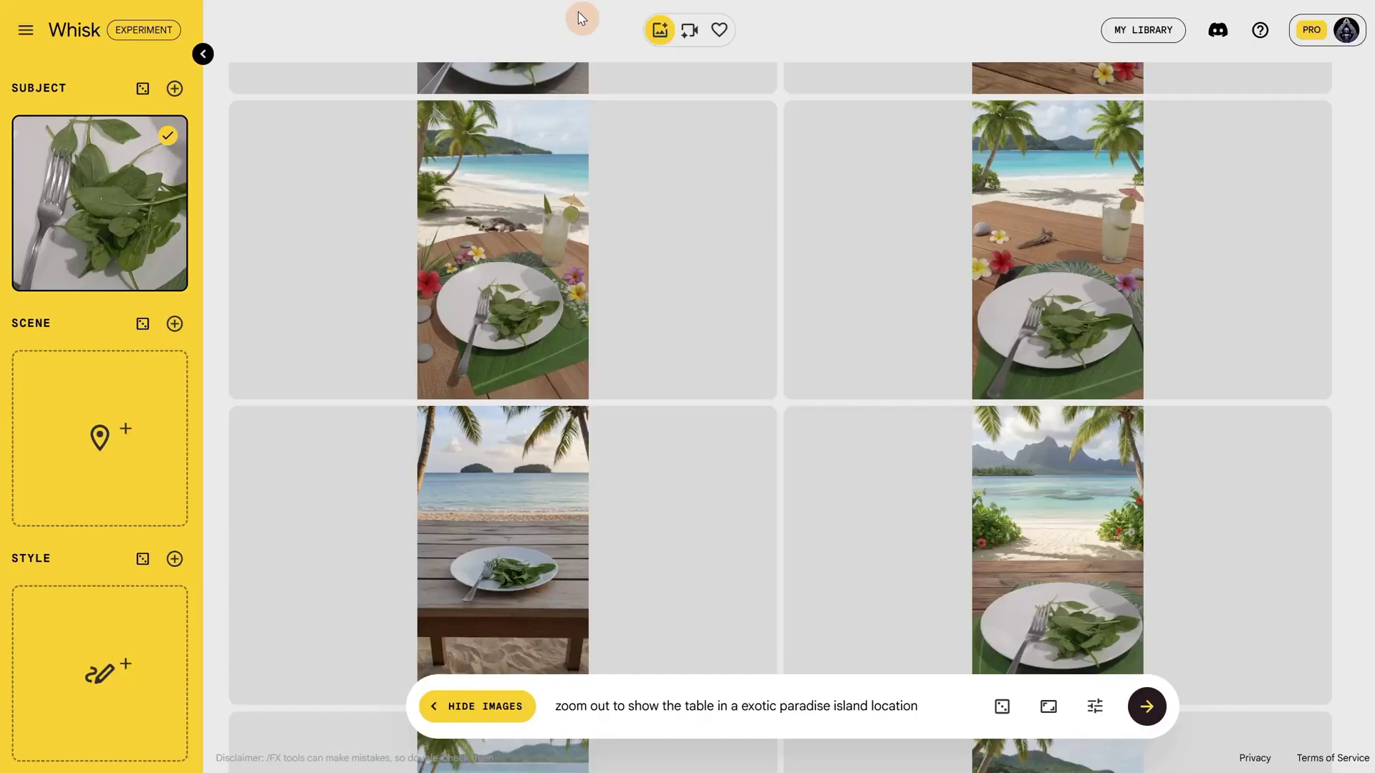
# Inspect the lower-right island beach image in Whisk's refine view, then close it
pyautogui.moveTo(93, 195)
pyautogui.moveTo(592, 630)
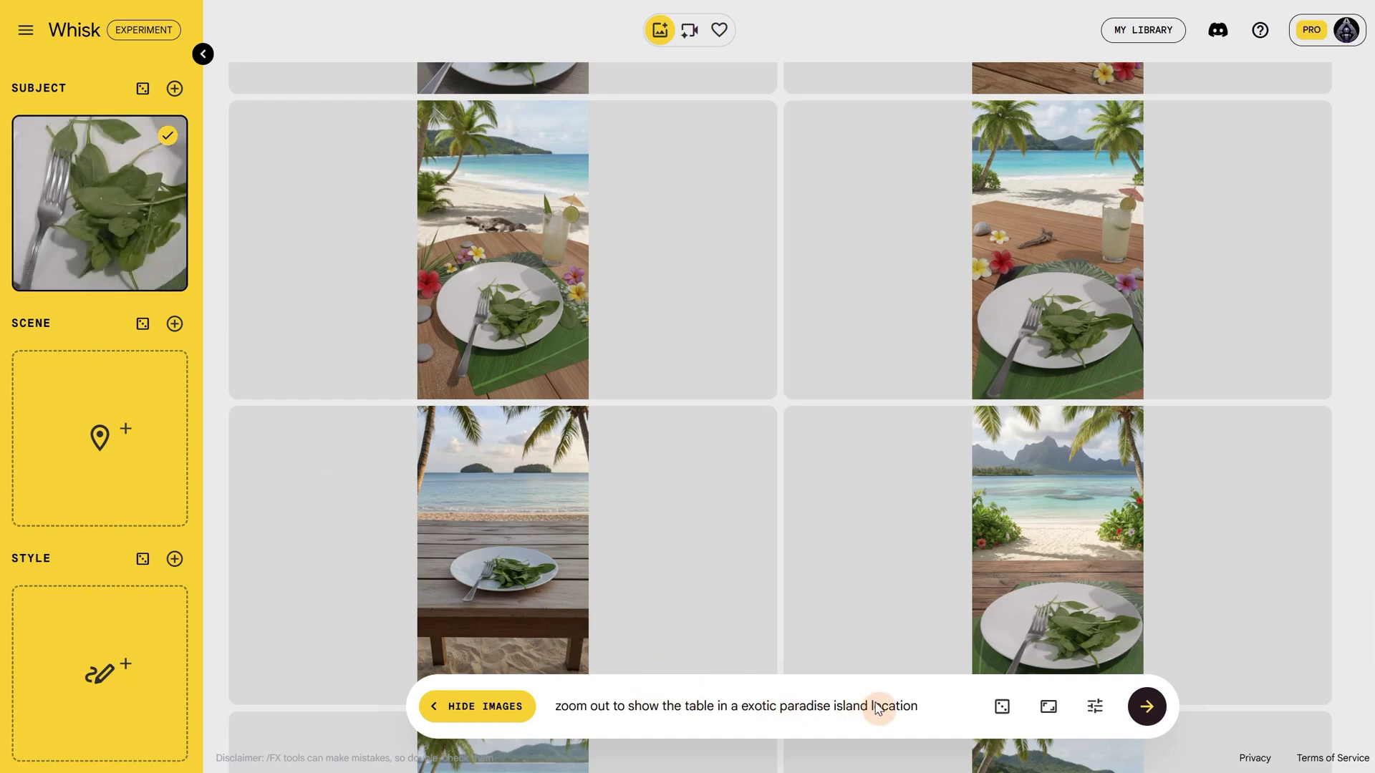
pyautogui.click(1031, 530)
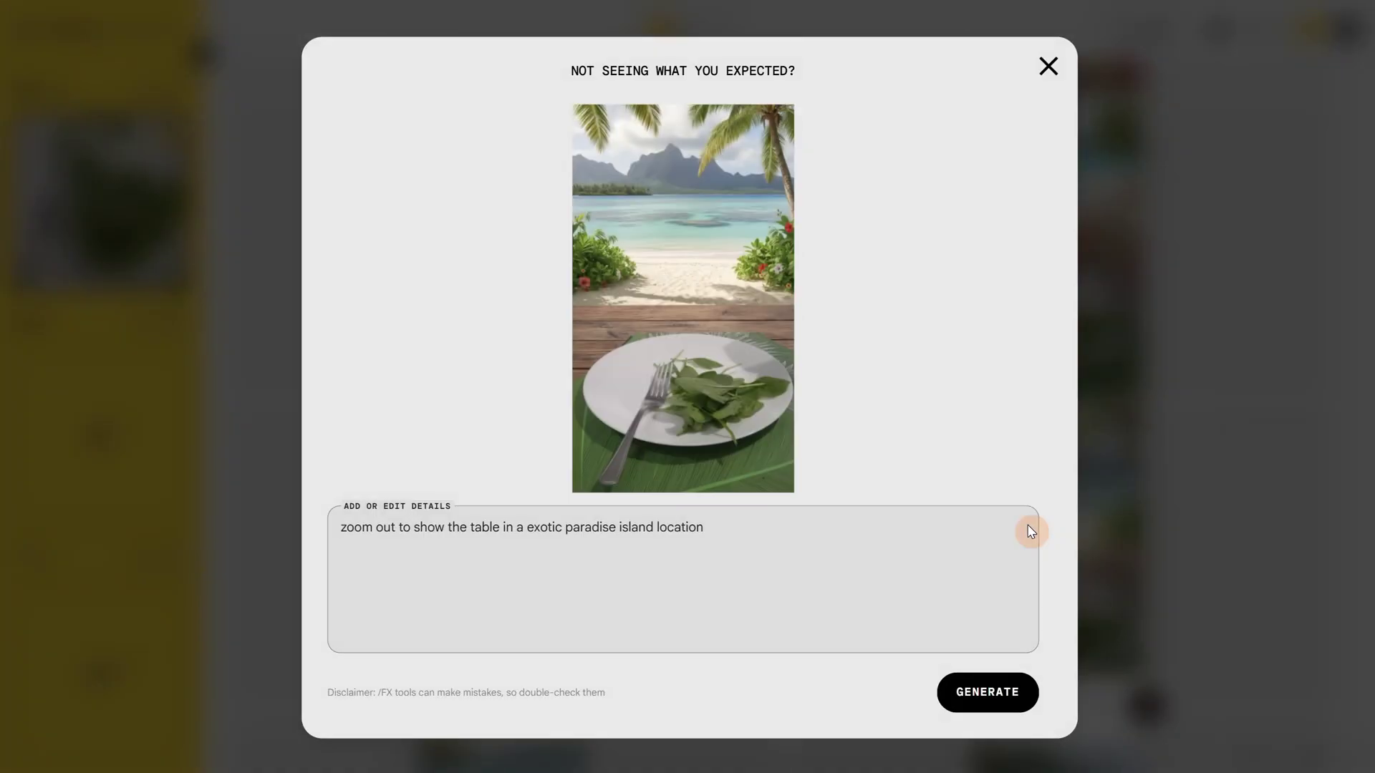
pyautogui.click(1213, 573)
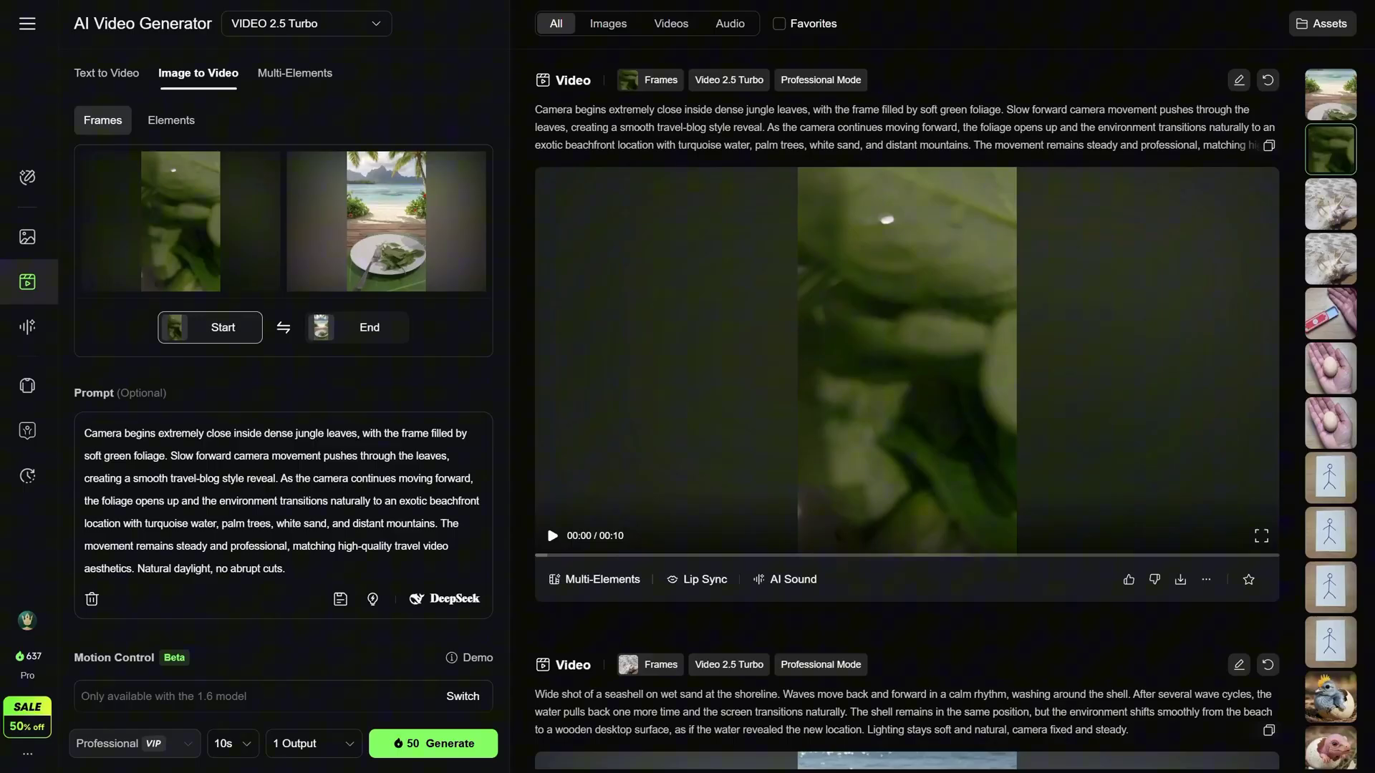
# Play the leaves-to-island-beach transition video in Kling AI
pyautogui.moveTo(165, 217)
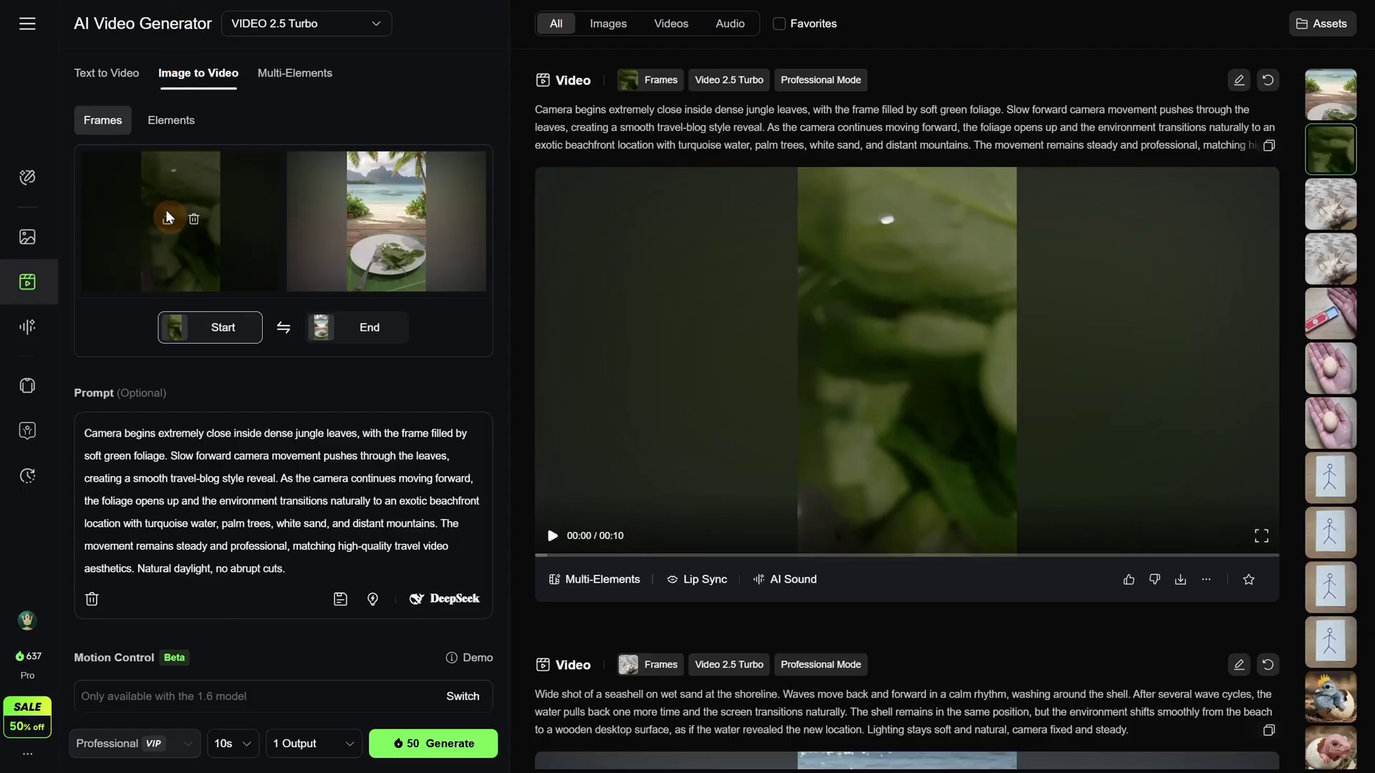
pyautogui.moveTo(413, 224)
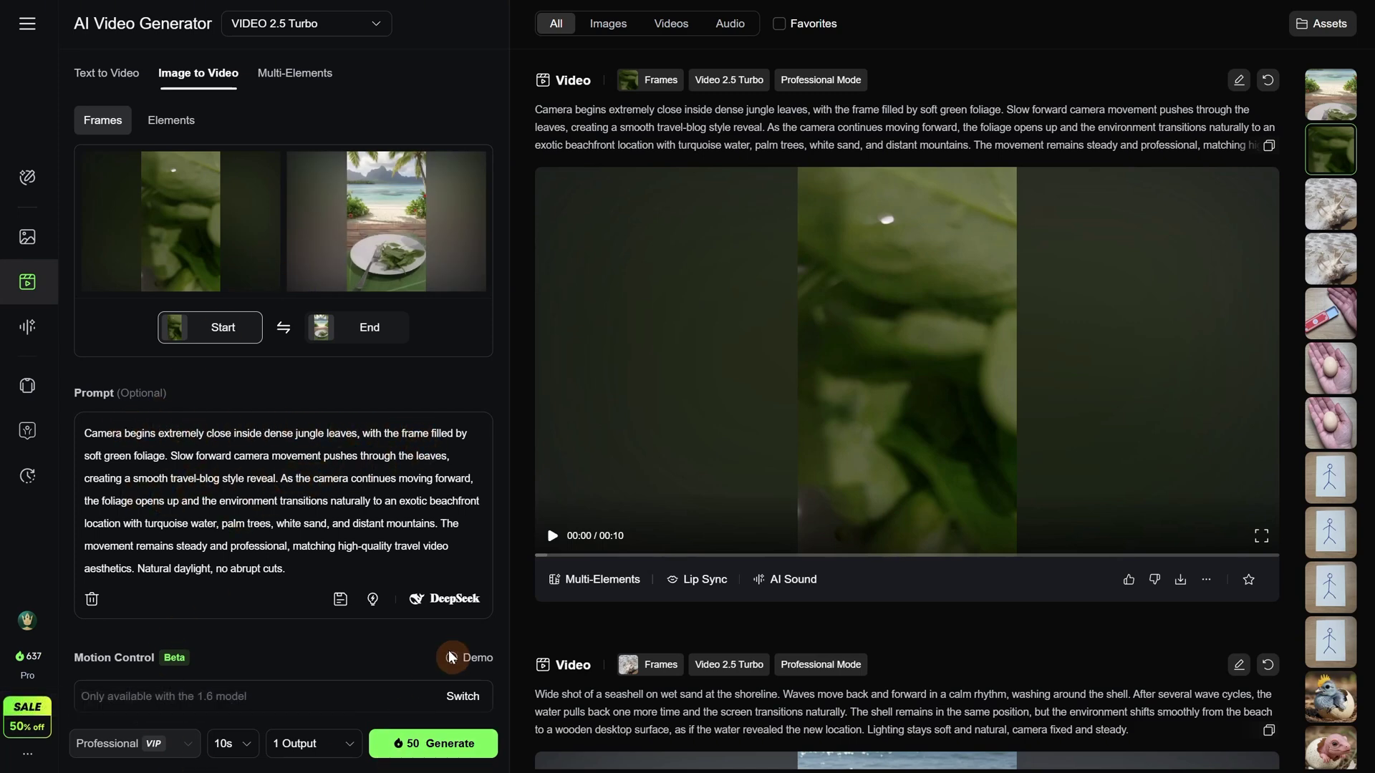
pyautogui.click(552, 536)
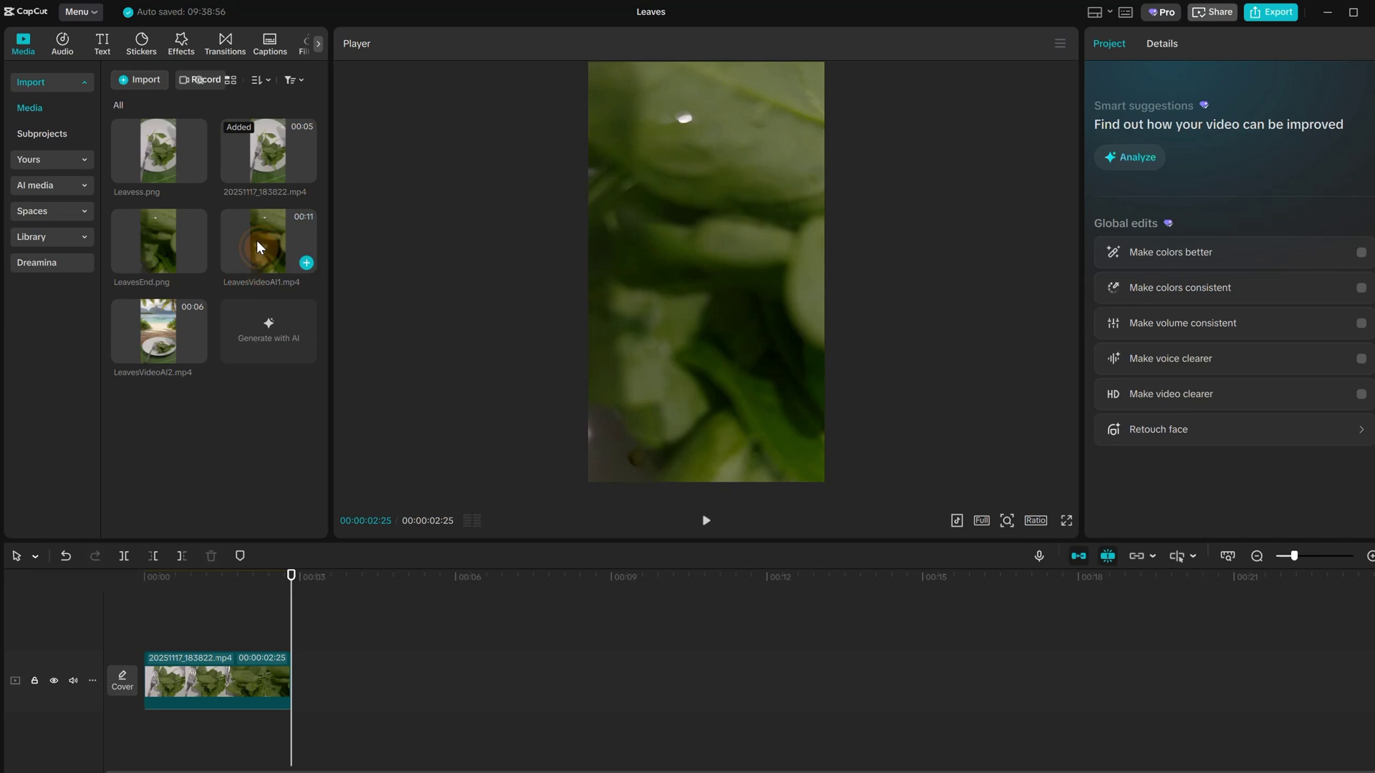
# Place LeavesVideoAI1.mp4 after the spinach plate clip in CapCut and play the timeline
pyautogui.moveTo(258, 247); pyautogui.dragTo(301, 694)
pyautogui.click(225, 623)
pyautogui.press('space')
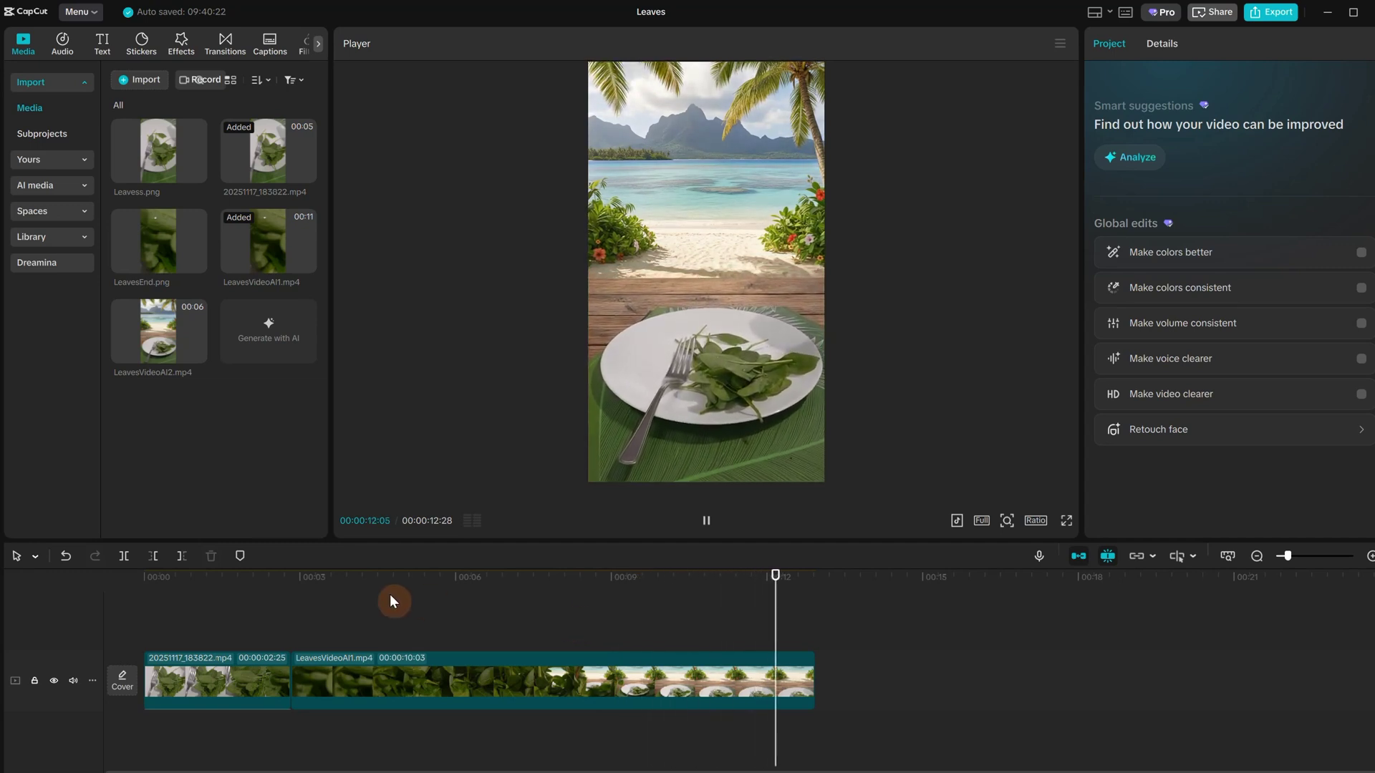
# Give LeavesVideoAI1 the Flash in speed curve, replacing the Flash out preset
pyautogui.click(361, 679)
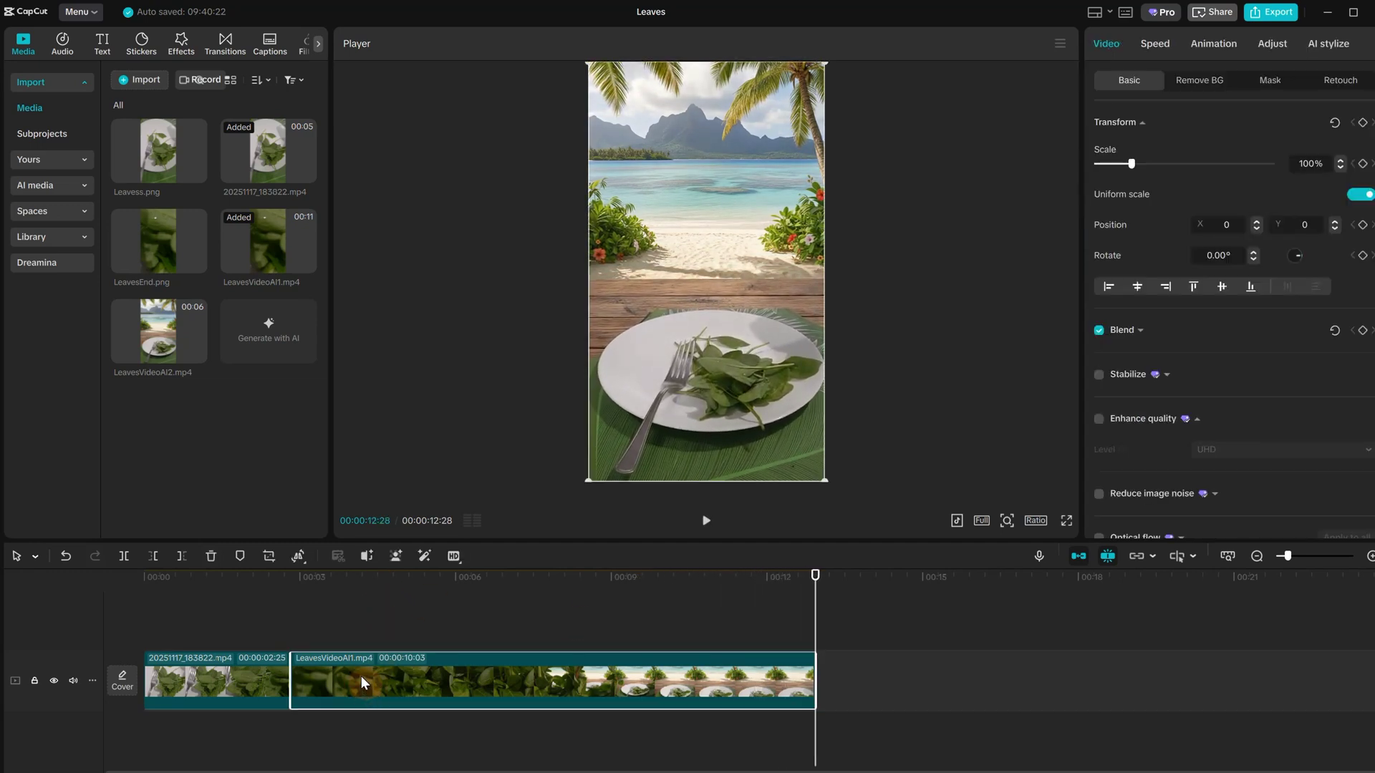
pyautogui.click(1162, 44)
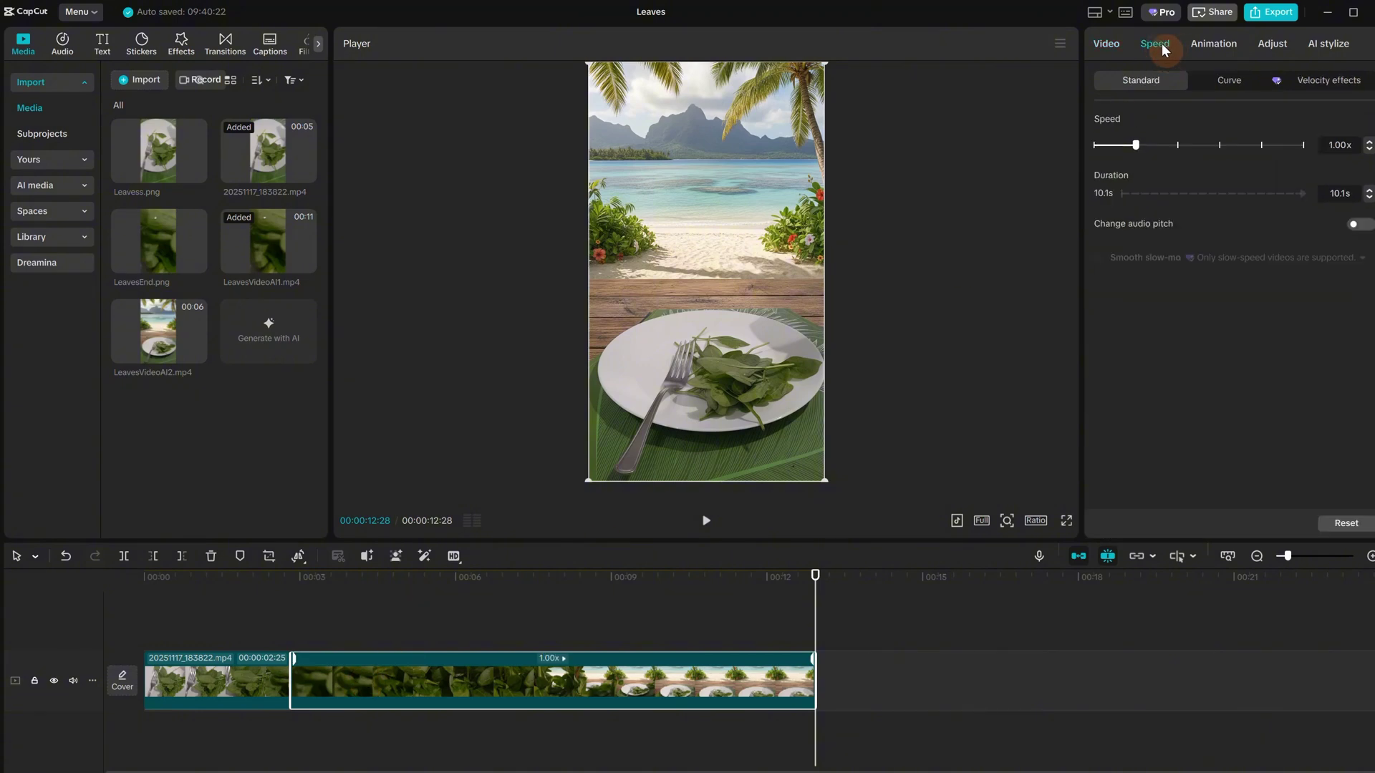
pyautogui.click(1223, 84)
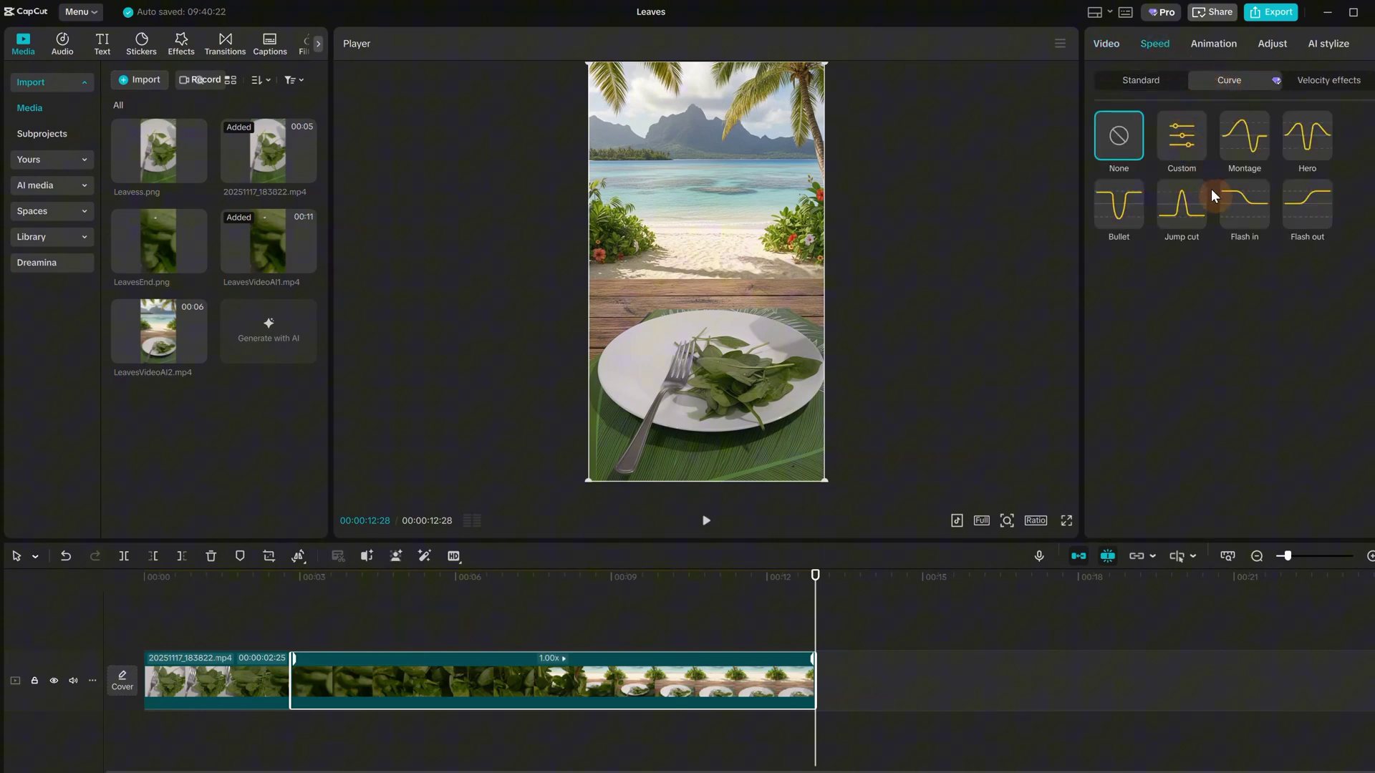
pyautogui.click(1299, 207)
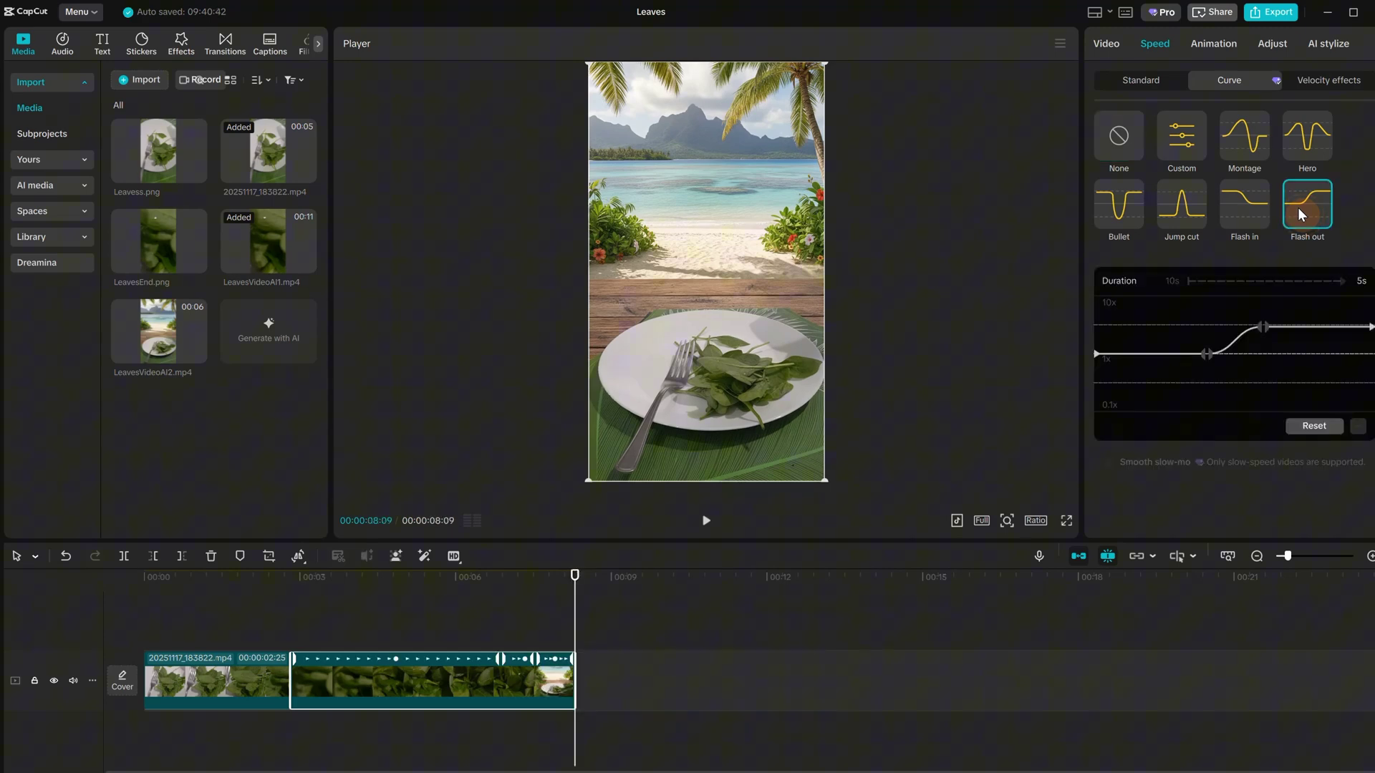
pyautogui.click(1239, 212)
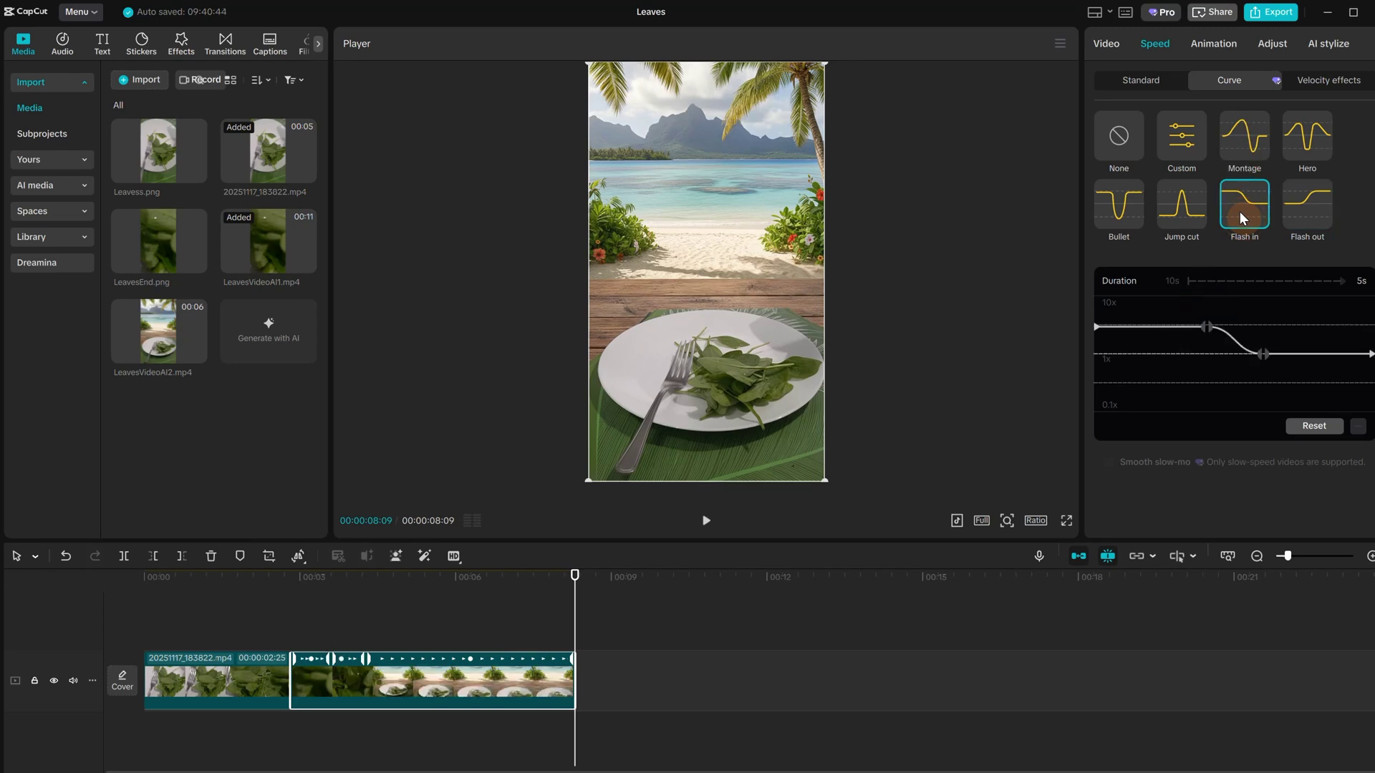
# Replay the speed-ramped sequence from the start to the final beach frame
pyautogui.click(237, 615)
pyautogui.press('space')
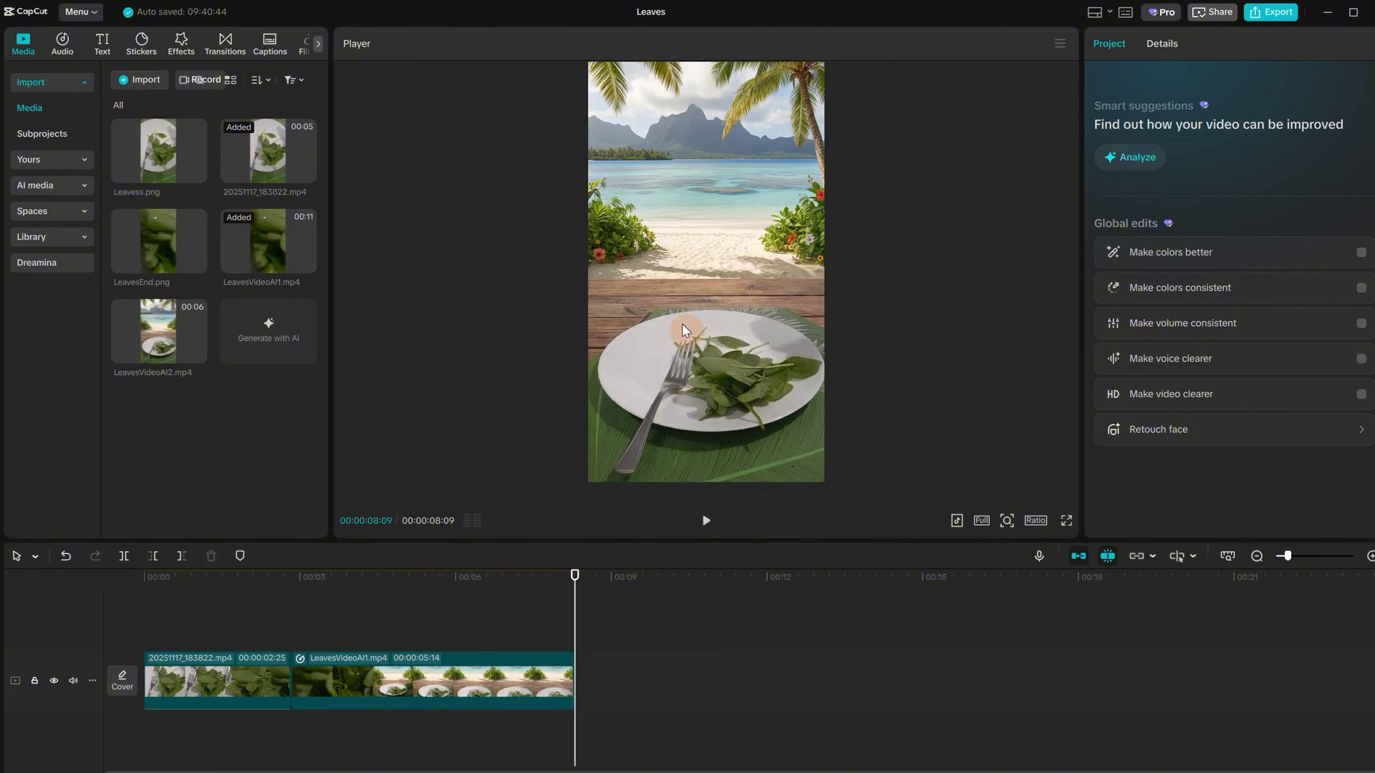
pyautogui.moveTo(577, 577); pyautogui.dragTo(106, 617)
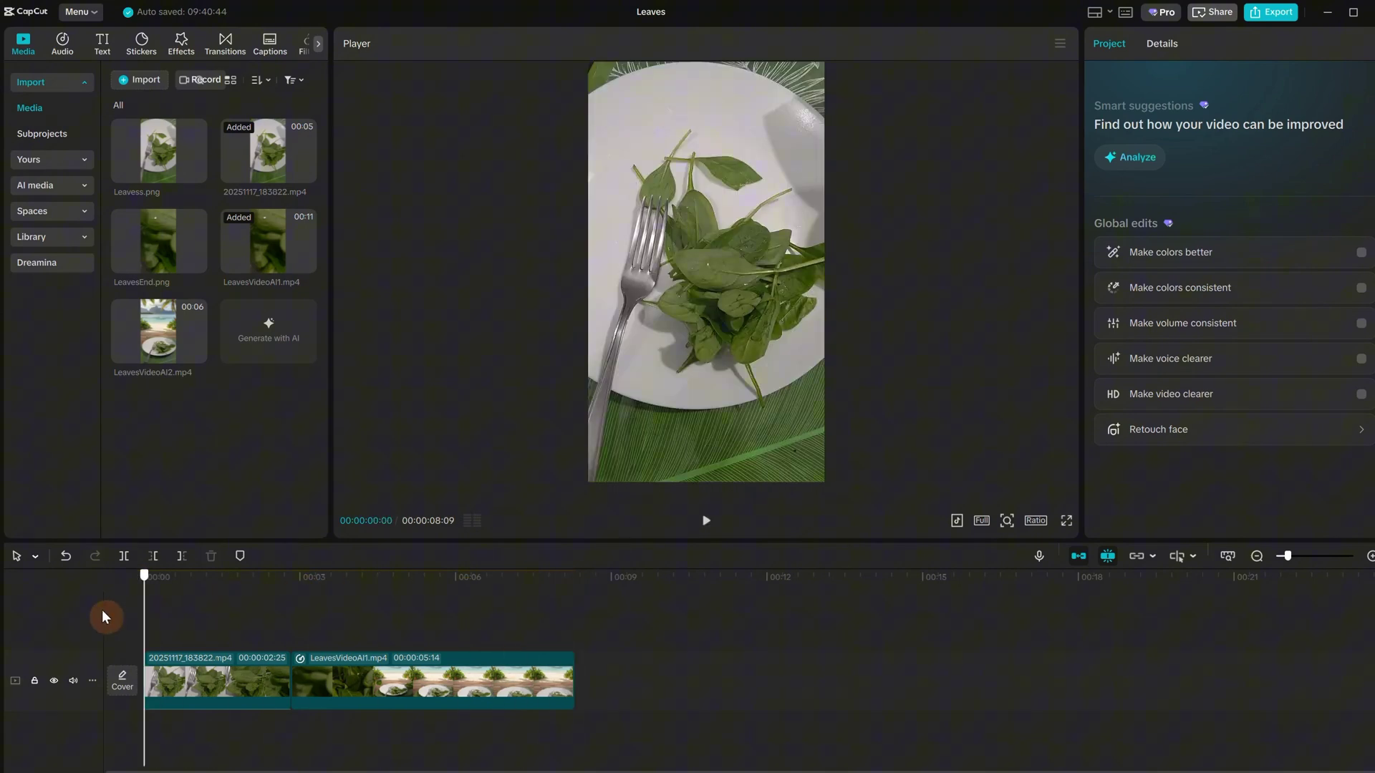
pyautogui.click(657, 637)
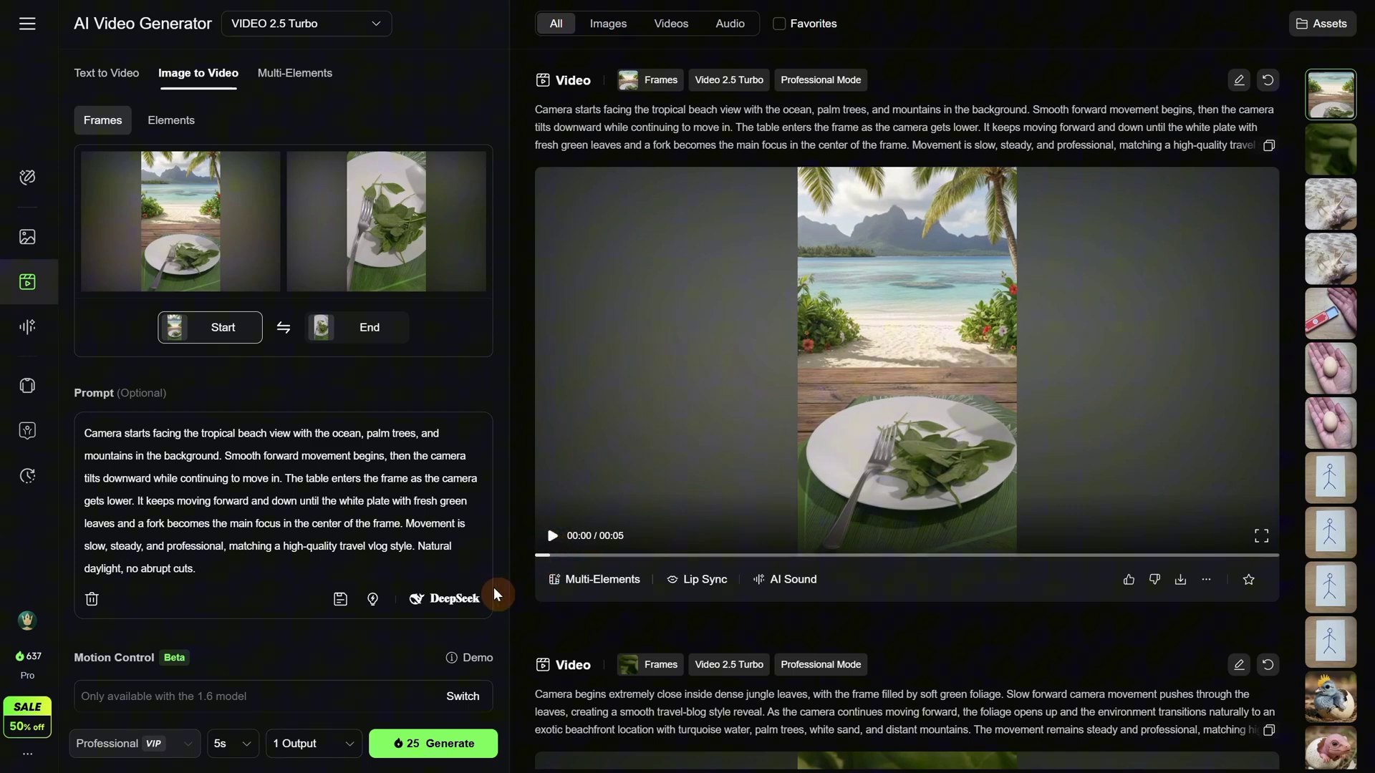
# Review the beach-to-plate Kling video and append LeavesVideoAI2.mp4 as the third timeline clip
pyautogui.click(552, 537)
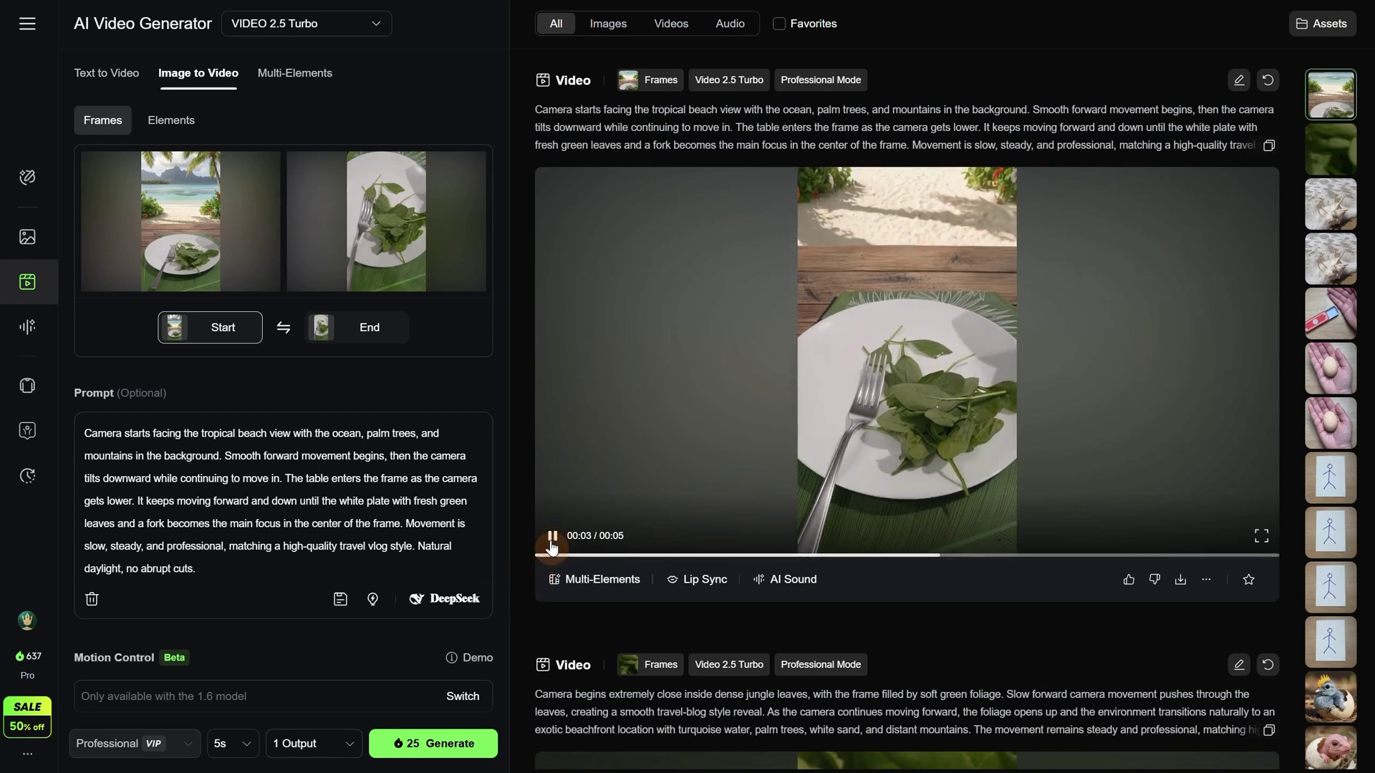
pyautogui.click(552, 538)
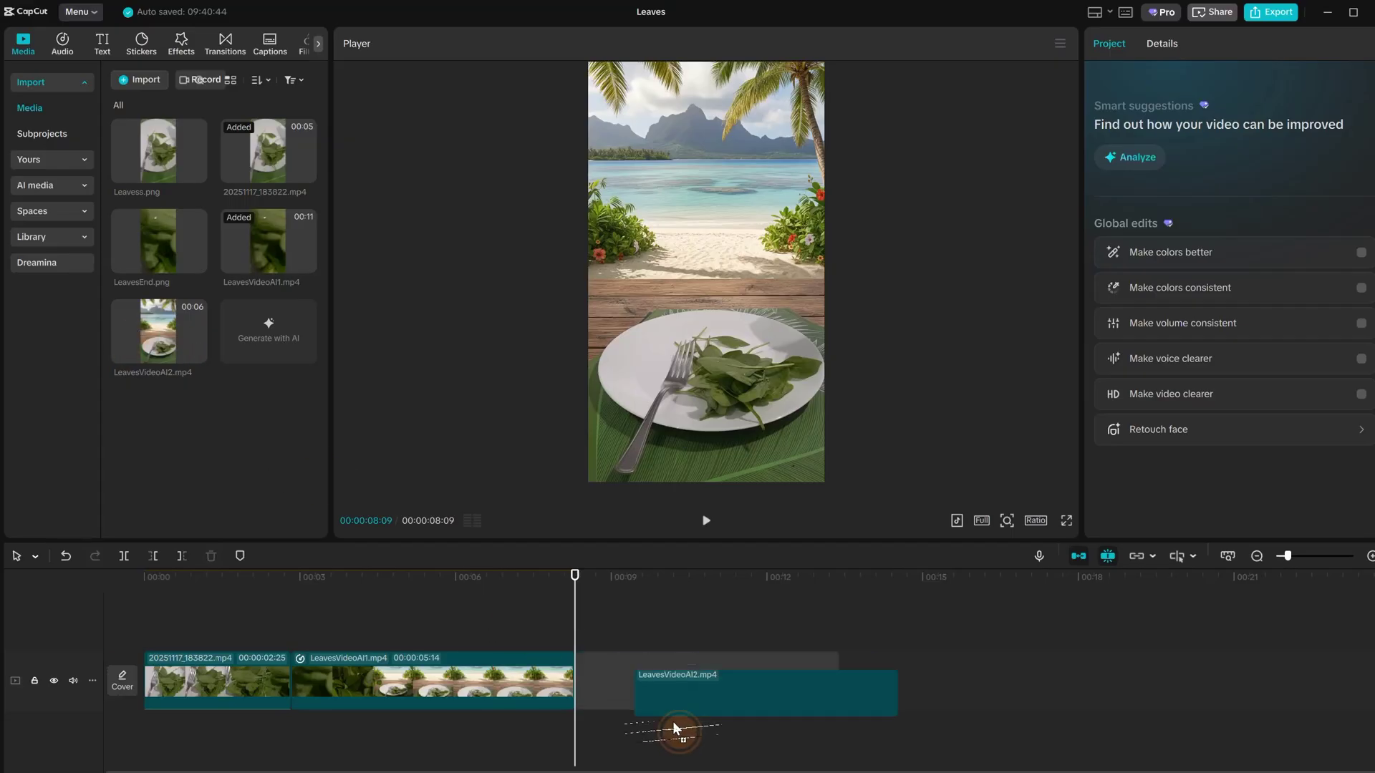
pyautogui.moveTo(675, 736); pyautogui.dragTo(546, 641)
pyautogui.click(566, 623)
pyautogui.press('space')
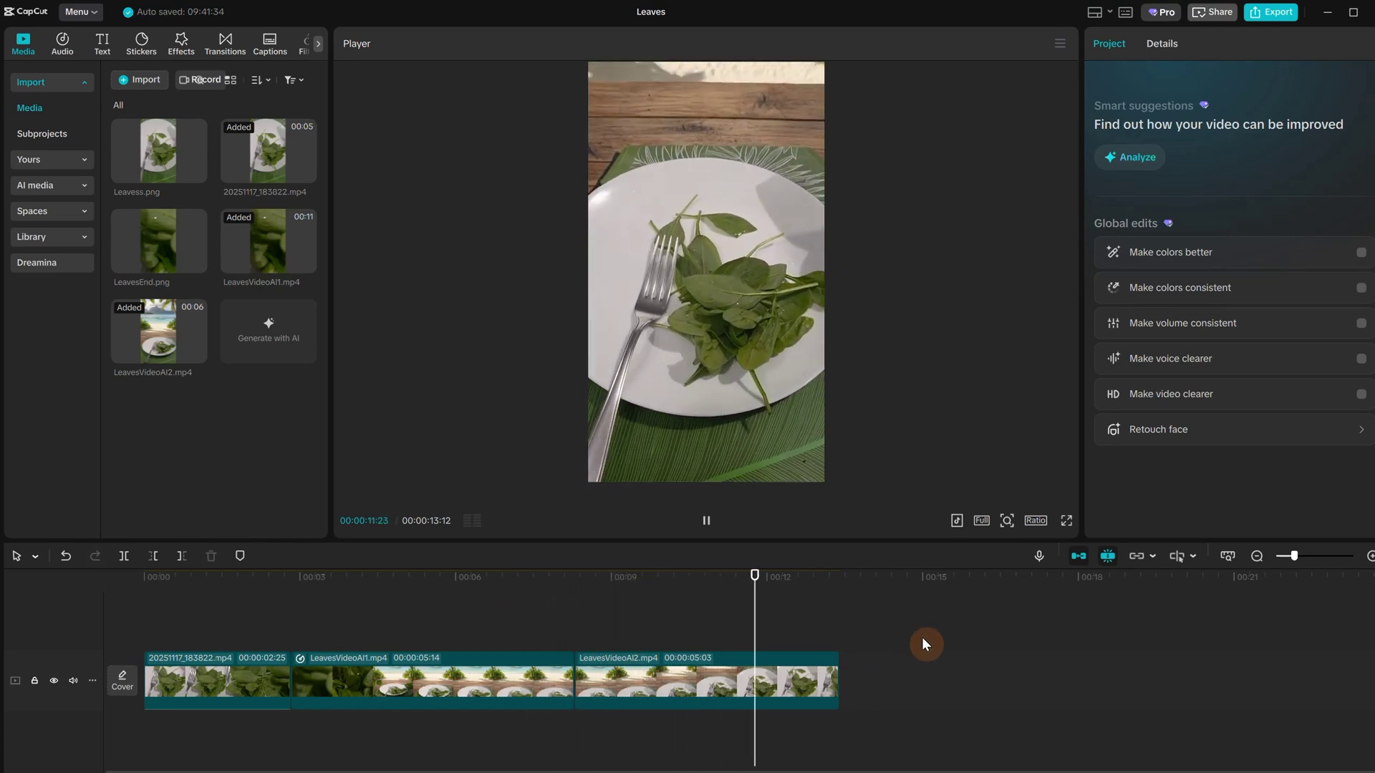
# Set LeavesVideoAI2 to a constant 1.5x speed
pyautogui.click(688, 577)
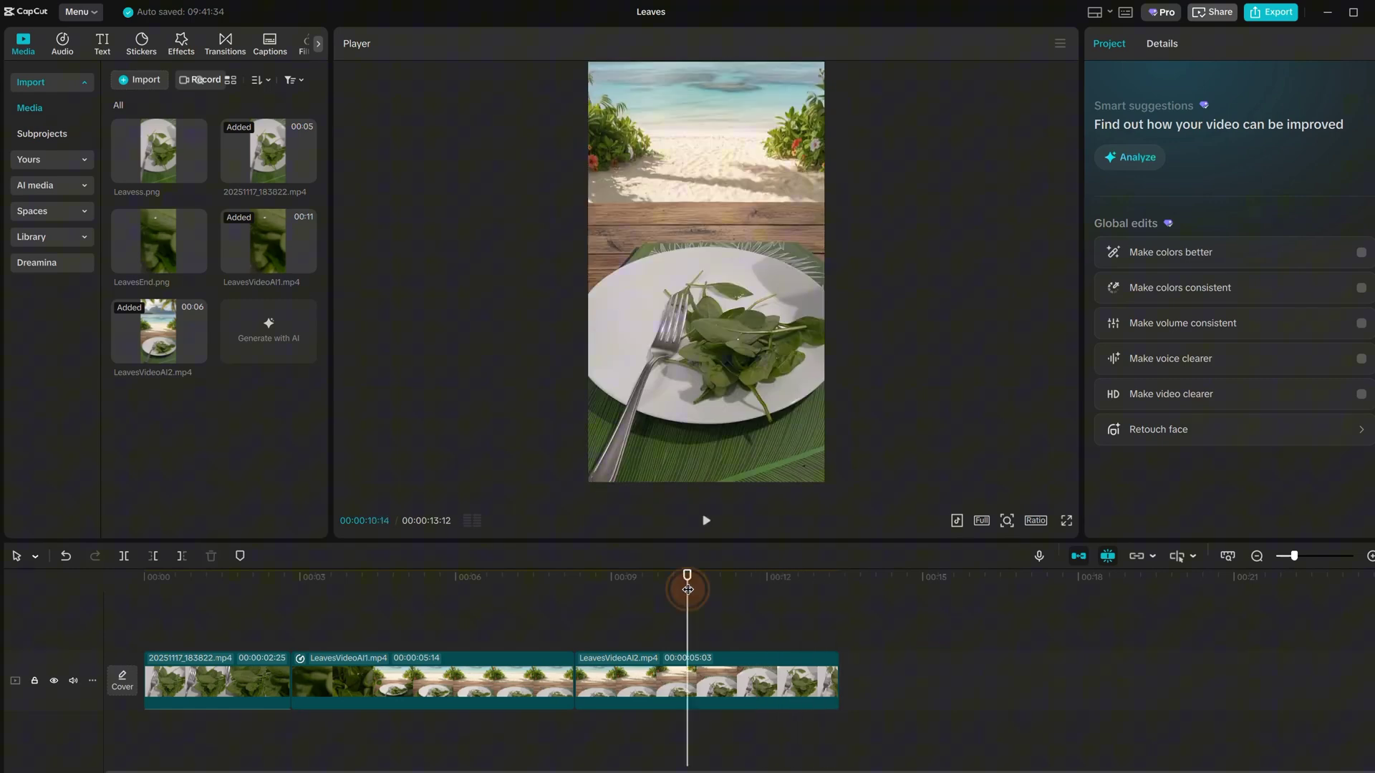
pyautogui.click(729, 675)
pyautogui.click(1155, 45)
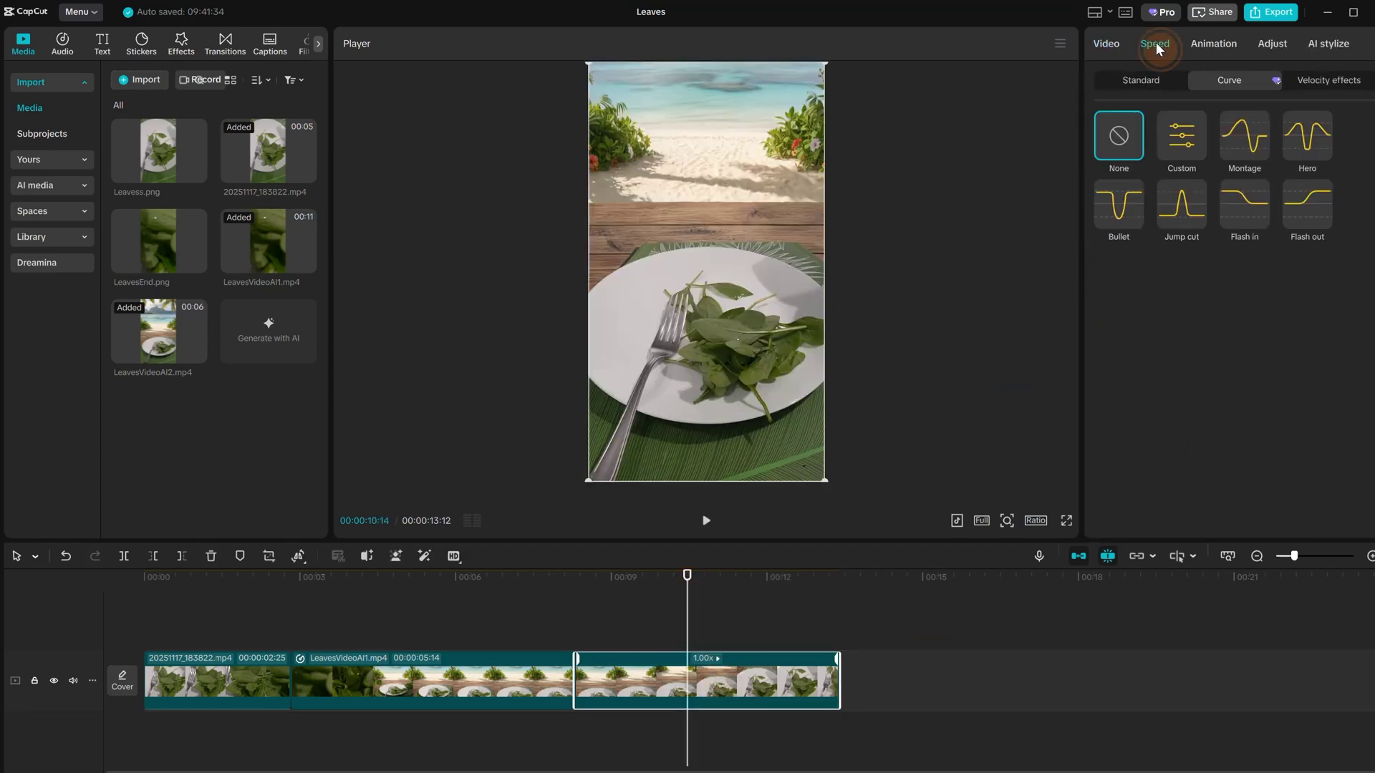
pyautogui.click(1138, 80)
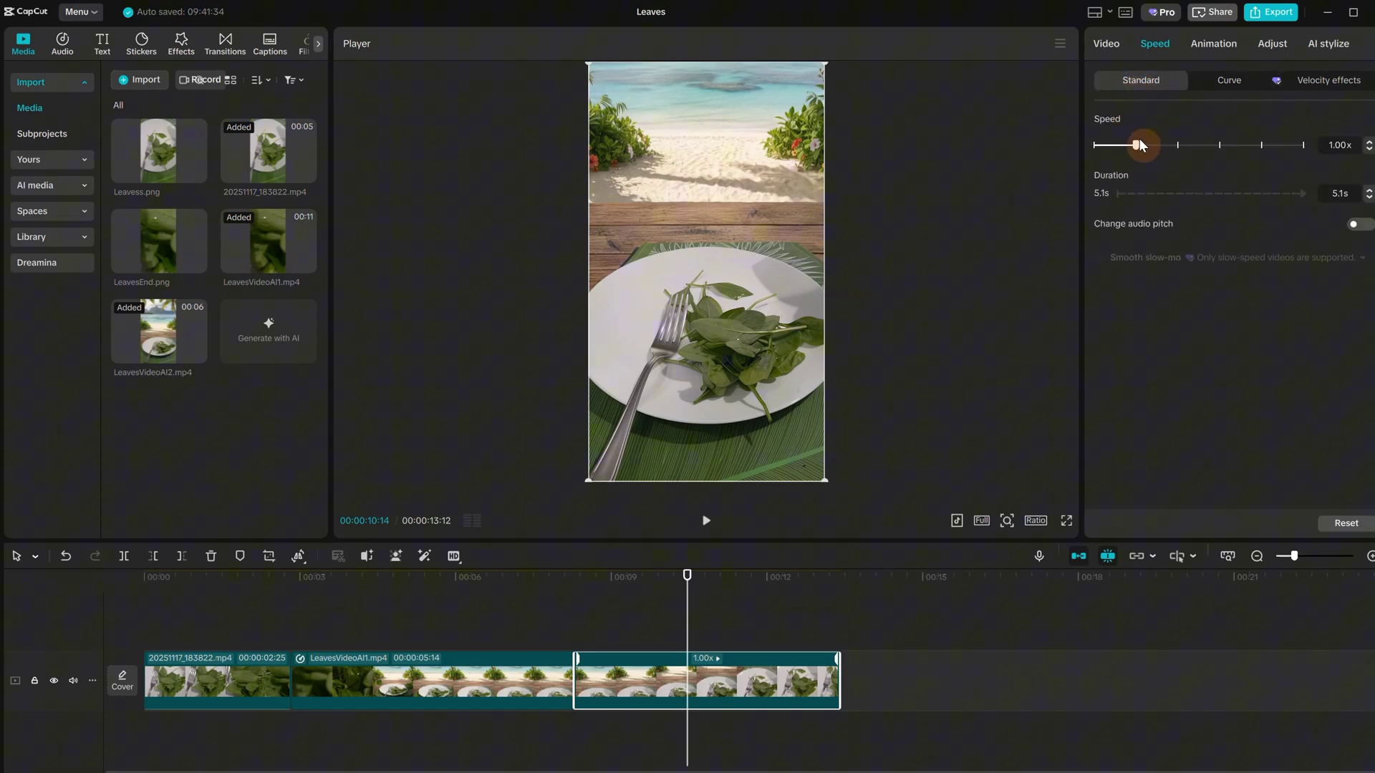
pyautogui.moveTo(1136, 145); pyautogui.dragTo(1157, 148)
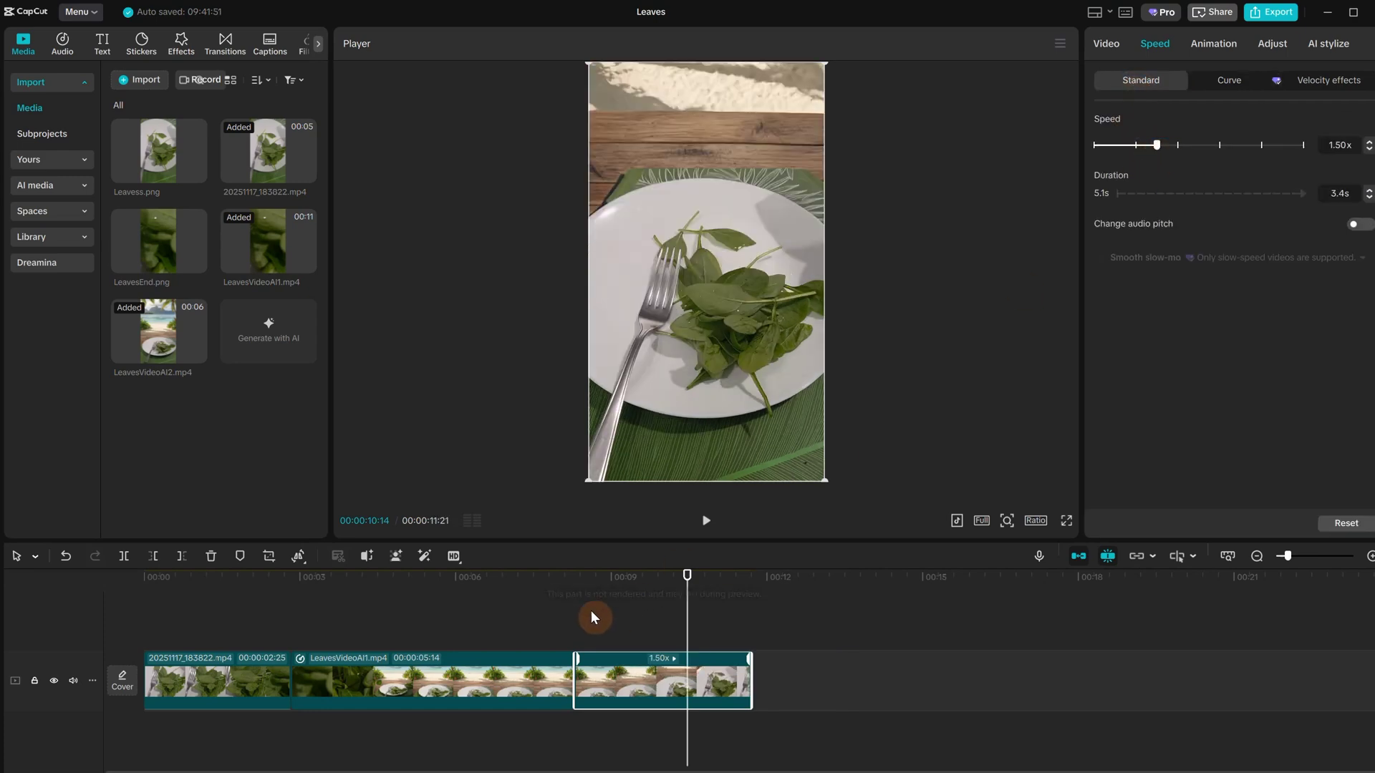
pyautogui.click(667, 620)
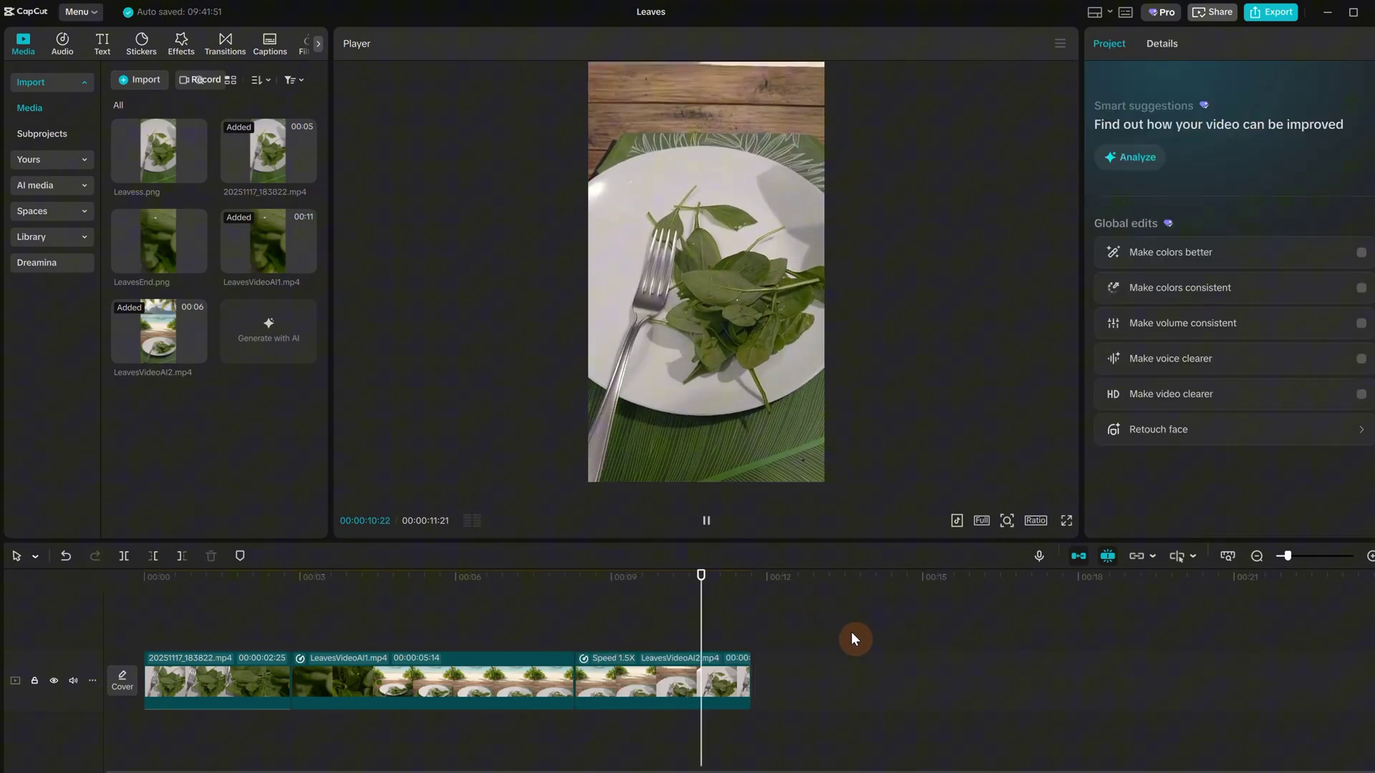
# Copy the three Leaves clips, paste them after the sequence, and play the six-clip loop
pyautogui.click(256, 617)
pyautogui.moveTo(306, 654); pyautogui.dragTo(691, 673)
pyautogui.hotkey('ctrl', 'c')
pyautogui.hotkey('ctrl', 'v')
pyautogui.click(598, 596)
pyautogui.press('space')
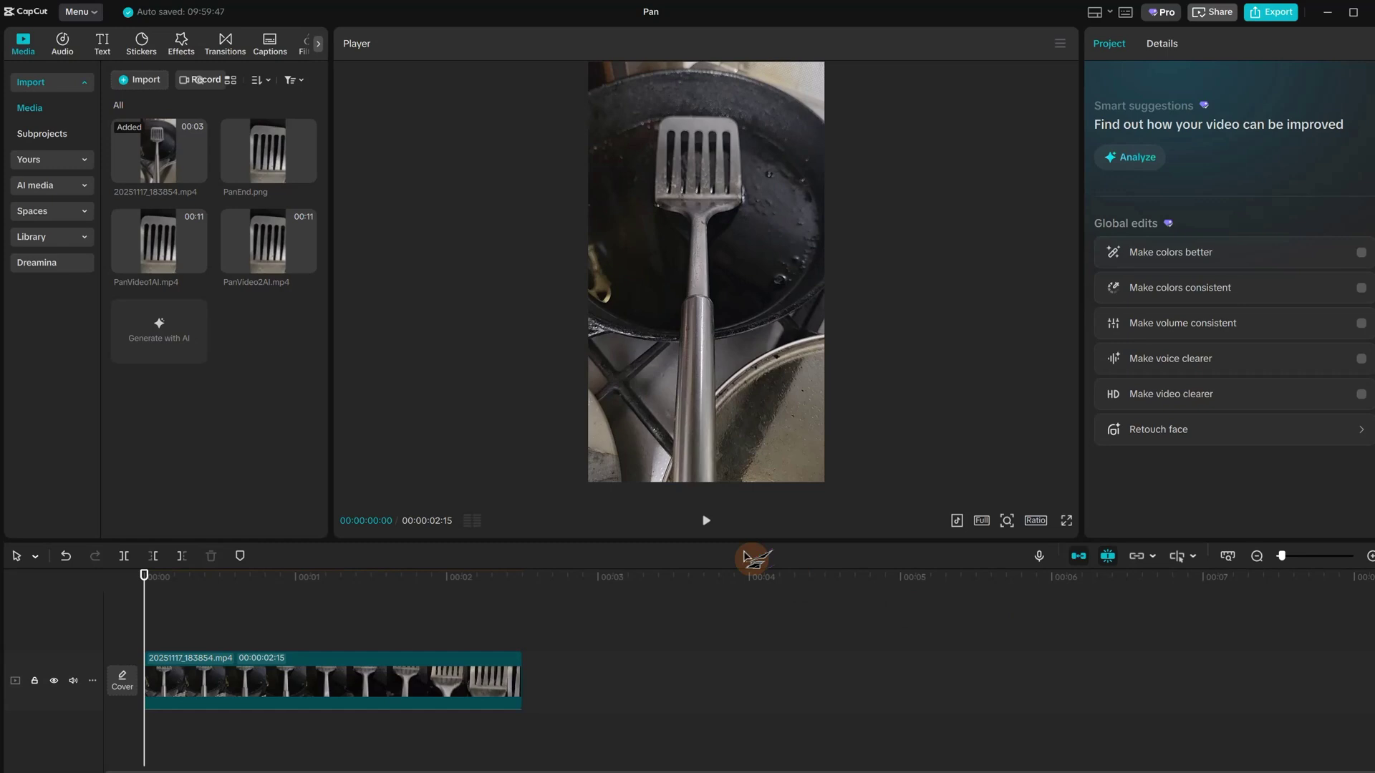
# Play the spatula clip, then start and cancel a still-frame export at its last frame
pyautogui.click(703, 522)
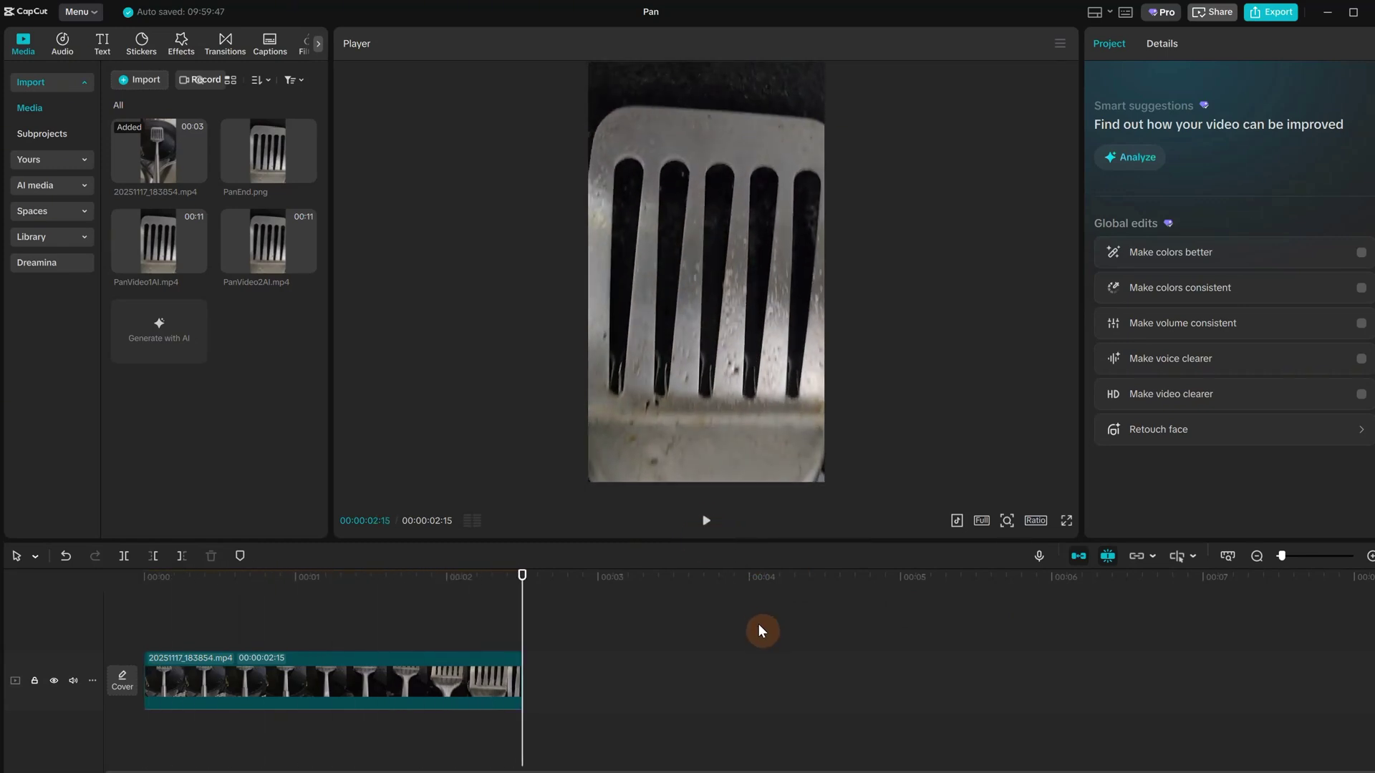
pyautogui.hotkey('ctrl', 'shift', 'e')
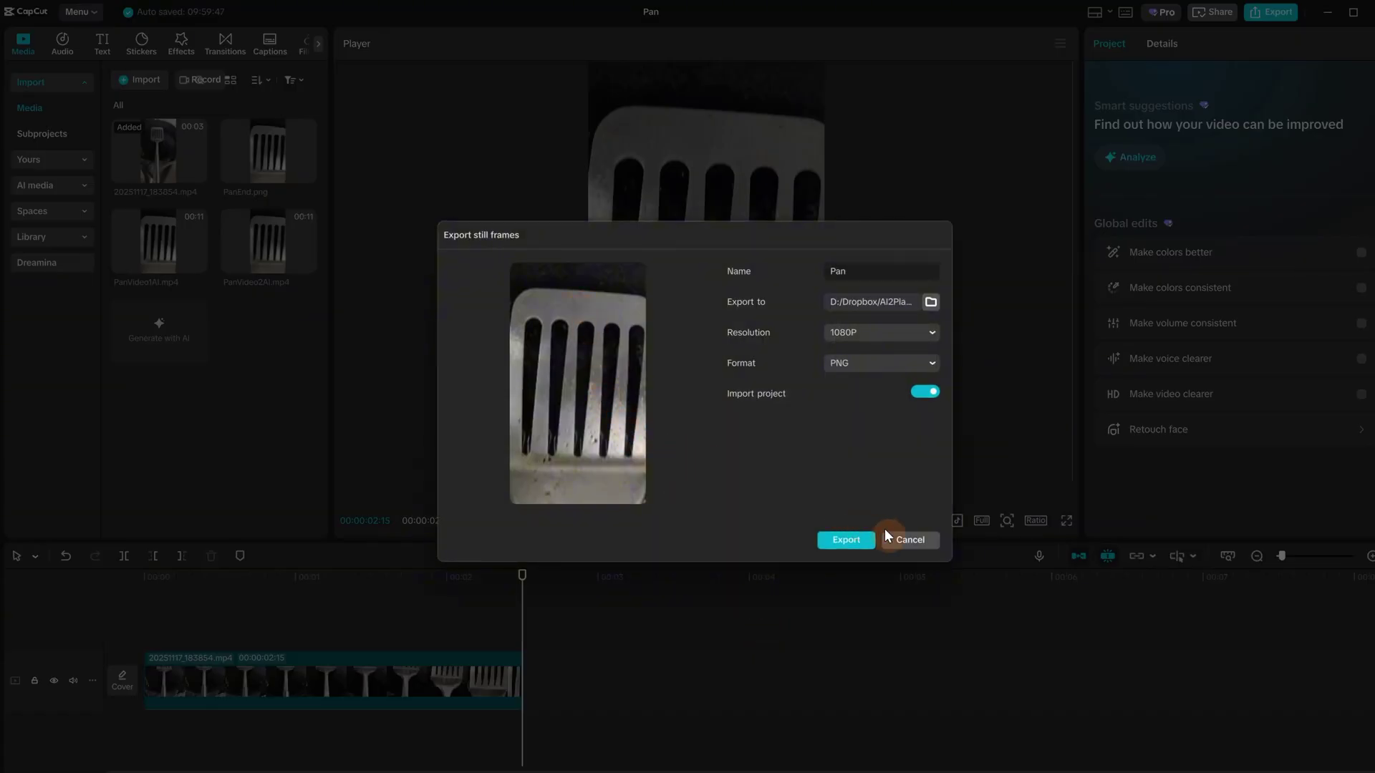
pyautogui.click(910, 542)
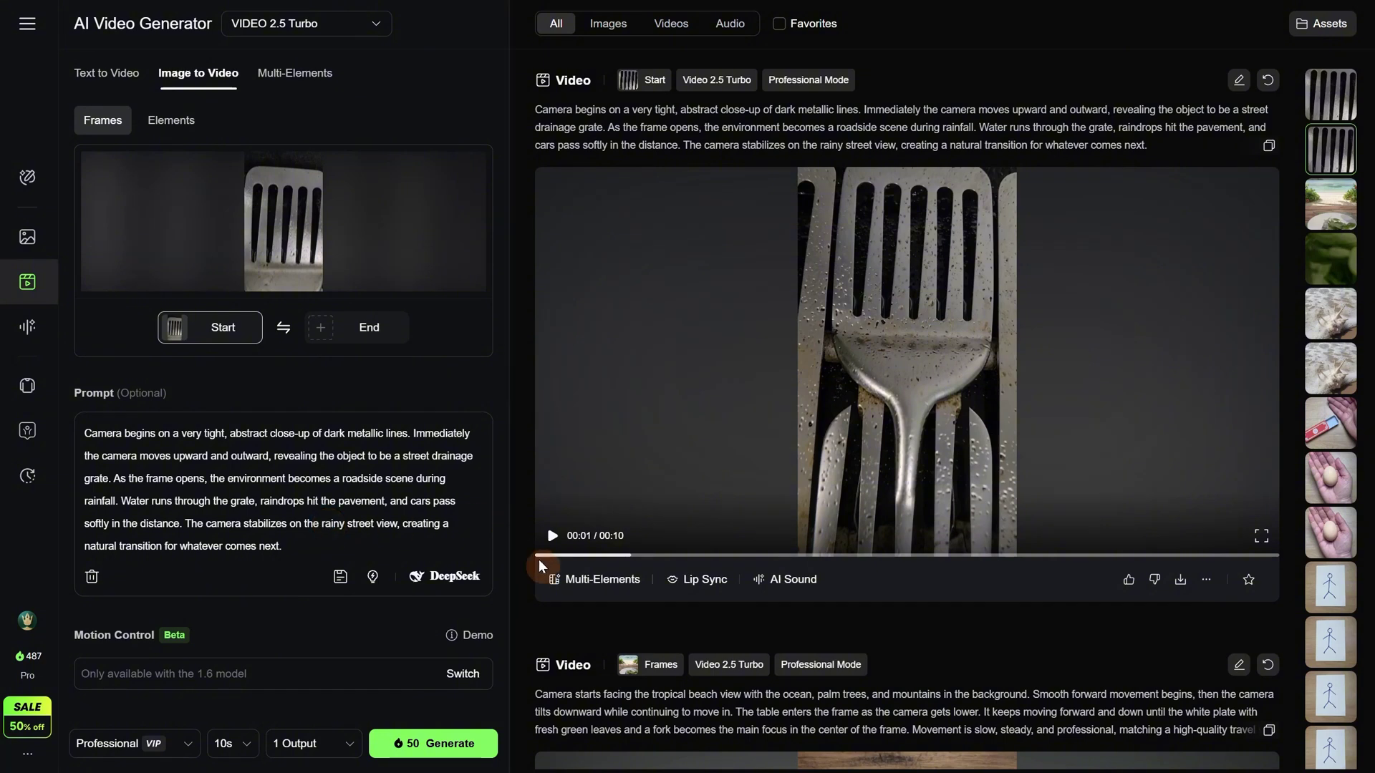
# Review the spatula-to-rainy-grate Kling video and add PanVideo1AI.mp4 after the spatula clip
pyautogui.click(540, 556)
pyautogui.click(550, 543)
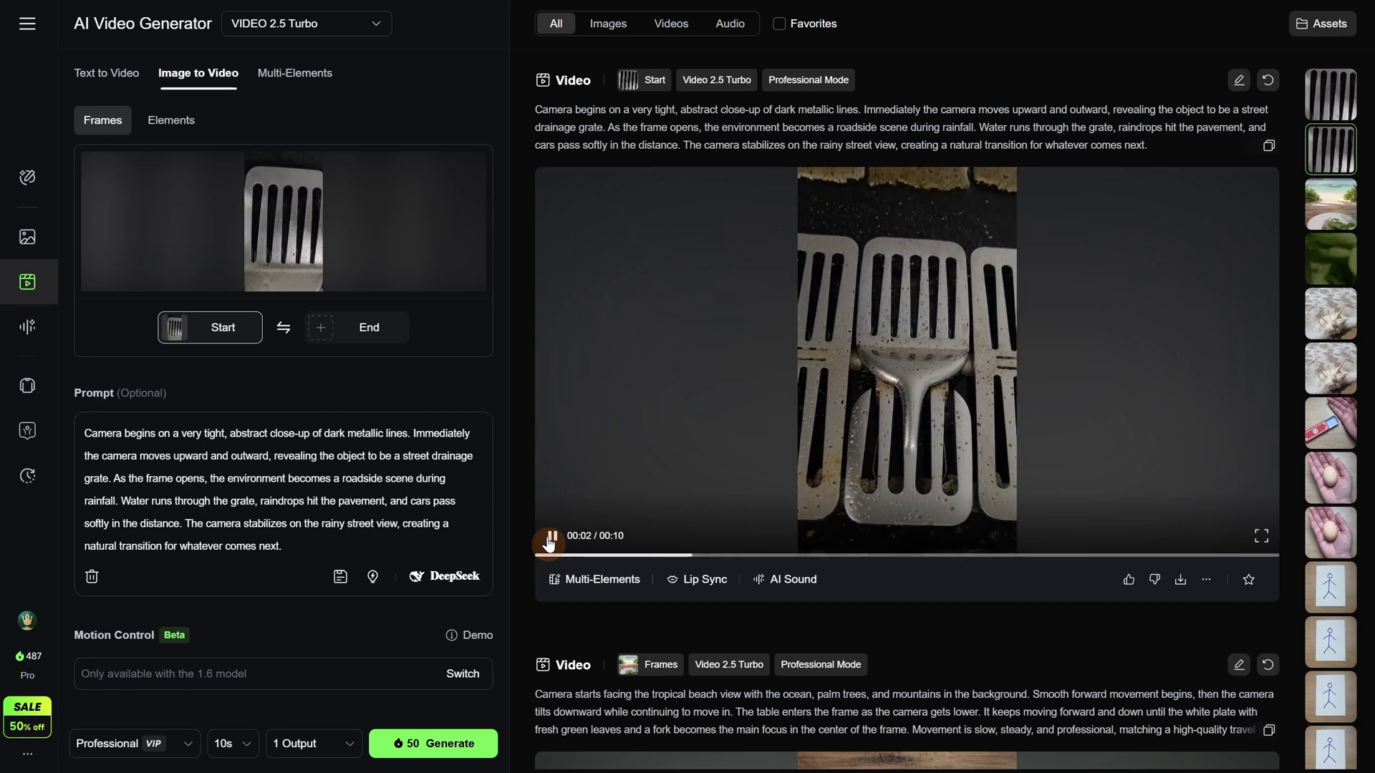
pyautogui.click(552, 543)
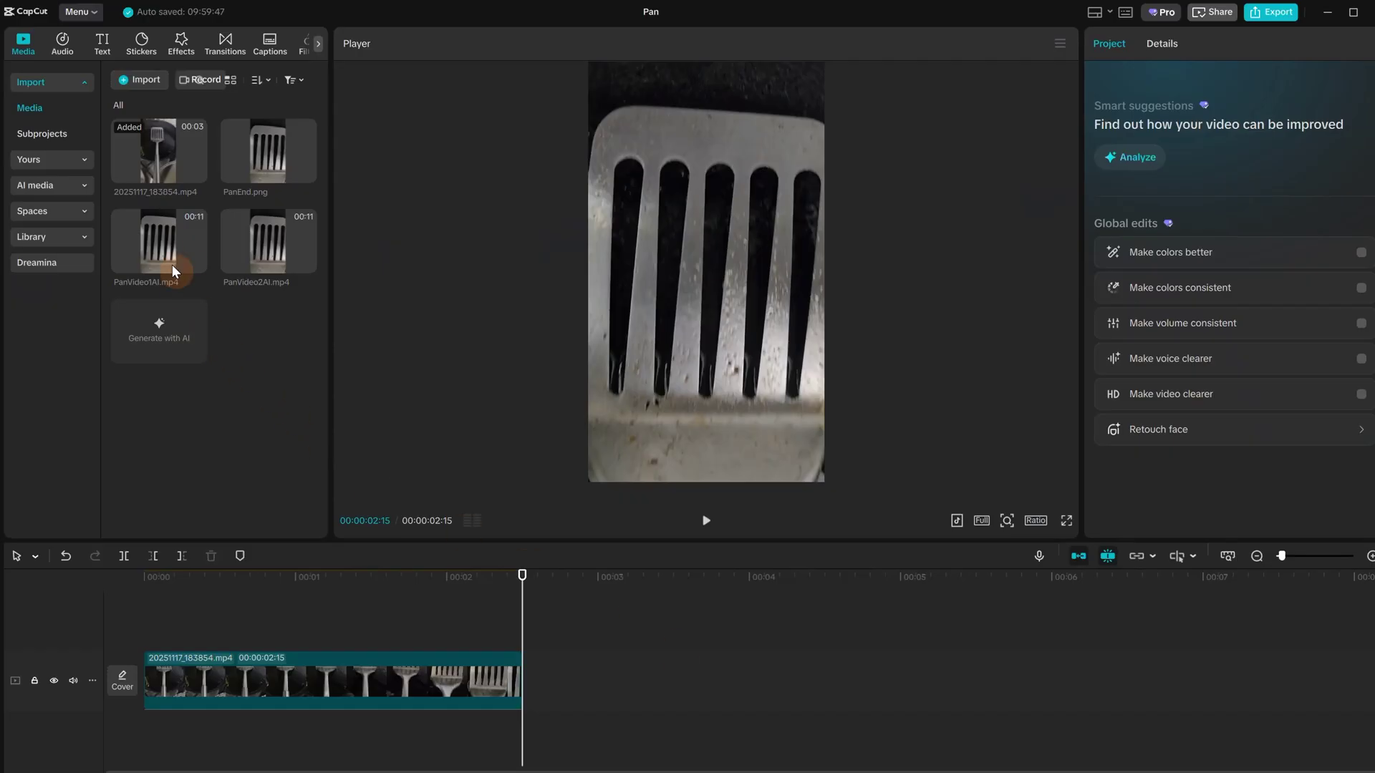
pyautogui.moveTo(175, 267); pyautogui.dragTo(507, 686)
# Play the extended Pan sequence, then delete the PanVideo1AI clip
pyautogui.click(408, 629)
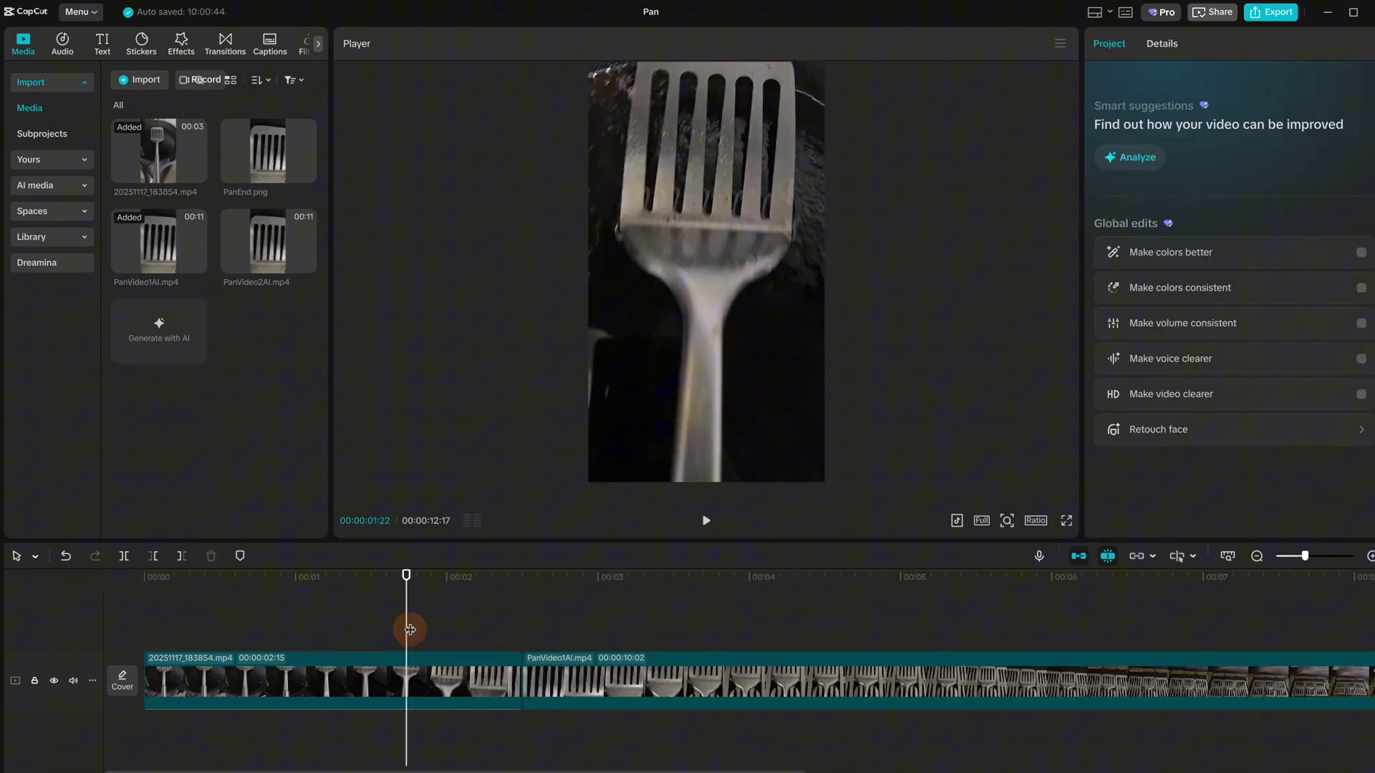
pyautogui.click(387, 602)
pyautogui.press('space')
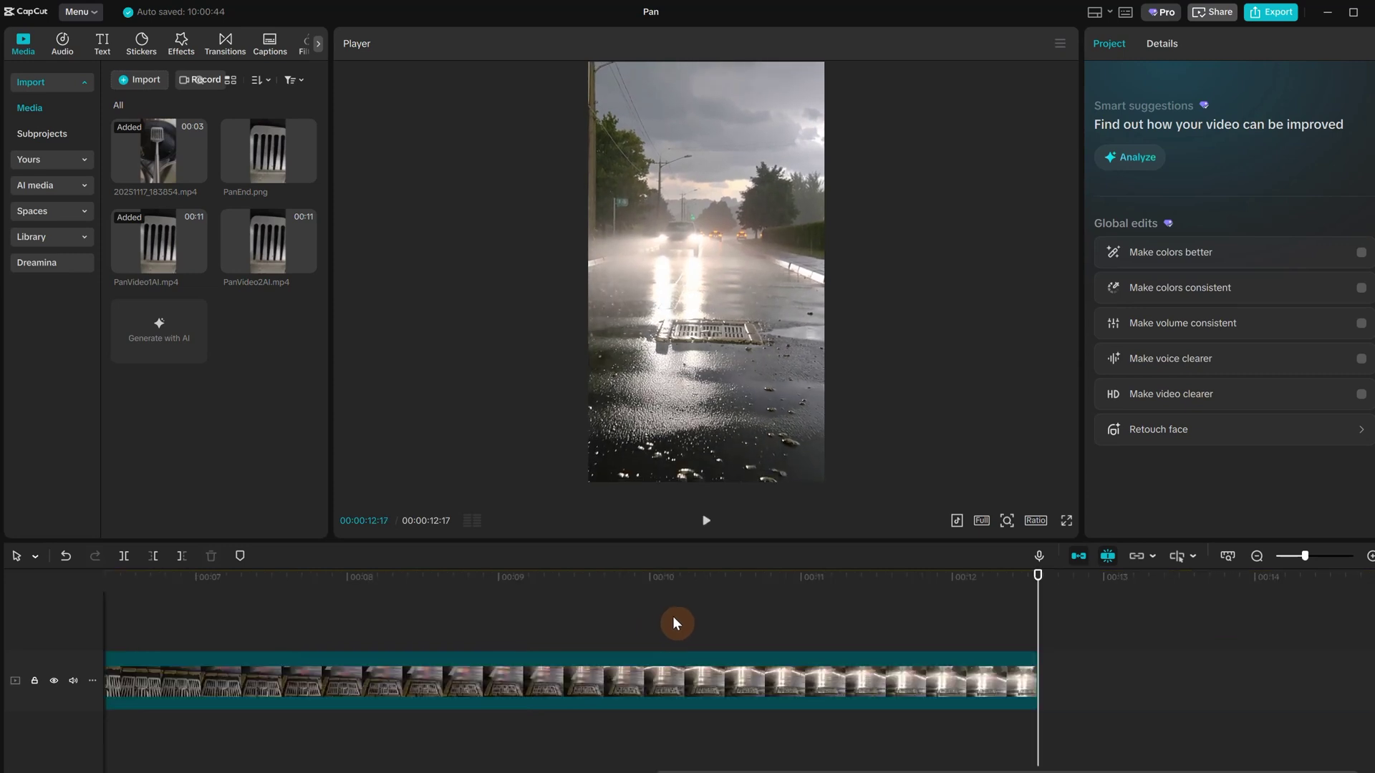
pyautogui.click(654, 686)
pyautogui.press('Delete')
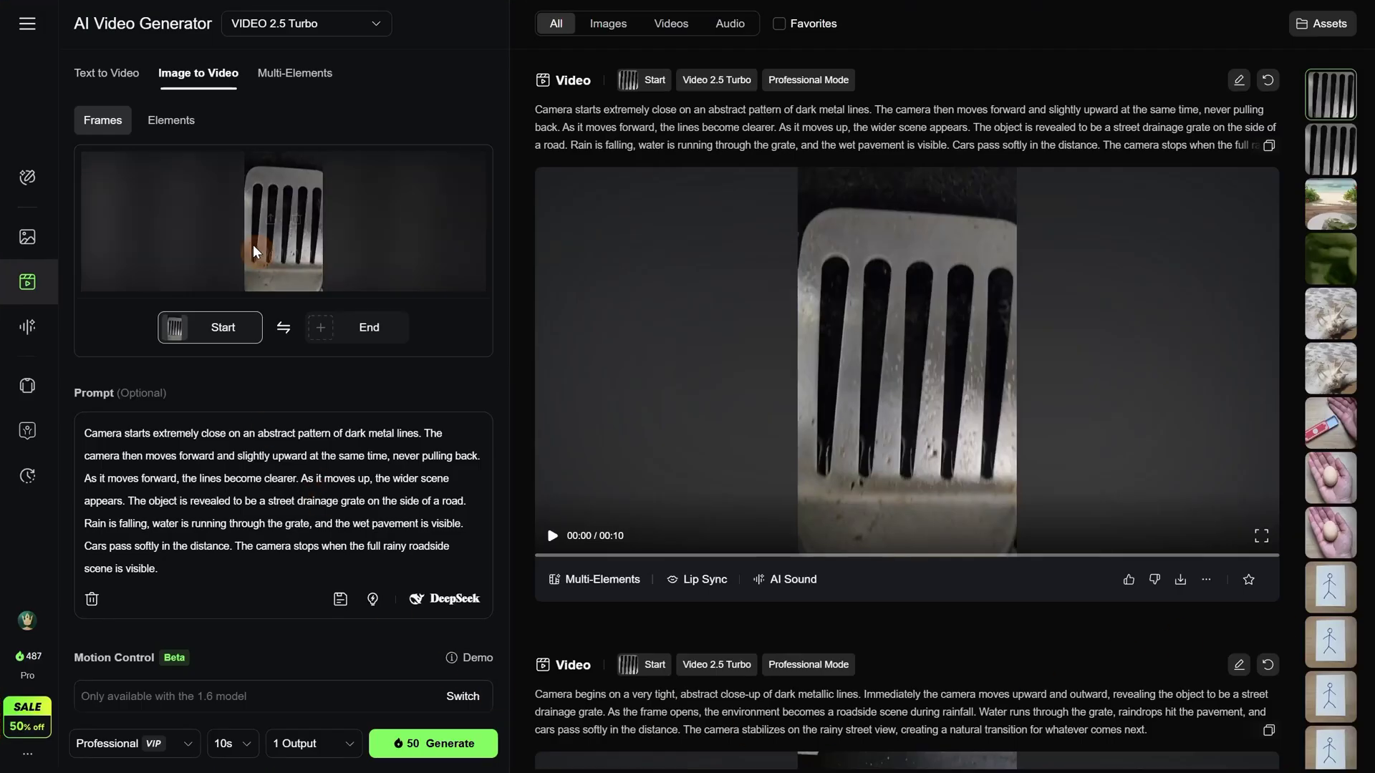
# Review the second spatula-to-grate video and add PanVideo2AI.mp4 after the spatula clip
pyautogui.click(552, 537)
pyautogui.click(552, 539)
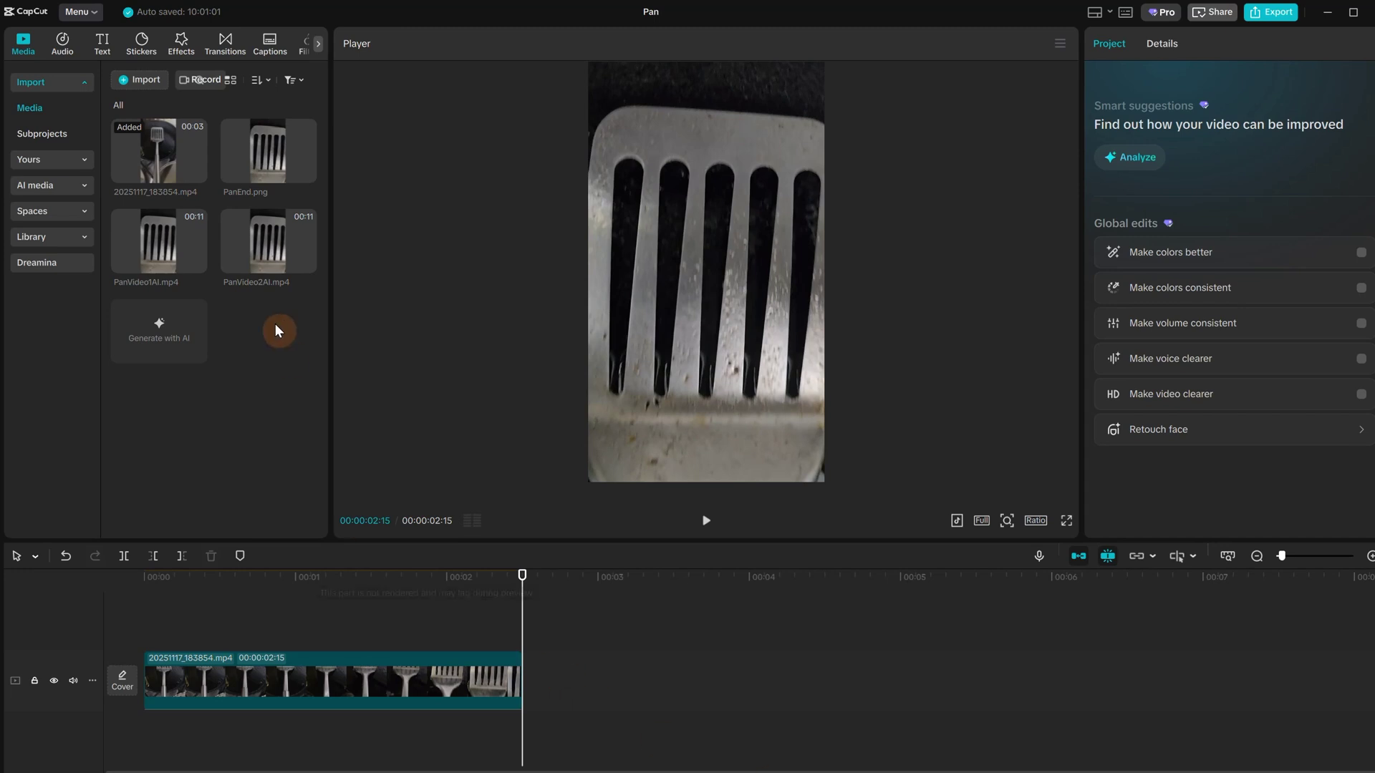
pyautogui.moveTo(269, 244); pyautogui.dragTo(530, 680)
# Deselect the PanVideo2AI clip and play the 12:17 Pan sequence from spatula to rainy drain
pyautogui.click(358, 620)
pyautogui.press('space')
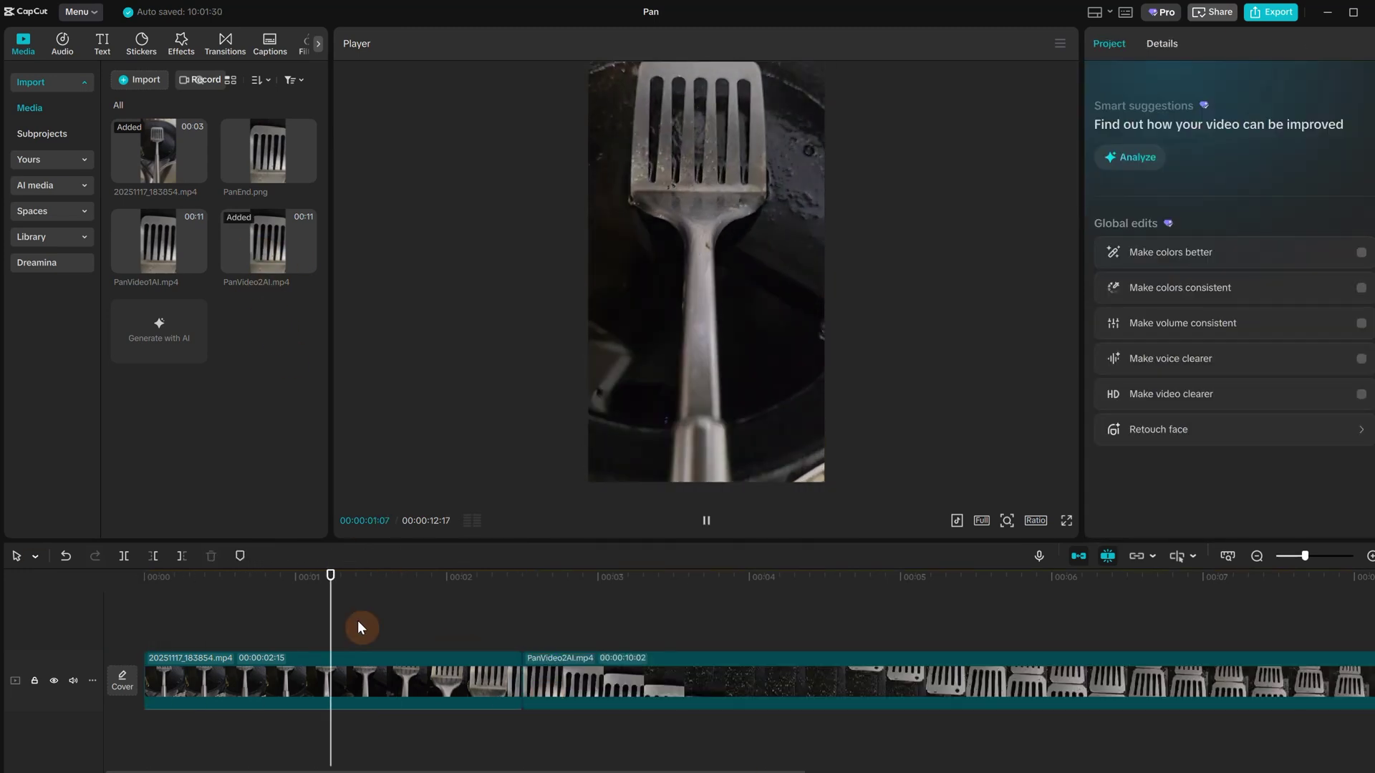